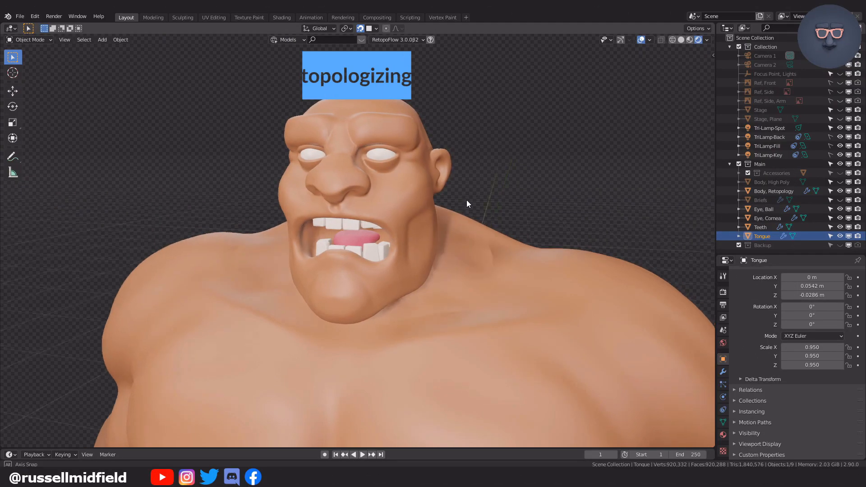
mouse_move(466, 199)
middle_down()
mouse_move(515, 199)
mouse_move(456, 201)
middle_up()
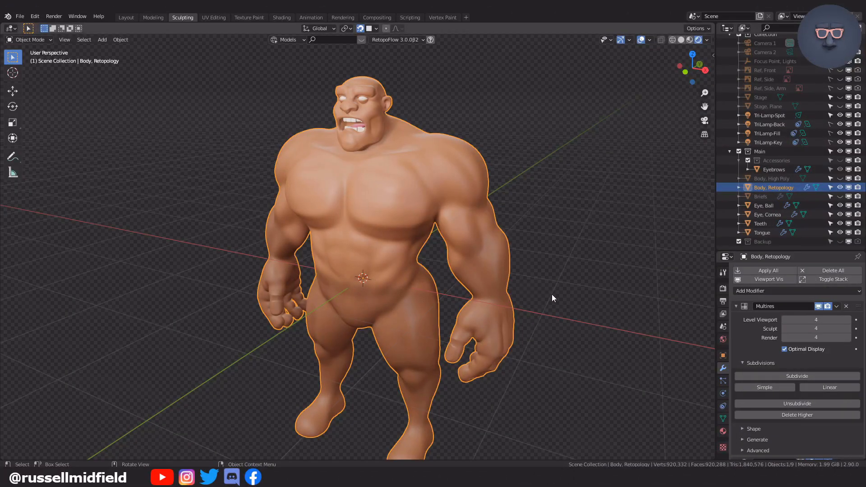
middle_drag(552, 295, 600, 270)
scroll(592, 248, up, 4)
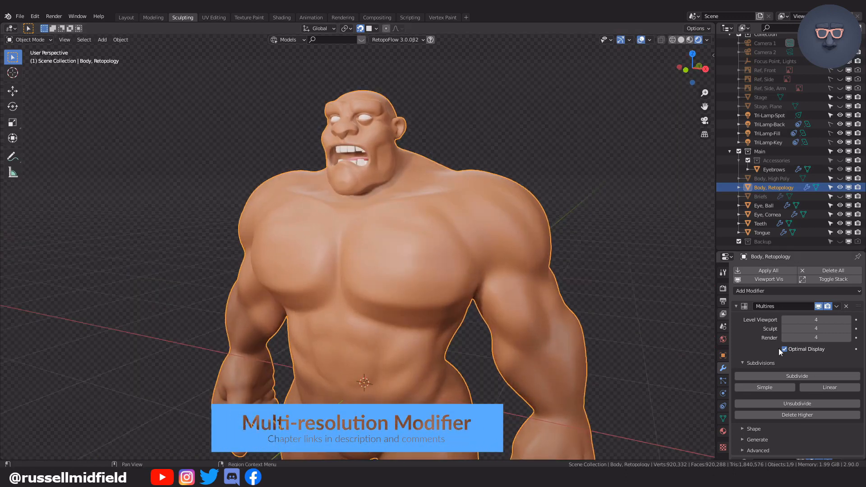
scroll(784, 354, down, 4)
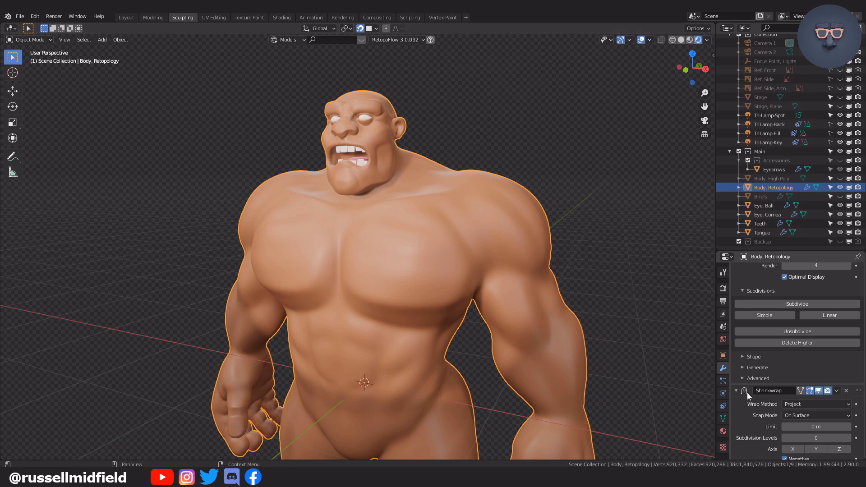
- Inspect the retopologized body's torso in Sculpt Mode, and return the body to Object Mode
key(ctrl+Tab)
click(593, 327)
middle_drag(593, 327, 539, 351)
scroll(540, 347, up, 5)
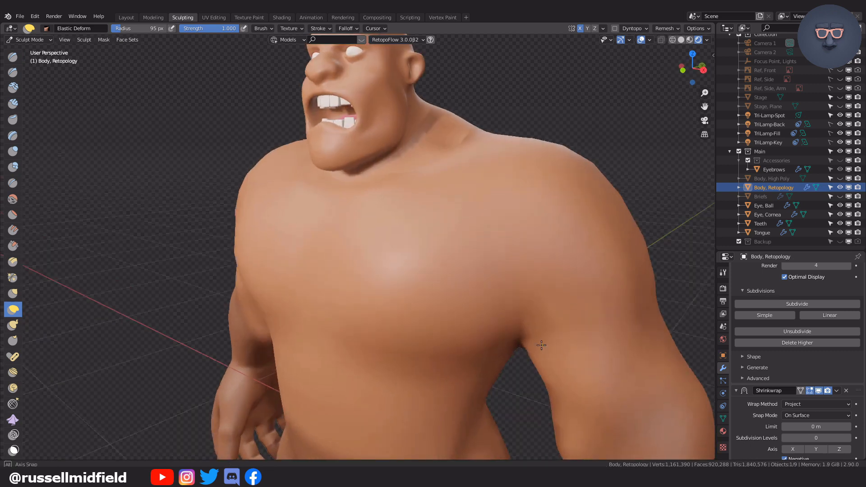
scroll(543, 336, down, 4)
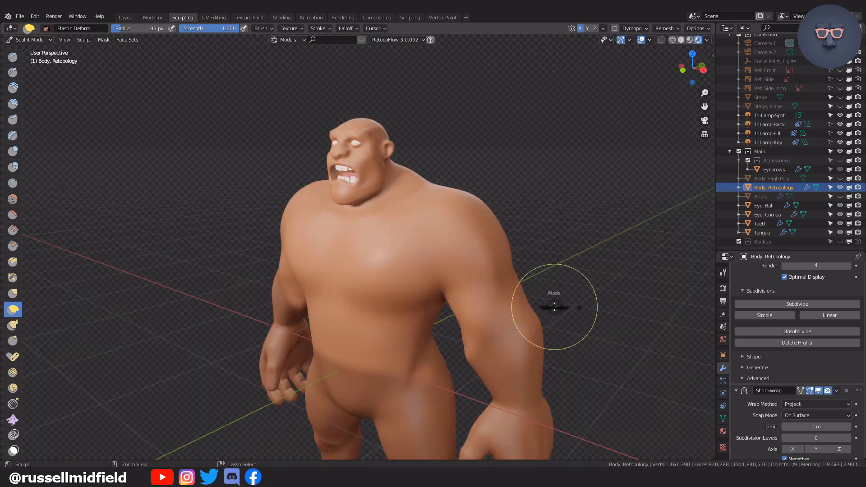
key(ctrl+Tab)
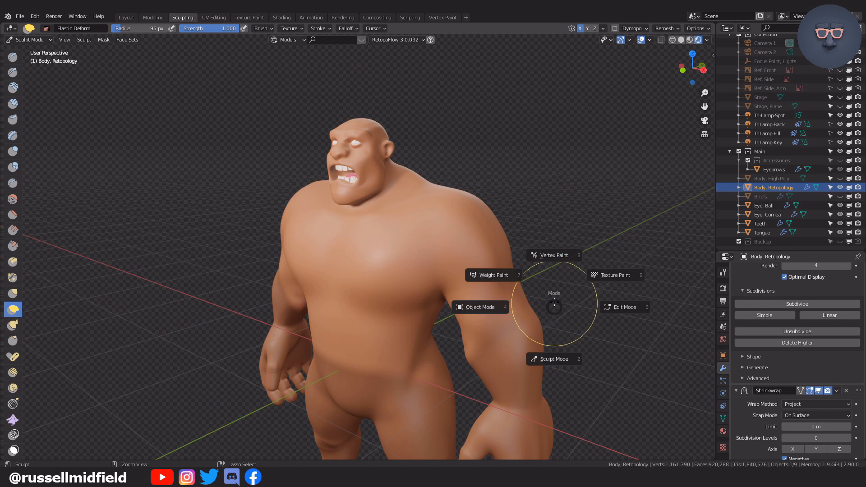
click(489, 307)
- Apply the Shrinkwrap modifier that projects the retopologized body onto Body, High Poly
scroll(805, 400, down, 1)
scroll(805, 399, down, 4)
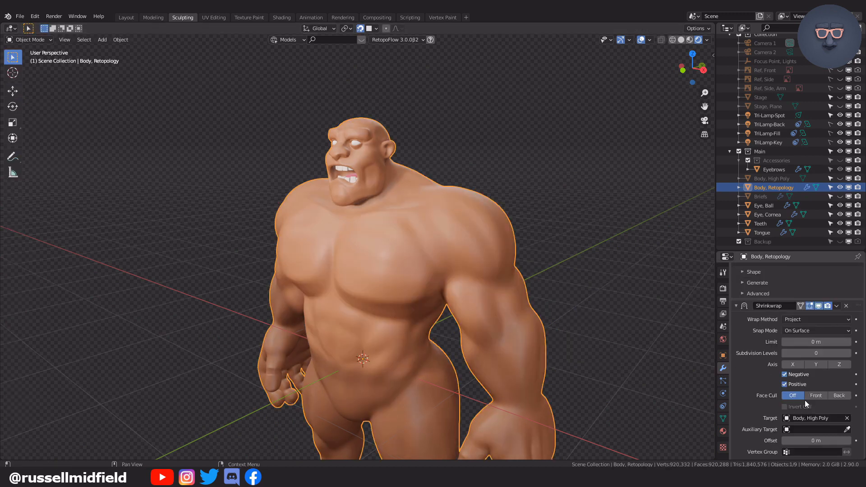
click(837, 307)
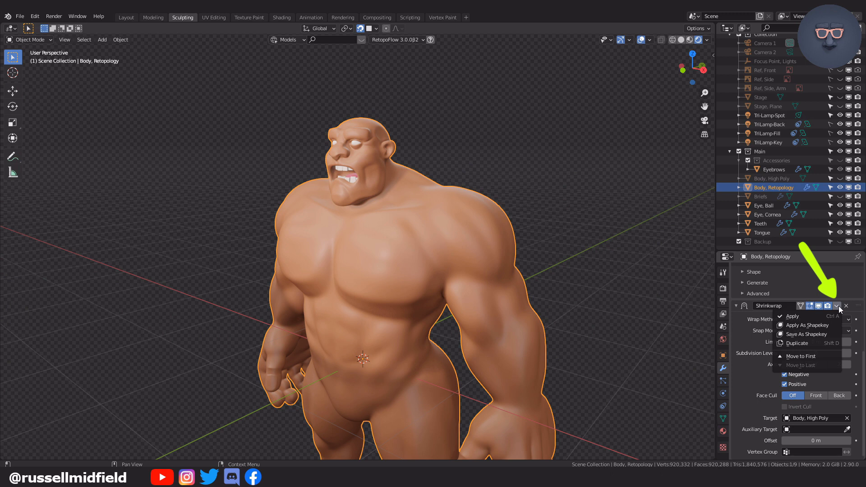
click(796, 317)
- Put the retopologized body into Sculpt Mode
middle_drag(684, 343, 648, 307)
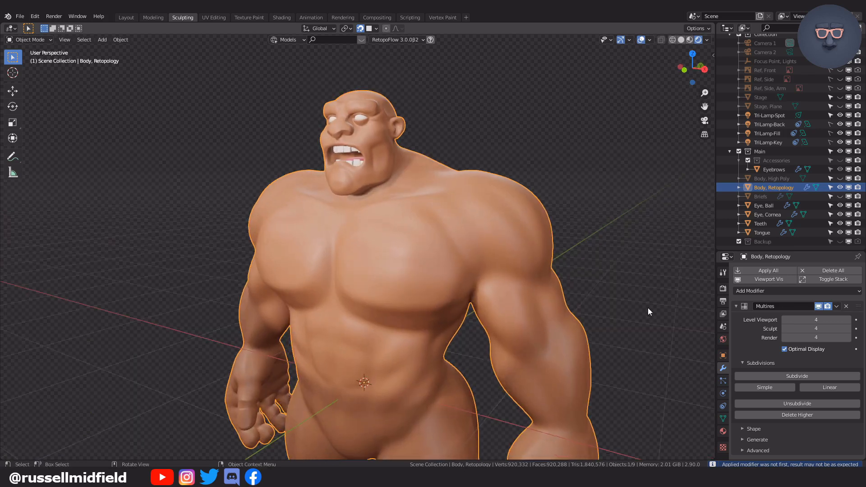
click(648, 308)
key(ctrl+Tab)
click(651, 358)
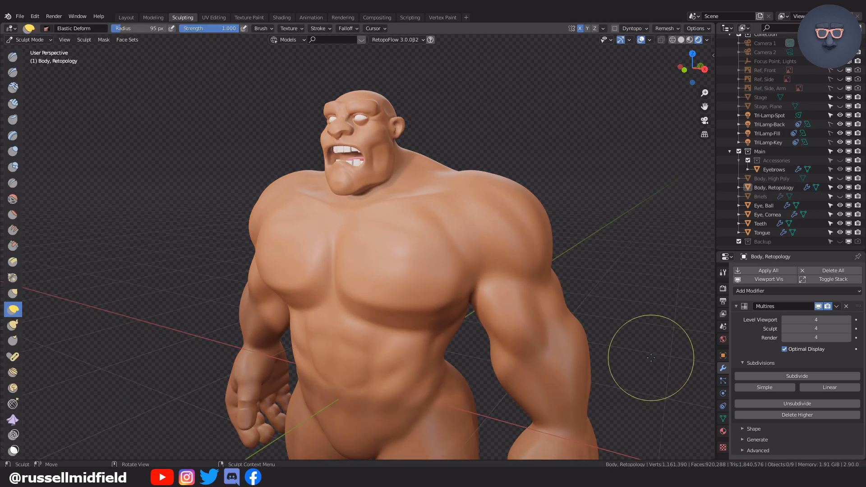
- Choose the Crease brush and switch the viewport to solid shading for close-up work on the face
mouse_move(483, 271)
middle_down()
mouse_move(519, 275)
mouse_move(494, 274)
mouse_move(477, 309)
mouse_move(494, 360)
middle_up()
scroll(478, 310, up, 5)
scroll(493, 359, up, 5)
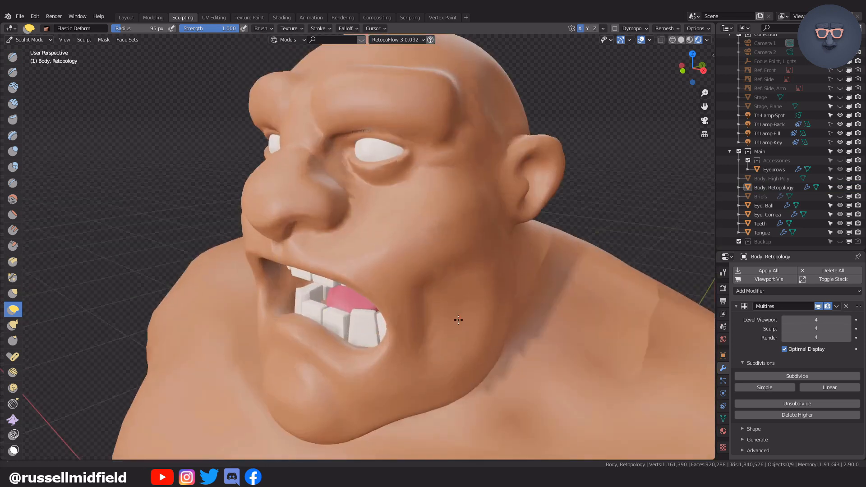
scroll(459, 320, up, 3)
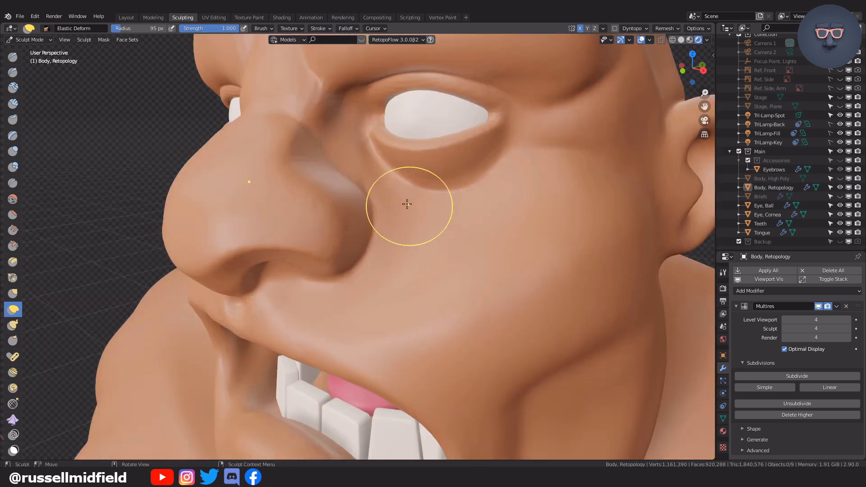
key(shift+c)
key(z)
- Crease the base of the nose and the edge of the upper lip with a 51 px brush radius
mouse_move(371, 257)
middle_down()
mouse_move(422, 202)
mouse_move(511, 163)
middle_up()
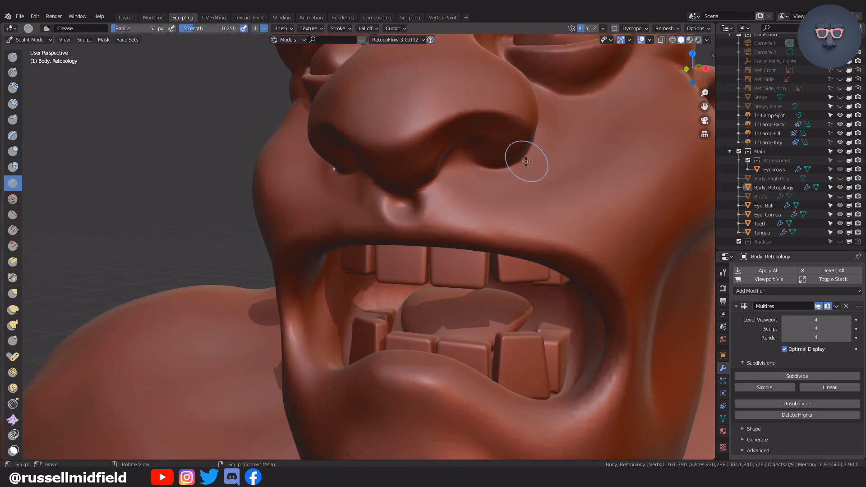
scroll(527, 166, down, 5)
mouse_move(547, 245)
middle_down()
mouse_move(462, 267)
mouse_move(485, 215)
middle_up()
scroll(462, 266, up, 6)
drag(302, 231, 315, 223)
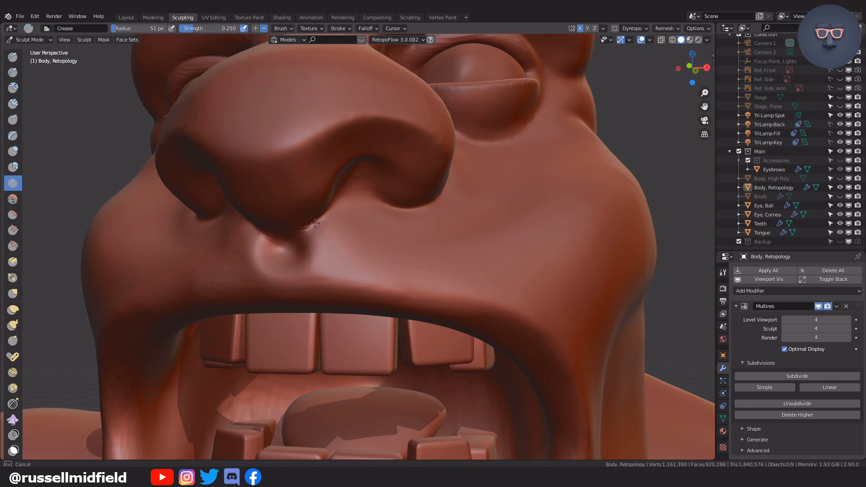
drag(320, 264, 540, 309)
- Sharpen the lip edge around the corner of the mouth using the Crease brush at a 71 px radius
middle_drag(546, 342, 469, 241)
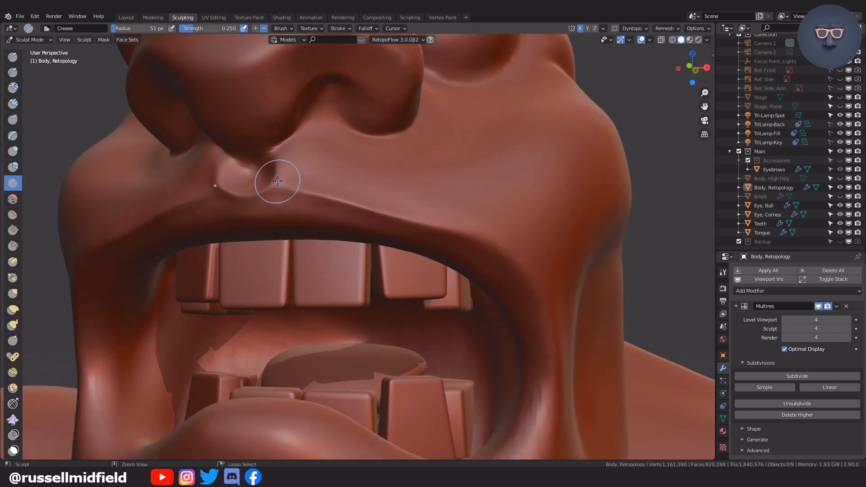
middle_drag(278, 181, 317, 209)
shift+middle_drag(473, 248, 388, 147)
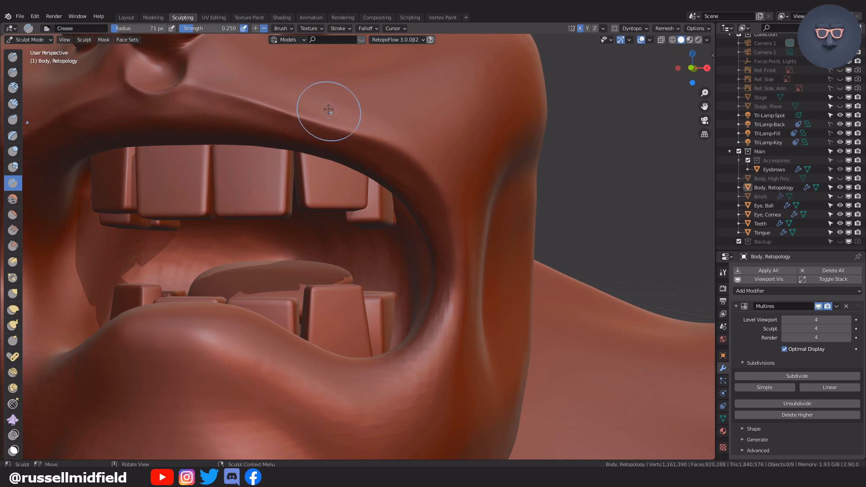
drag(447, 226, 442, 201)
middle_drag(443, 336, 257, 299)
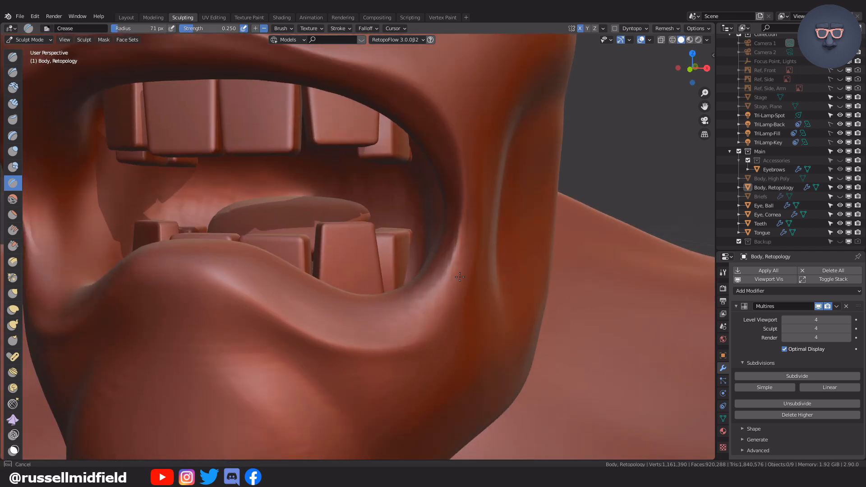
- Deepen the fold below the lower lip and around the chin using the Crease brush at a 98 px radius
middle_drag(410, 332, 252, 300)
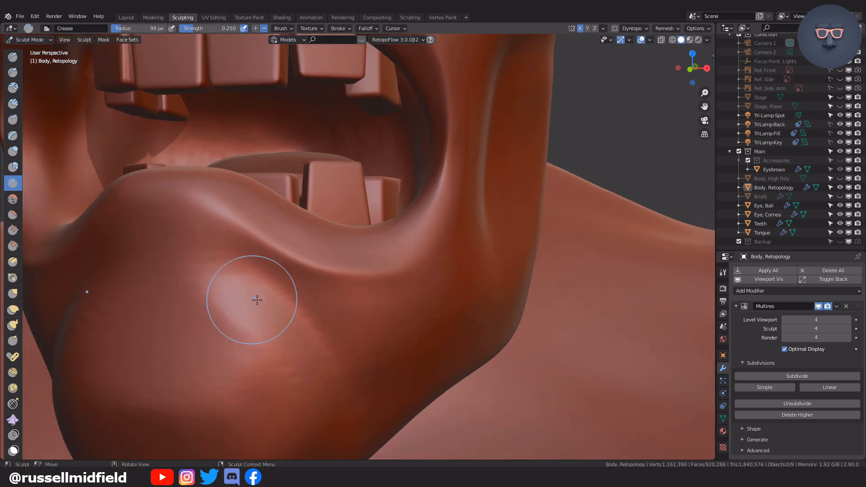
drag(288, 297, 250, 270)
mouse_move(253, 307)
middle_down()
mouse_move(255, 266)
mouse_move(352, 271)
middle_up()
key(f)
drag(230, 365, 162, 304)
- Reduce the Crease brush radius to 59 px and define the folds around the side of the nose
middle_drag(478, 289, 440, 334)
key(f)
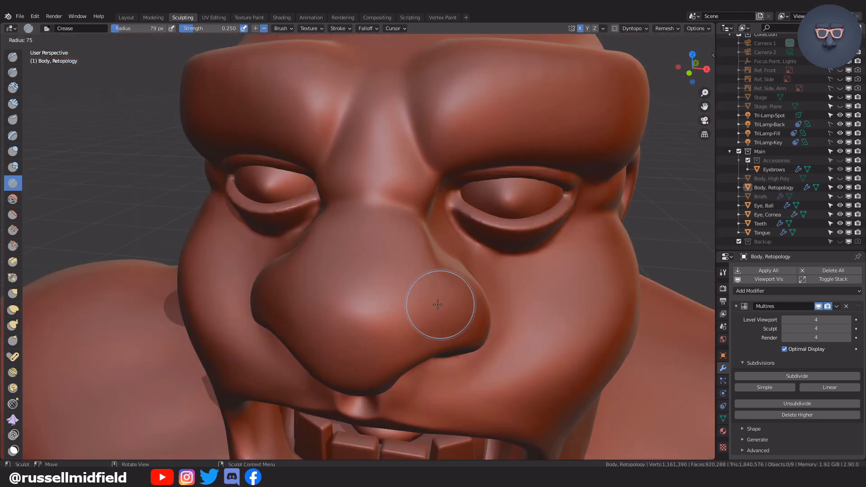
click(431, 305)
middle_drag(432, 305, 395, 282)
middle_drag(465, 292, 424, 307)
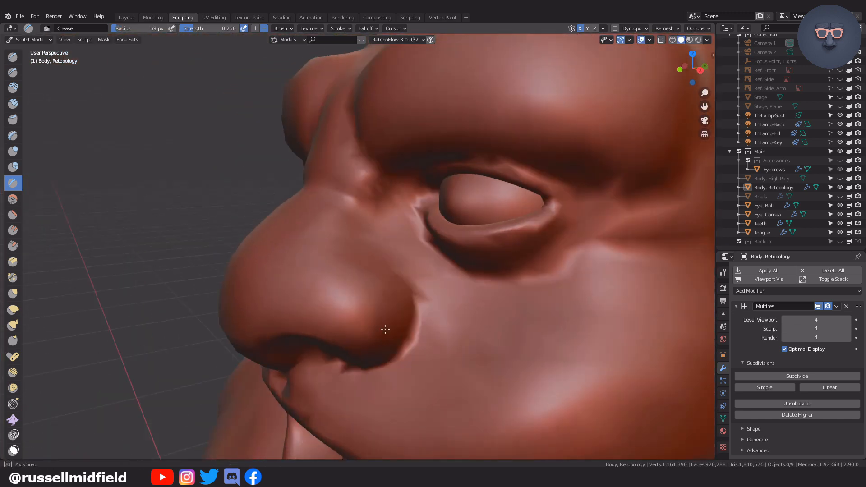
middle_drag(361, 307, 405, 323)
- Set the Crease brush radius to 79 px and define the folds between the brows and the nose bridge
key(f)
click(405, 323)
key(f)
mouse_move(405, 257)
middle_down()
mouse_move(413, 284)
mouse_move(424, 272)
middle_up()
click(414, 284)
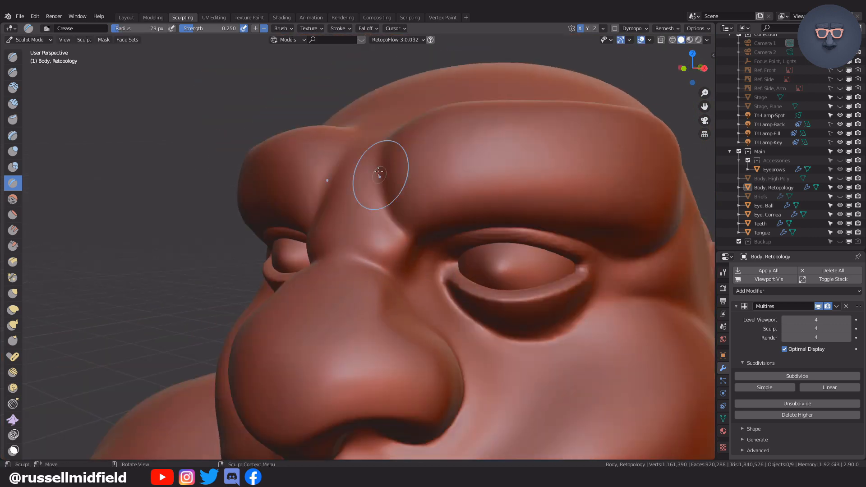
middle_drag(386, 193, 403, 204)
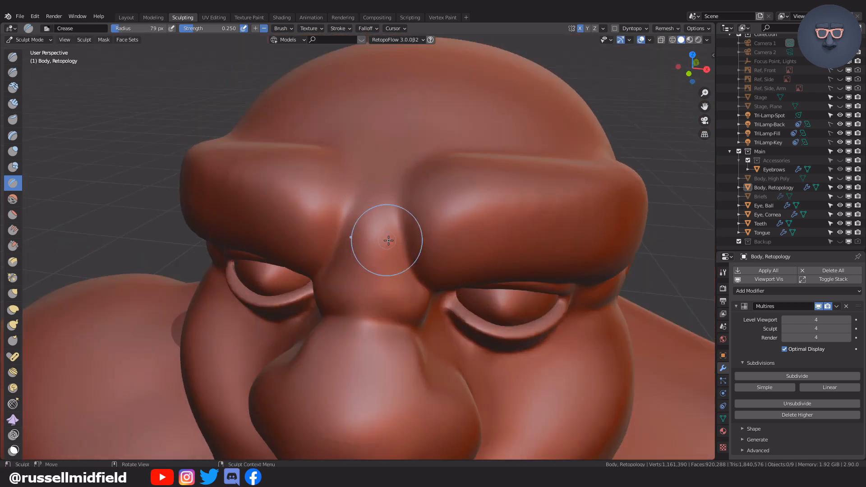
middle_drag(389, 240, 347, 217)
middle_drag(410, 214, 433, 226)
- Crease the fold along the upper eyelid beneath the brow with a 49 px brush radius
mouse_move(603, 252)
middle_down()
mouse_move(412, 276)
mouse_move(505, 296)
mouse_move(475, 237)
mouse_move(290, 227)
middle_up()
mouse_move(508, 310)
middle_down()
mouse_move(286, 180)
mouse_move(451, 199)
middle_up()
middle_drag(563, 379, 458, 337)
middle_drag(476, 236, 340, 238)
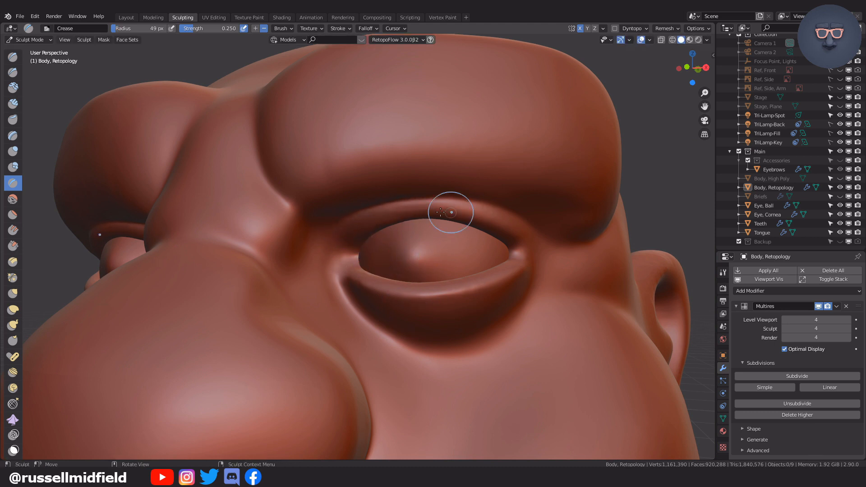
drag(433, 201, 510, 215)
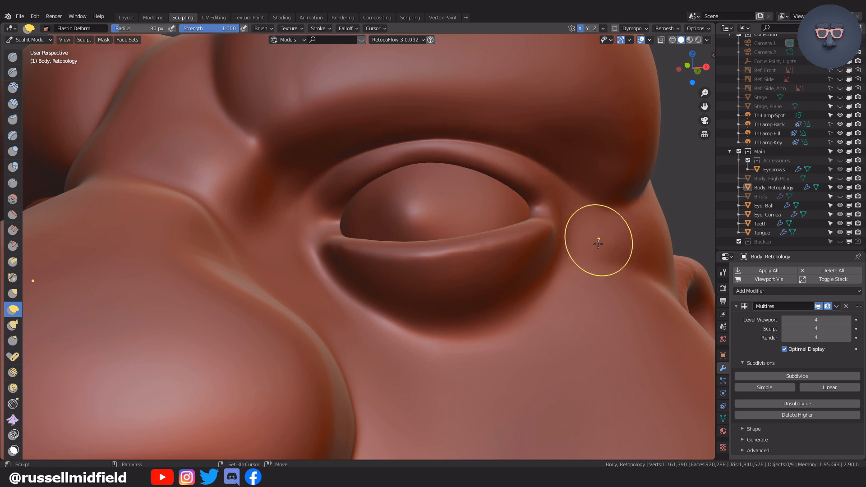
- Crease the lower boundary of the bag under the eye with an 80 px brush radius
middle_drag(597, 242, 559, 298)
key(shift+c)
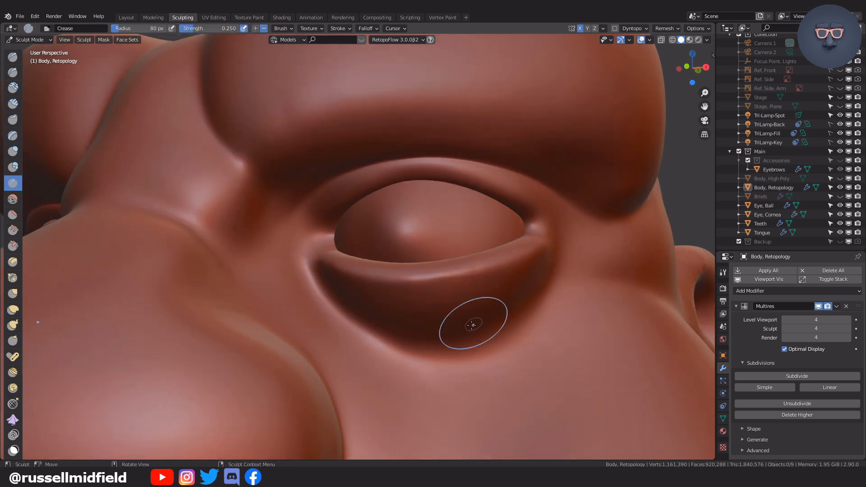
mouse_move(323, 290)
mouse_down()
mouse_move(344, 323)
mouse_move(514, 337)
mouse_move(489, 346)
mouse_up()
- Build up the inner corner of the eye with Clay Strips and sharpen its edge with the Crease brush
middle_drag(578, 324, 591, 338)
scroll(451, 318, up, 1)
key(f)
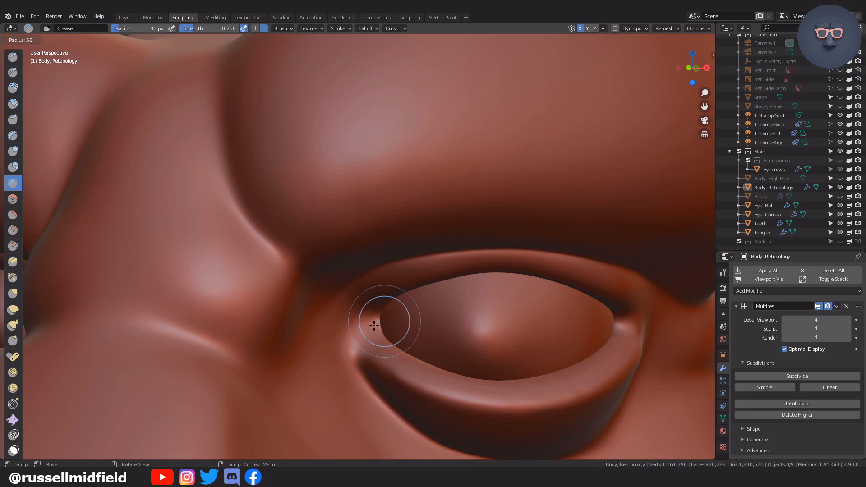
click(374, 326)
shift+middle_drag(374, 326, 372, 286)
key(c)
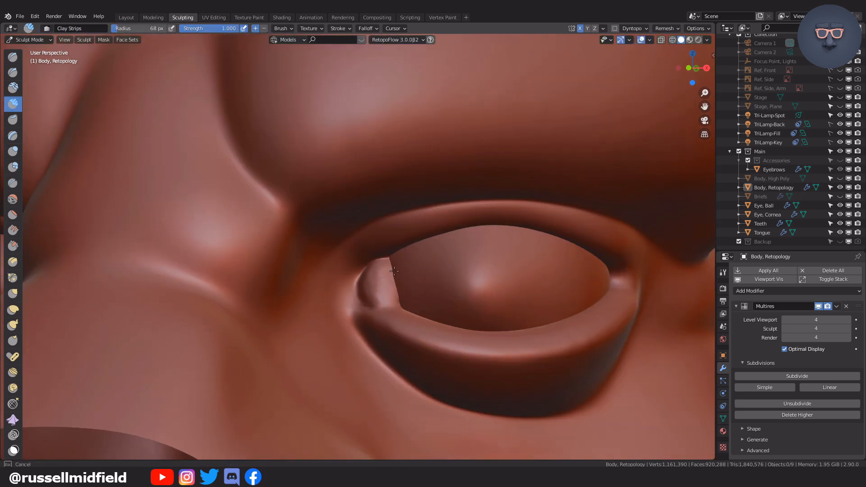
key(shift+c)
drag(385, 306, 389, 310)
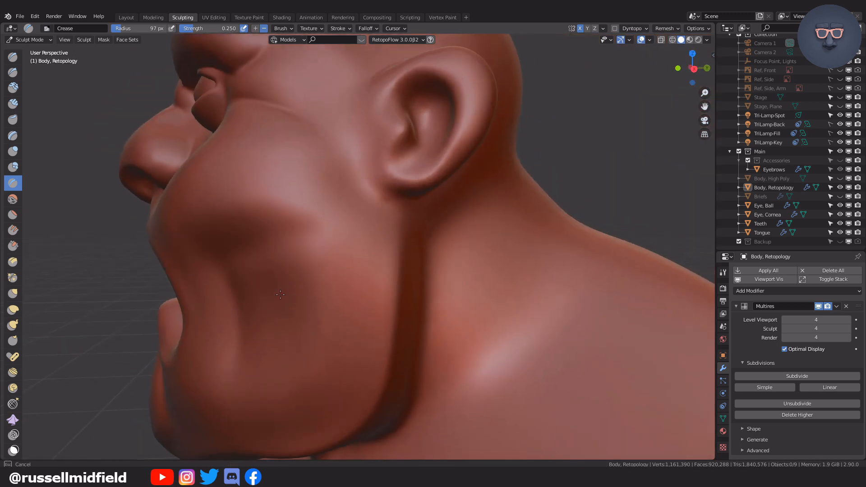
- Define the jawline and the groove between the jaw and neck using the Crease brush at an 89 px radius
middle_drag(290, 198, 360, 246)
middle_drag(354, 374, 421, 232)
middle_drag(451, 205, 404, 149)
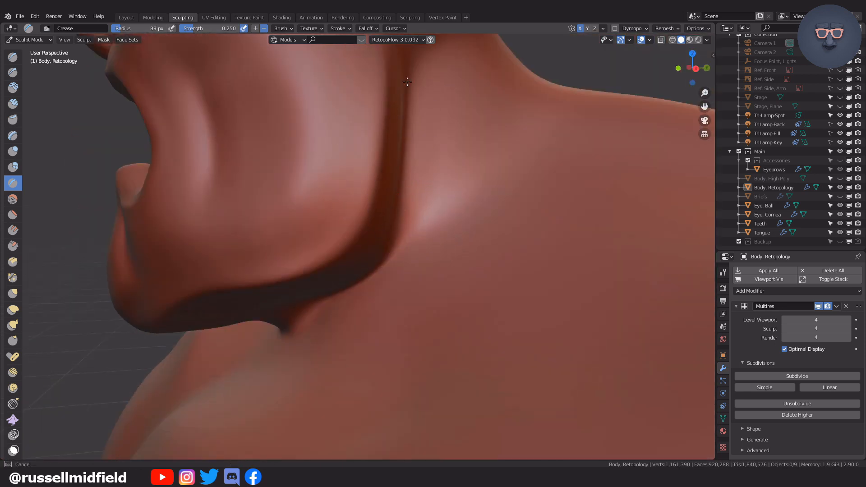
drag(404, 87, 403, 176)
middle_drag(357, 226, 391, 273)
mouse_move(450, 207)
middle_down()
mouse_move(397, 340)
mouse_move(319, 274)
mouse_move(362, 361)
mouse_move(342, 344)
mouse_move(326, 289)
middle_up()
scroll(386, 243, up, 1)
mouse_move(333, 394)
shift+middle_down()
mouse_move(387, 244)
mouse_move(451, 241)
mouse_move(394, 242)
shift+middle_up()
middle_drag(437, 305, 349, 307)
- Reshape the ear with the Grab brush, including pulling the lower edge of the earlobe downward
middle_drag(332, 258, 402, 241)
mouse_move(501, 201)
middle_down()
mouse_move(562, 216)
mouse_move(462, 216)
middle_up()
scroll(562, 217, up, 2)
key(g)
drag(352, 227, 344, 203)
scroll(391, 223, up, 1)
middle_drag(391, 224, 468, 242)
key(shift+c)
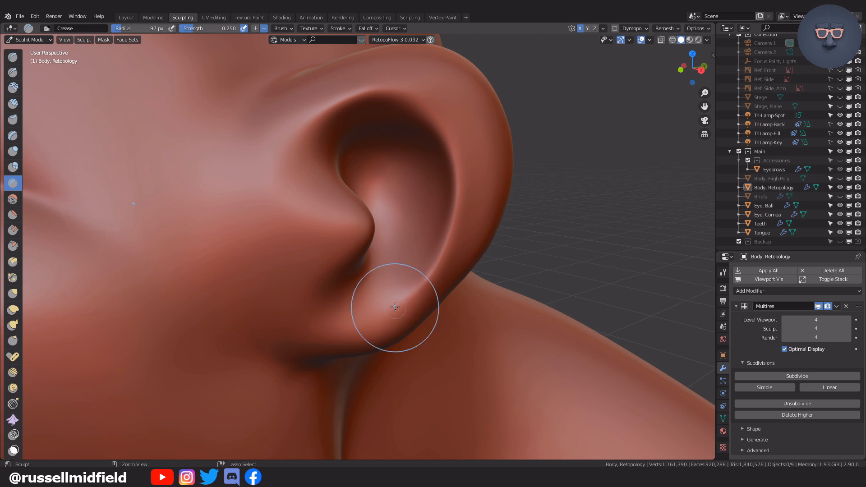
key(g)
drag(373, 359, 372, 377)
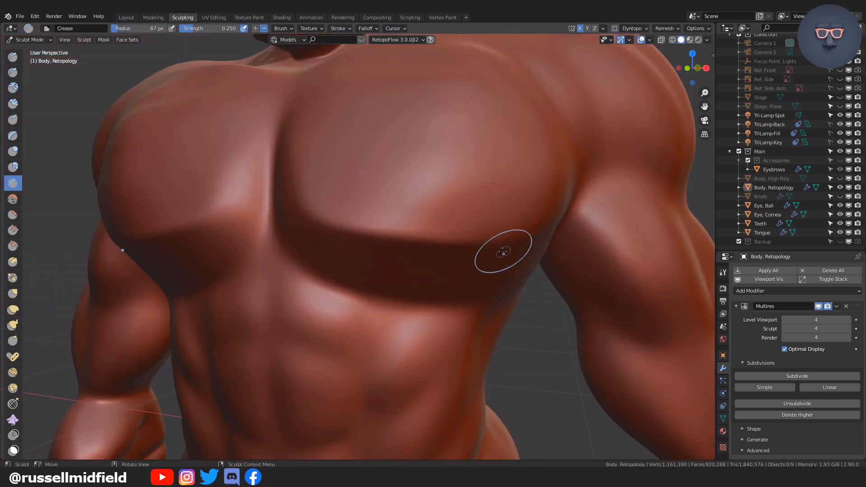
- Define the muscle lines of the chest and abdomen using the Crease brush at a 67 px radius
mouse_move(475, 312)
middle_down()
mouse_move(298, 246)
mouse_move(391, 269)
middle_up()
middle_drag(442, 312, 385, 252)
middle_drag(421, 110, 463, 187)
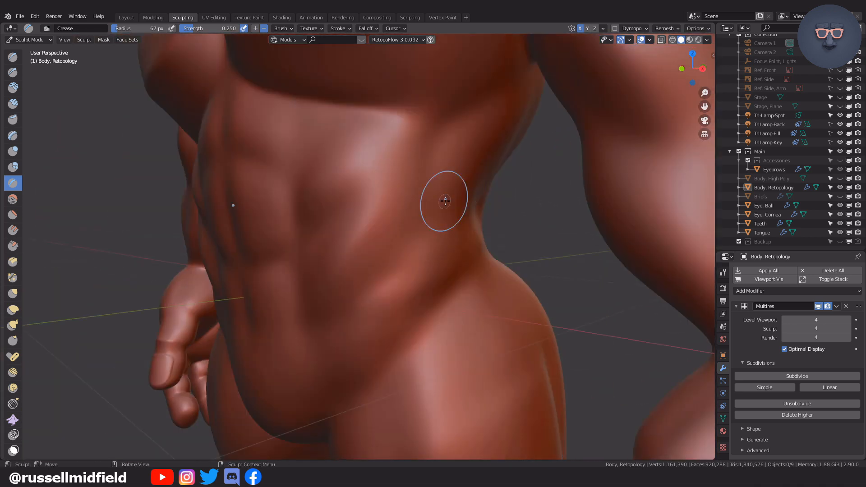
mouse_move(445, 144)
middle_down()
mouse_move(478, 201)
mouse_move(469, 239)
mouse_move(458, 273)
mouse_move(416, 258)
middle_up()
drag(334, 321, 330, 332)
- Crease the muscle separations along the front and outer side of the leg with a 67 px brush radius
mouse_move(378, 316)
middle_down()
mouse_move(391, 308)
mouse_move(348, 163)
middle_up()
shift+middle_drag(367, 252, 387, 175)
middle_drag(328, 302, 352, 116)
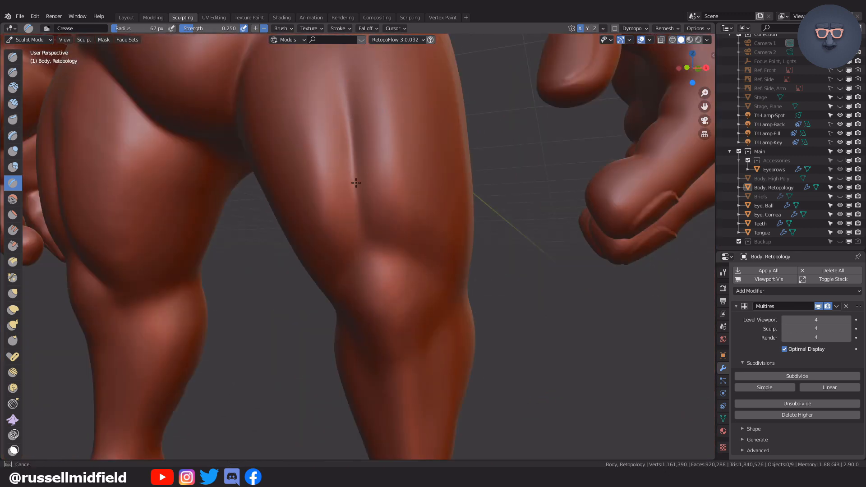
middle_drag(460, 187, 379, 103)
middle_drag(453, 284, 417, 227)
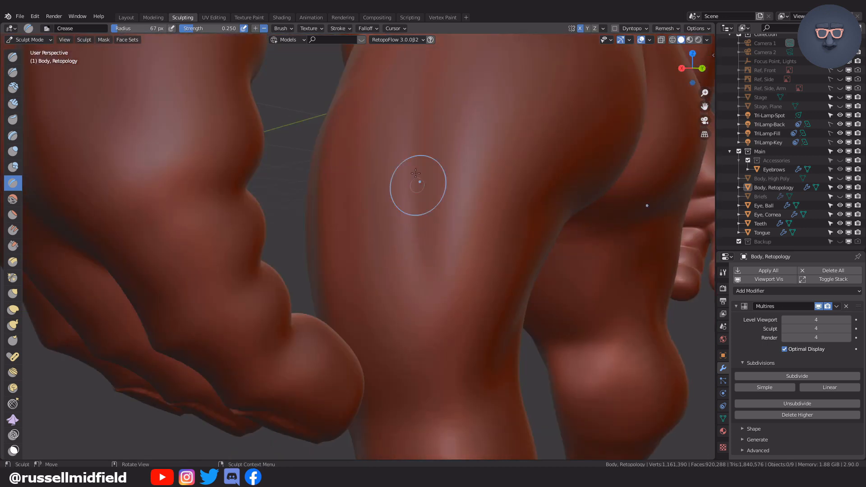
mouse_move(420, 367)
middle_down()
mouse_move(348, 247)
mouse_move(375, 196)
mouse_move(425, 279)
mouse_move(415, 209)
mouse_move(508, 313)
mouse_move(286, 122)
mouse_move(328, 268)
mouse_move(247, 203)
mouse_move(299, 164)
mouse_move(339, 253)
mouse_move(391, 234)
middle_up()
middle_drag(342, 291, 440, 132)
mouse_move(402, 160)
middle_down()
mouse_move(494, 78)
mouse_move(508, 194)
mouse_move(458, 296)
mouse_move(342, 183)
mouse_move(406, 149)
mouse_move(412, 91)
mouse_move(359, 225)
mouse_move(396, 168)
mouse_move(434, 213)
mouse_move(400, 199)
mouse_move(468, 232)
mouse_move(480, 180)
mouse_move(441, 207)
middle_up()
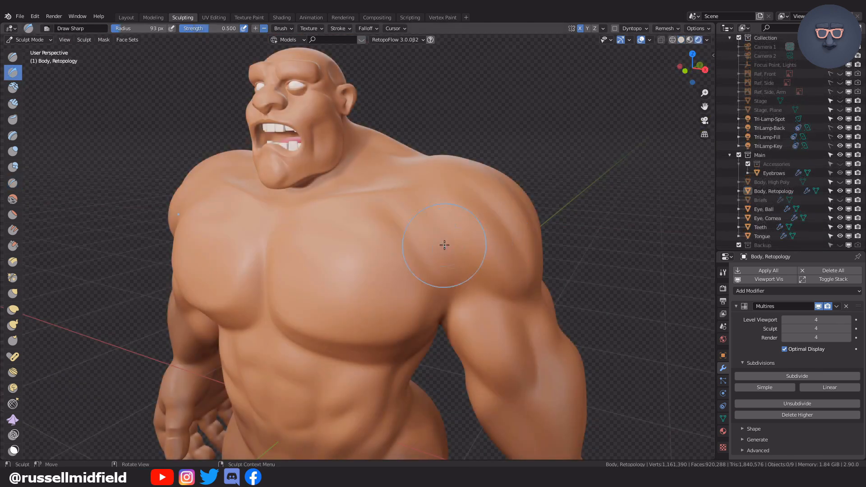
- Sculpt raised winding veins on the temple above the ear using Draw Sharp at a 15 px radius and 0.250 strength
mouse_move(445, 245)
middle_down()
mouse_move(410, 258)
mouse_move(451, 212)
mouse_move(445, 261)
mouse_move(458, 245)
middle_up()
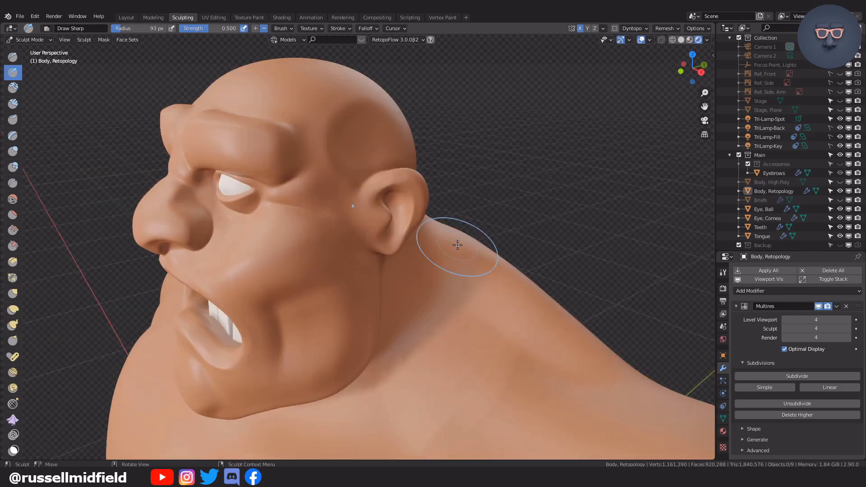
key(f)
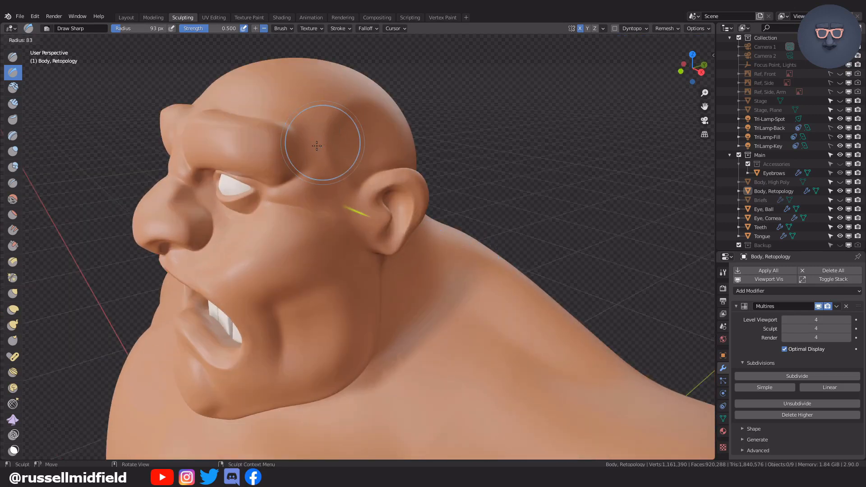
click(330, 143)
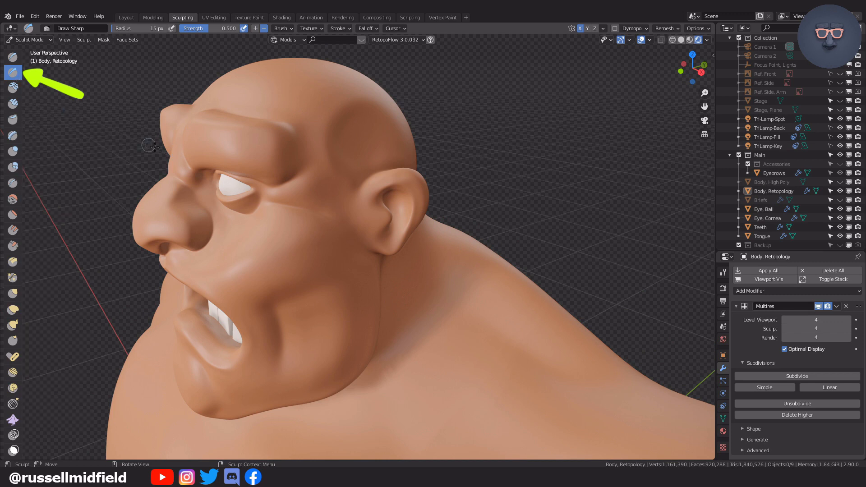
mouse_move(355, 185)
middle_down()
mouse_move(333, 202)
mouse_move(330, 194)
middle_up()
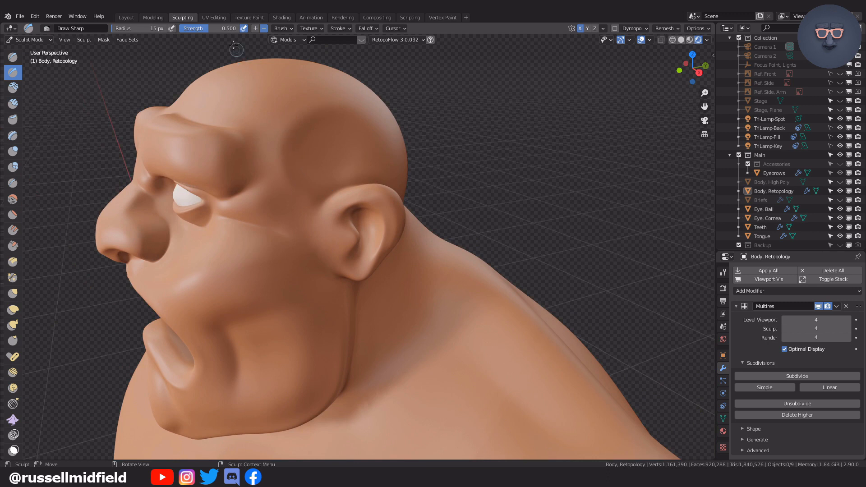
click(211, 28)
ctrl+drag(309, 212, 306, 207)
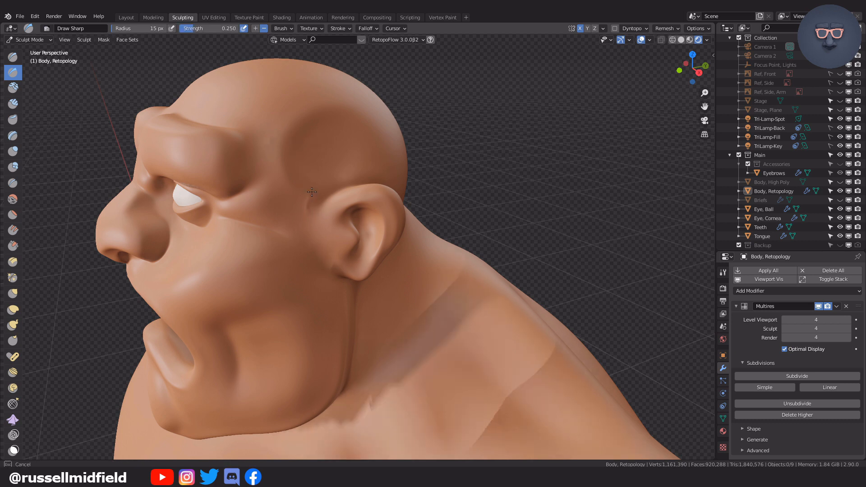
ctrl+drag(306, 175, 308, 163)
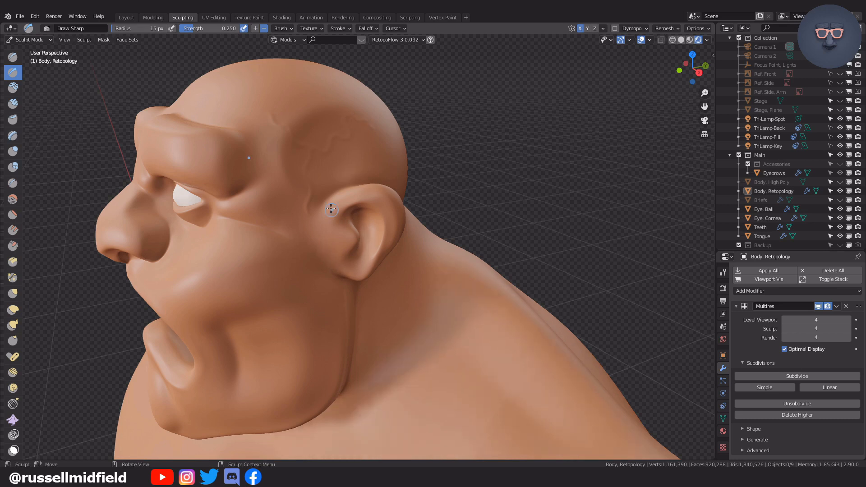
ctrl+drag(303, 172, 260, 183)
- Try to sculpt branching veins down the inner forearm using Draw Sharp at a 15 px radius and 0.500 strength
mouse_move(469, 290)
middle_down()
mouse_move(458, 290)
mouse_move(583, 275)
mouse_move(506, 270)
middle_up()
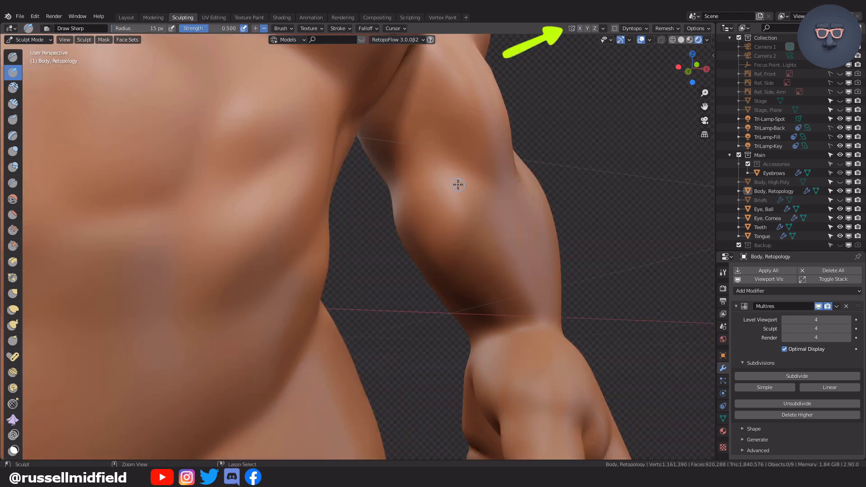
drag(456, 183, 460, 190)
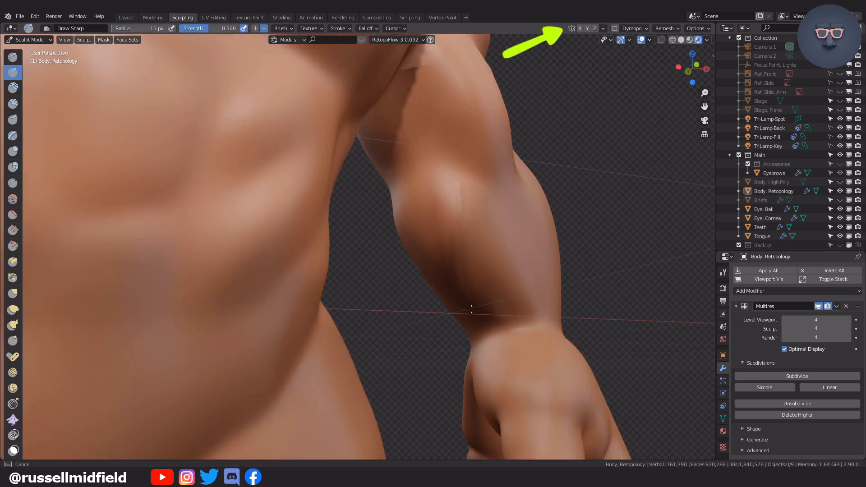
drag(469, 304, 474, 322)
drag(460, 187, 427, 273)
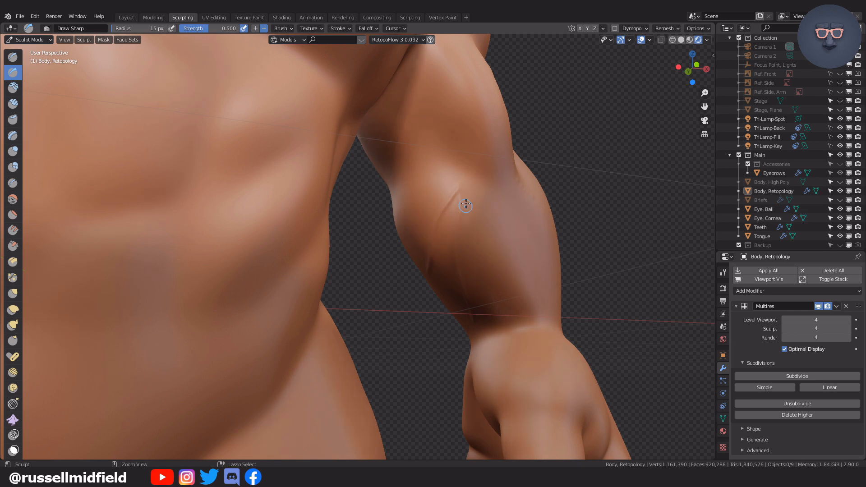
drag(462, 205, 464, 216)
key(ctrl+z)
- Subdivide the body's Multires modifier to level 5 and sculpt branching veins down the back of the forearm at a 16 px radius
scroll(521, 166, down, 8)
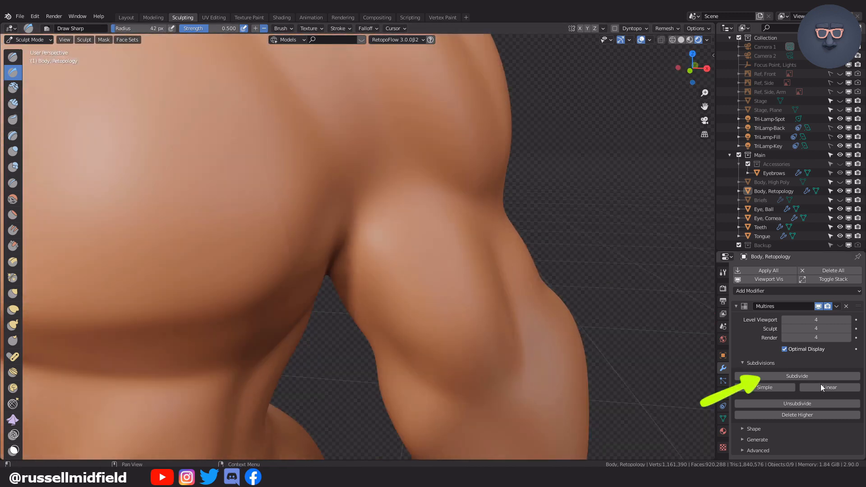
click(820, 378)
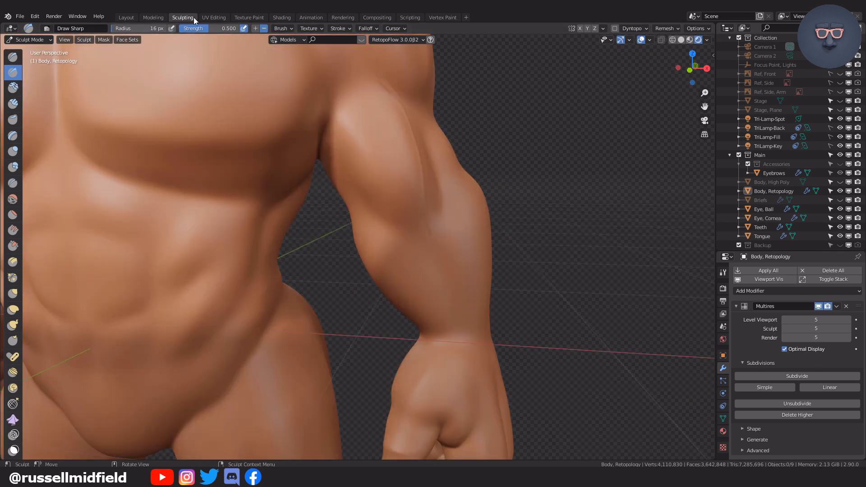
scroll(510, 270, up, 3)
mouse_move(510, 269)
middle_down()
mouse_move(319, 230)
mouse_move(367, 196)
mouse_move(373, 140)
middle_up()
mouse_move(353, 270)
middle_down()
mouse_move(410, 216)
mouse_move(383, 249)
middle_up()
middle_drag(393, 371, 377, 220)
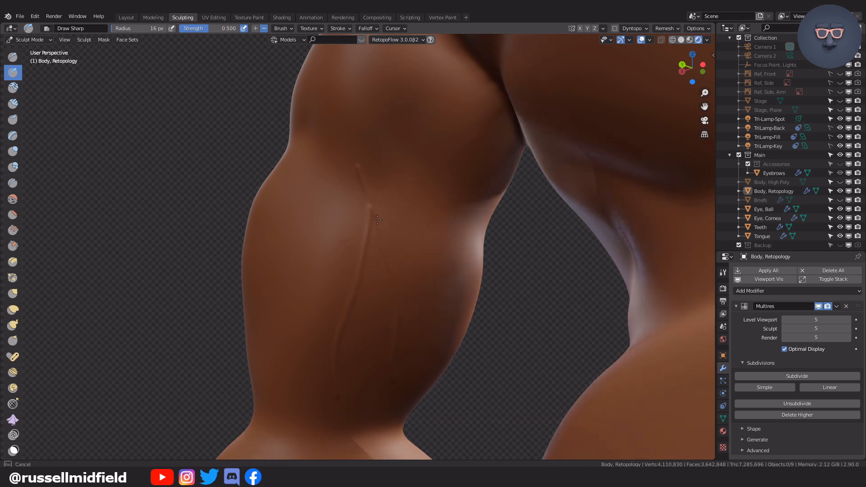
mouse_move(444, 317)
middle_down()
mouse_move(499, 319)
mouse_move(512, 333)
middle_up()
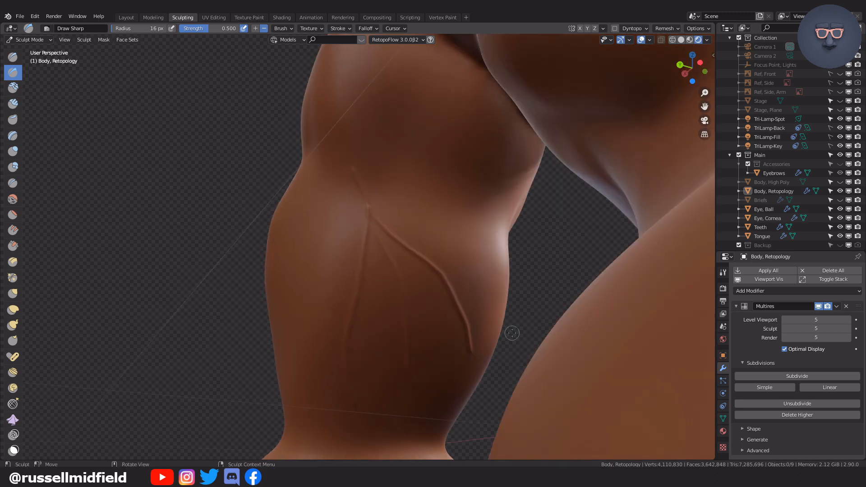
- Sculpt veins over the biceps, elbow and forearm of the other arm using Draw Sharp at a 20 px radius
middle_drag(484, 284, 474, 357)
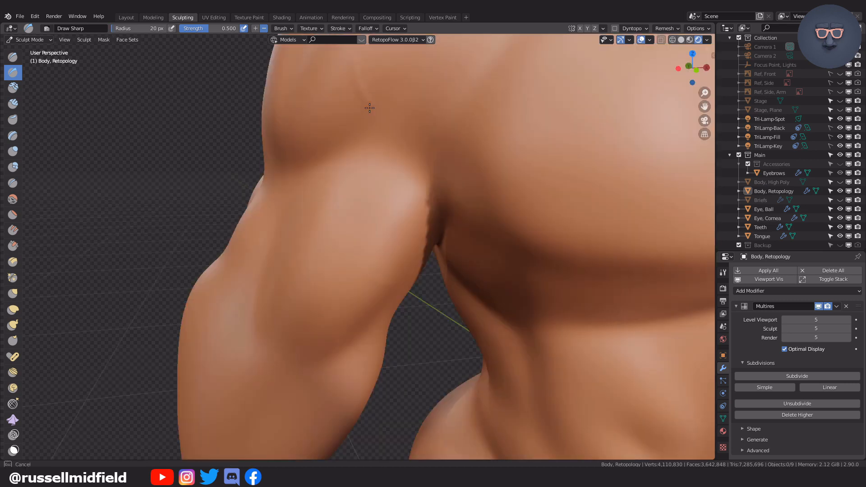
drag(298, 364, 284, 397)
mouse_move(377, 149)
mouse_down()
mouse_move(421, 81)
mouse_move(467, 80)
mouse_up()
middle_drag(306, 364, 325, 233)
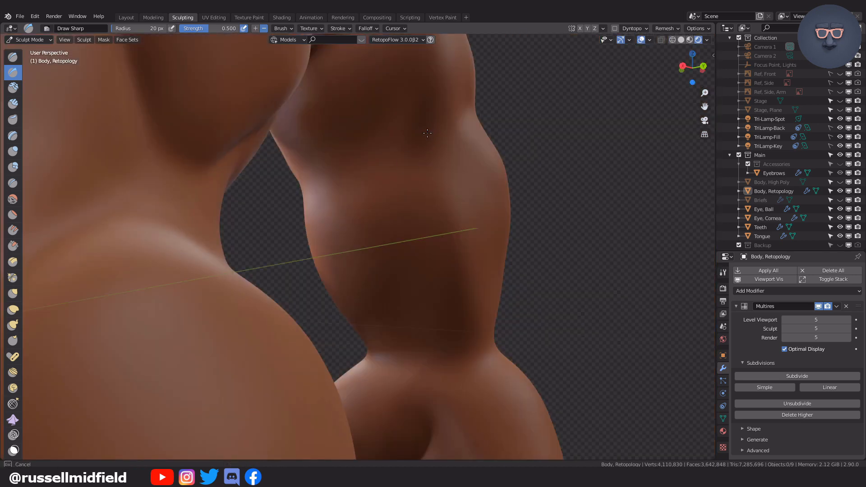
mouse_move(428, 133)
mouse_down()
mouse_move(412, 221)
mouse_move(424, 328)
mouse_move(366, 242)
mouse_move(376, 326)
mouse_up()
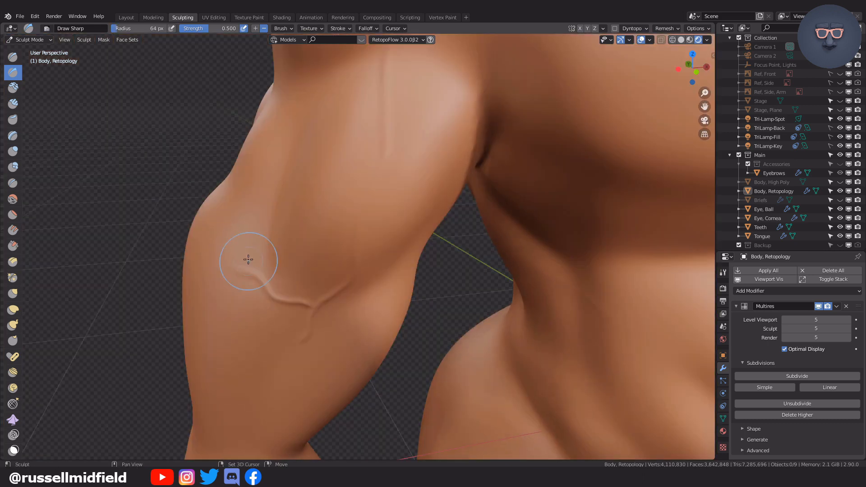
drag(248, 260, 309, 319)
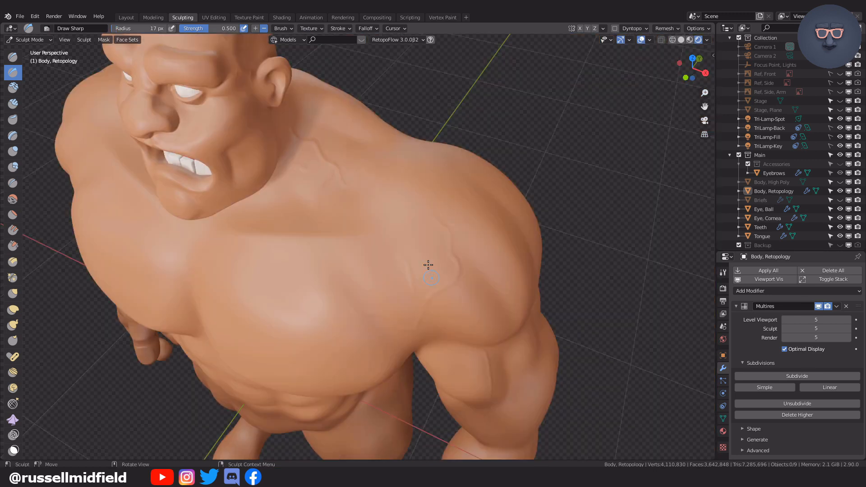
- Smooth the veins on the front of the shoulder and the side of the neck with an enlarged 47 px brush radius
key(f)
click(446, 264)
shift+drag(439, 220, 402, 254)
shift+drag(343, 181, 290, 116)
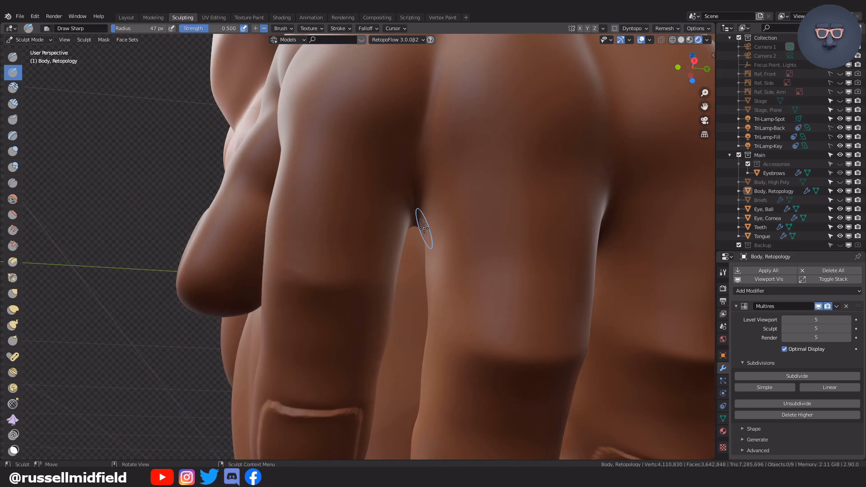
- Sculpt four curved knuckle wrinkles across the index finger using Draw Sharp at a 19 px radius
mouse_move(278, 241)
mouse_down()
mouse_move(312, 235)
mouse_move(374, 247)
mouse_up()
drag(286, 311, 377, 318)
drag(290, 263, 356, 265)
drag(288, 296, 356, 301)
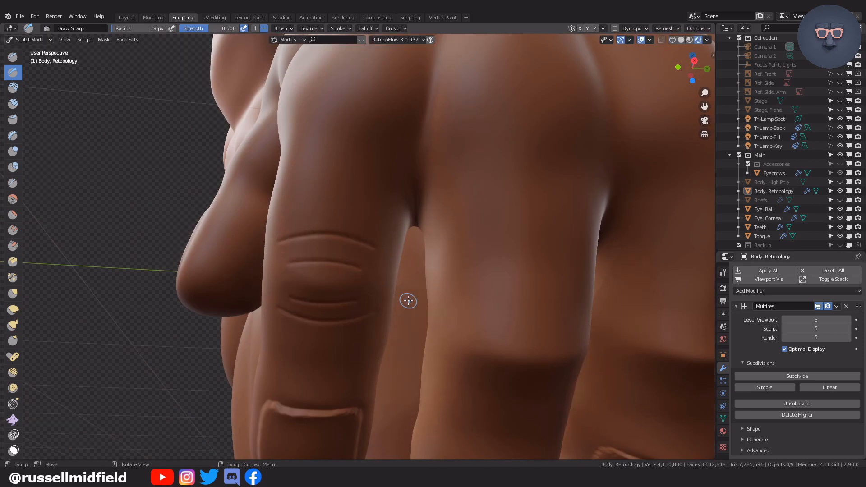
- Add matching curved wrinkles above and below the knuckle of the middle finger at a 19 px radius
scroll(408, 299, down, 4)
scroll(408, 299, up, 2)
mouse_move(408, 300)
shift+middle_down()
mouse_move(360, 308)
mouse_move(375, 281)
mouse_move(387, 284)
shift+middle_up()
scroll(377, 283, up, 3)
mouse_move(319, 262)
mouse_down()
mouse_move(368, 248)
mouse_move(441, 269)
mouse_up()
drag(324, 323, 404, 318)
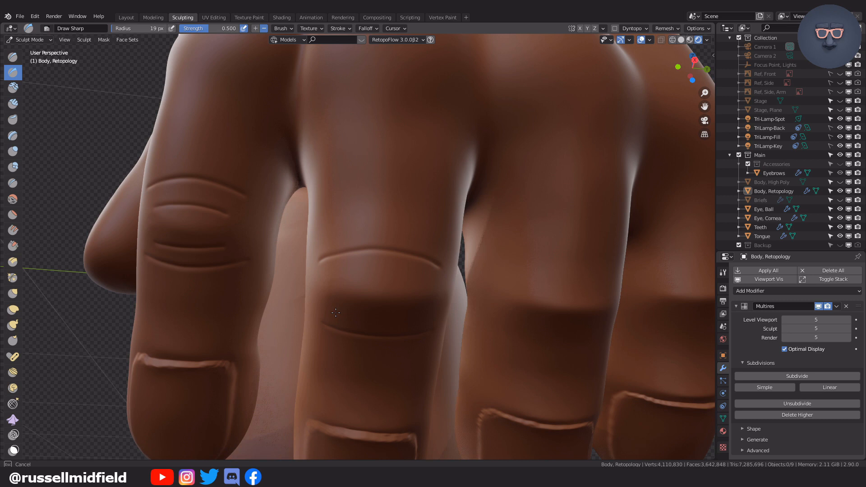
drag(356, 277, 414, 259)
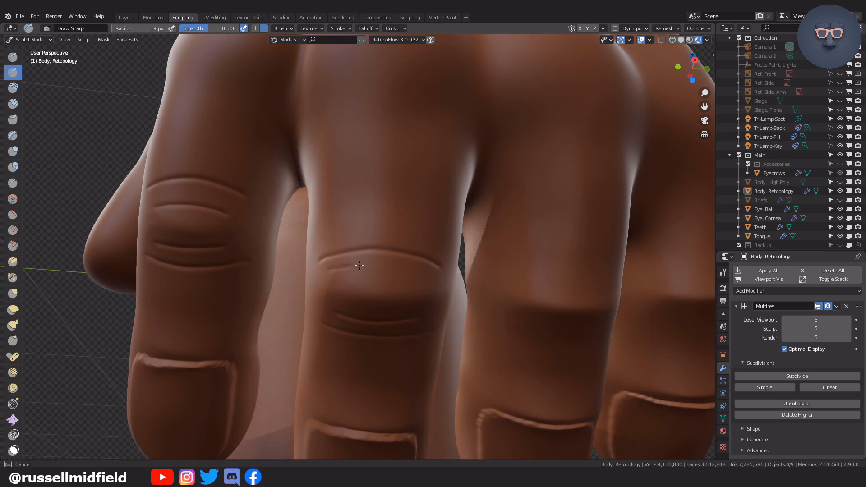
drag(361, 281, 423, 283)
- Carve four curved knuckle wrinkles across the ring finger, two above and two below the joint
scroll(455, 307, down, 3)
shift+middle_drag(452, 305, 357, 288)
scroll(357, 288, up, 3)
mouse_move(264, 239)
mouse_down()
mouse_move(293, 229)
mouse_move(378, 238)
mouse_up()
drag(265, 307, 378, 306)
drag(275, 295, 361, 293)
drag(275, 259, 365, 259)
- Sculpt curved wrinkles across the remaining finger knuckles of the same hand with the Draw Sharp brush
shift+middle_drag(437, 238, 315, 205)
drag(304, 211, 400, 209)
mouse_move(307, 258)
mouse_down()
mouse_move(373, 267)
mouse_move(401, 256)
mouse_up()
drag(328, 251, 353, 254)
middle_drag(353, 253, 367, 245)
mouse_move(354, 248)
mouse_down()
mouse_move(413, 238)
mouse_move(447, 249)
mouse_up()
drag(364, 303, 437, 306)
drag(366, 265, 440, 265)
drag(381, 292, 429, 293)
- Sculpt a winding vein from the wrist down the back of the hand using Draw Sharp at a 19 px radius
scroll(491, 292, down, 6)
mouse_move(491, 292)
middle_down()
mouse_move(388, 273)
mouse_move(426, 264)
middle_up()
scroll(392, 271, down, 3)
scroll(400, 265, up, 4)
drag(335, 218, 317, 250)
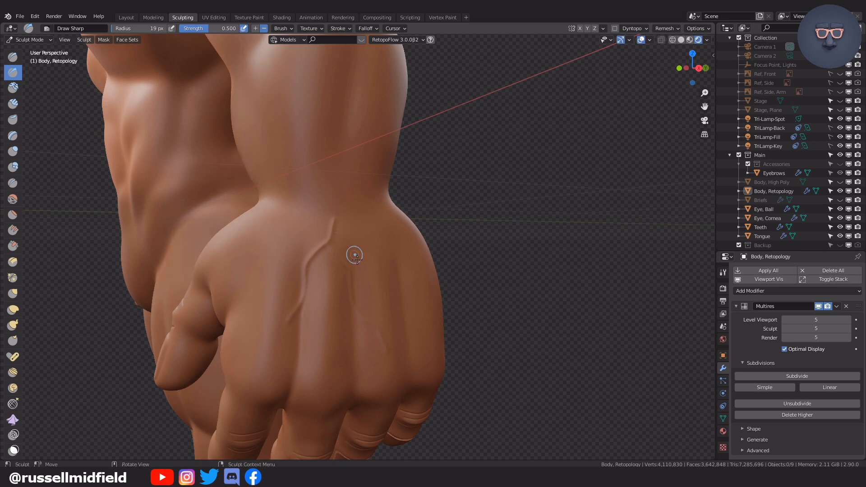
scroll(514, 335, down, 9)
middle_drag(537, 339, 470, 317)
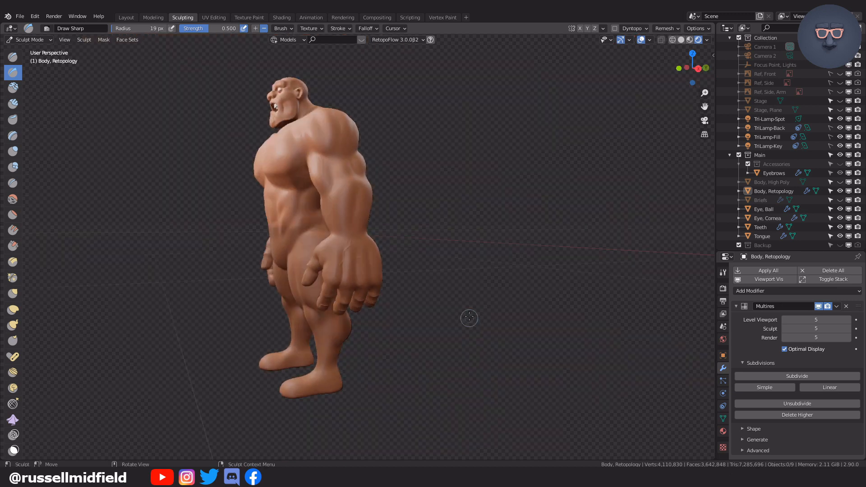
- Sculpt branching veins from the forearm down over the wrist and back of the other hand at a 16 px radius
middle_drag(334, 324, 519, 270)
scroll(538, 222, up, 10)
middle_drag(505, 225, 521, 226)
mouse_move(518, 65)
mouse_down()
mouse_move(524, 160)
mouse_move(580, 217)
mouse_move(510, 105)
mouse_up()
key(ctrl+z)
drag(560, 202, 600, 284)
middle_drag(599, 284, 579, 220)
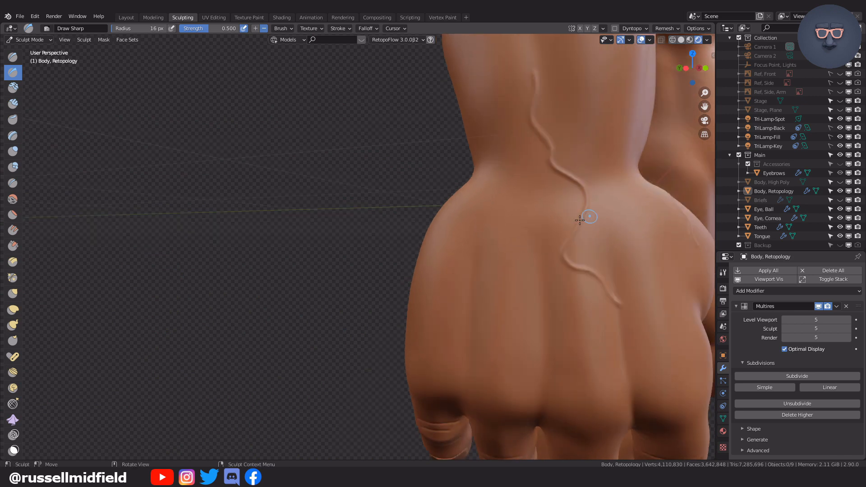
middle_drag(646, 231, 440, 298)
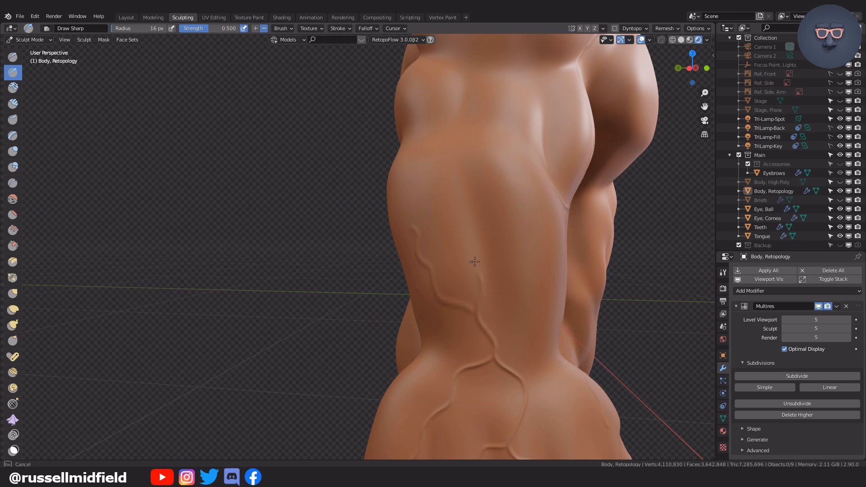
- Soften the veins along the forearm, wrist and back of that hand with a 56 px brush radius
scroll(537, 290, down, 8)
scroll(501, 299, up, 10)
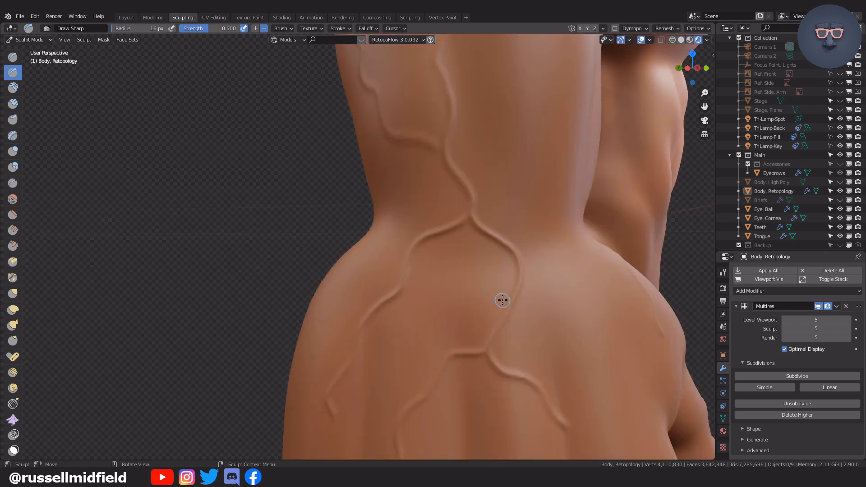
key(f)
drag(420, 142, 421, 145)
shift+middle_drag(536, 197, 532, 456)
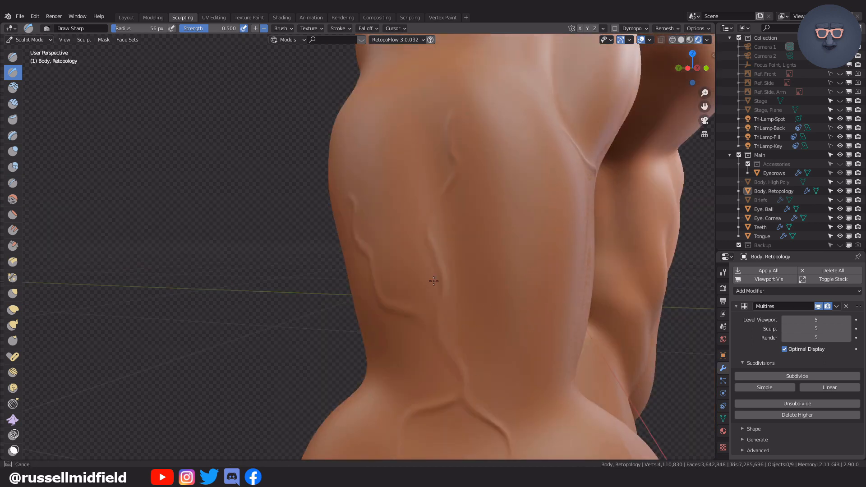
middle_drag(478, 262, 431, 266)
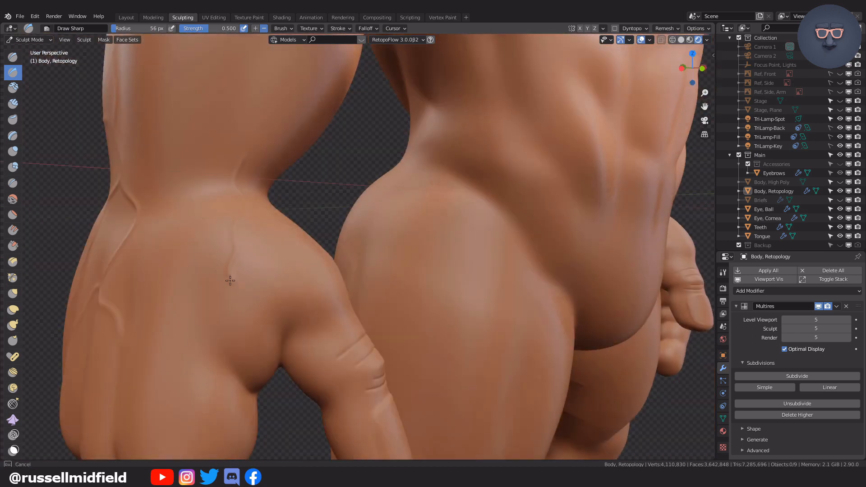
middle_drag(241, 188, 320, 192)
drag(197, 232, 223, 269)
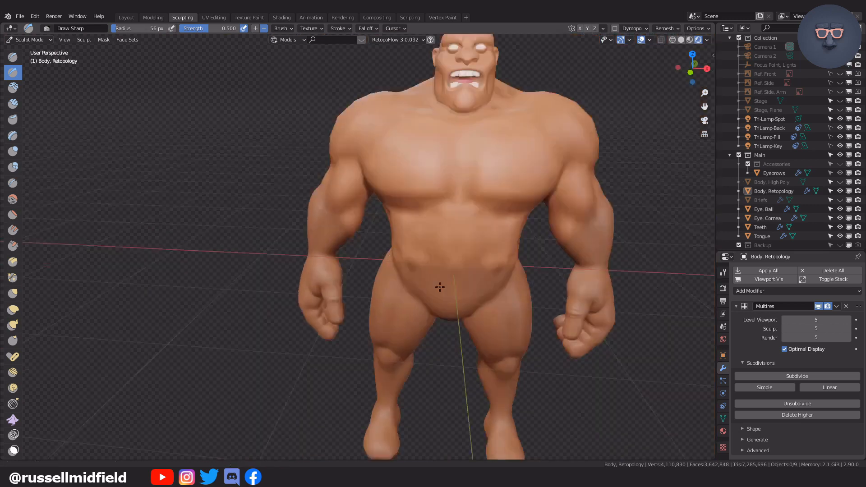
middle_drag(433, 280, 452, 311)
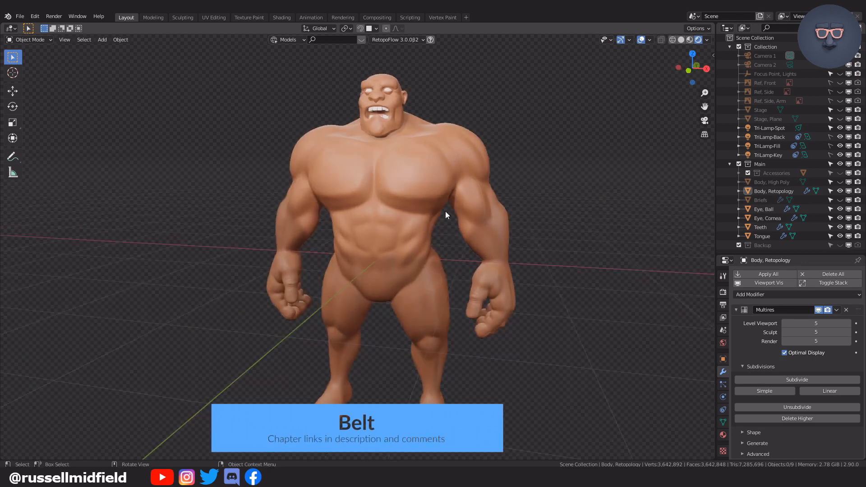
- Select the body, enter Edit Mode with vertex selection, and lower the Multires viewport level to 4
click(419, 199)
middle_drag(538, 232, 530, 233)
key(Tab)
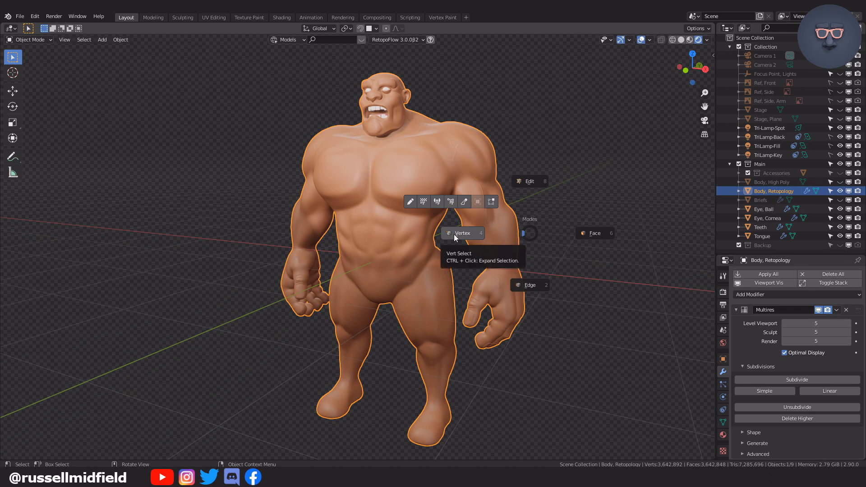
click(459, 238)
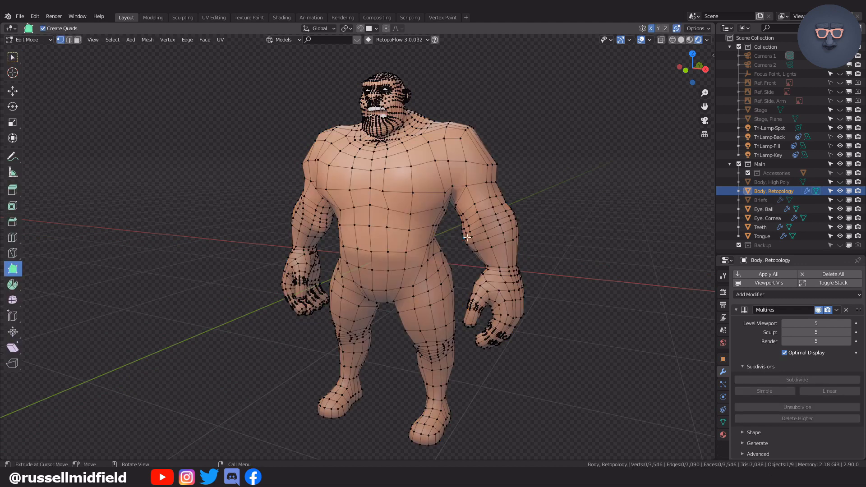
click(785, 323)
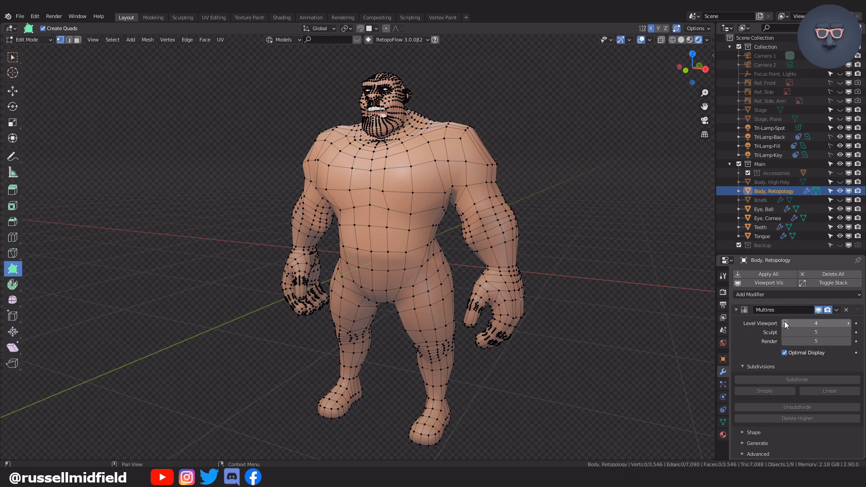
- Switch the body mesh to face selection mode for working around the waist and hips
scroll(476, 248, up, 6)
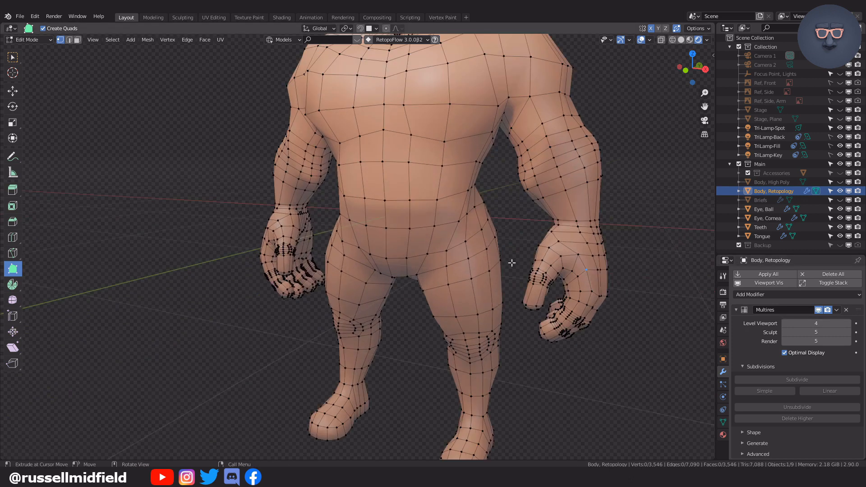
key(ctrl+Tab)
click(545, 248)
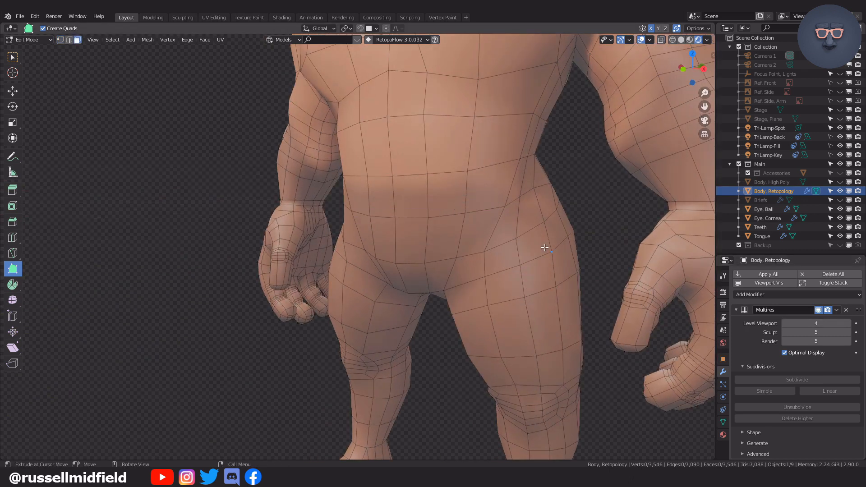
- Duplicate the loop of faces around the body's hips in place and separate the copy into its own object
key(w)
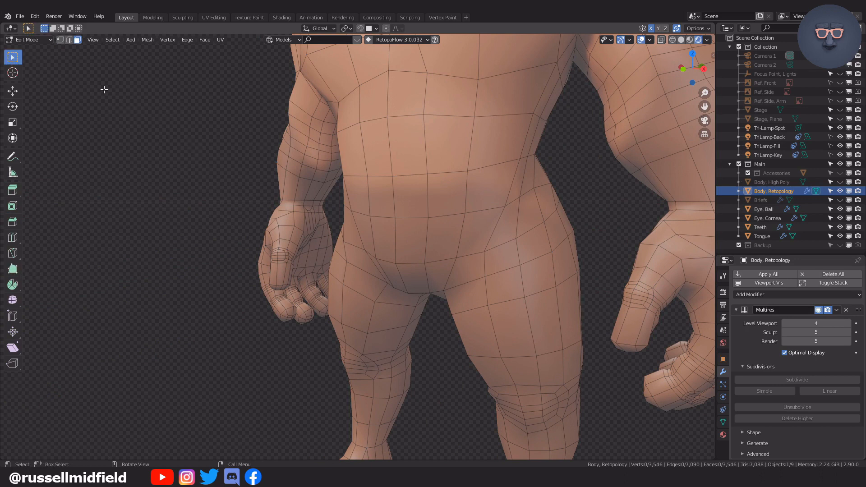
alt+click(499, 222)
mouse_move(499, 223)
middle_down()
mouse_move(421, 219)
mouse_move(483, 224)
middle_up()
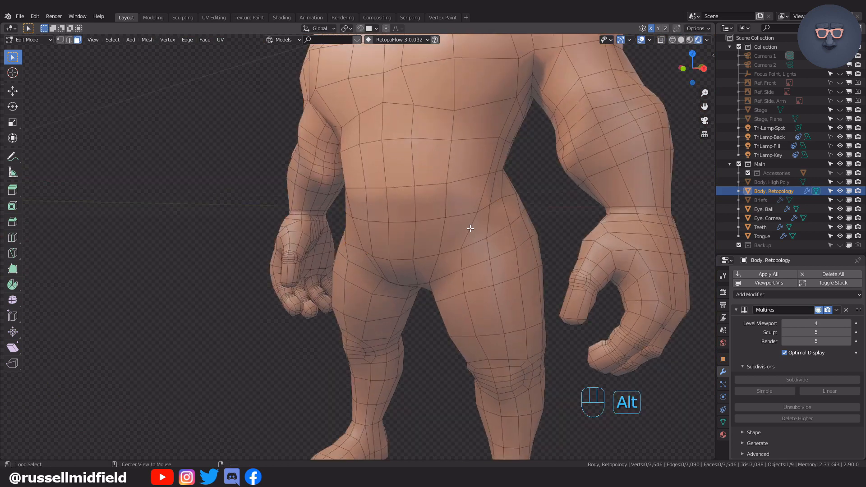
alt+click(471, 229)
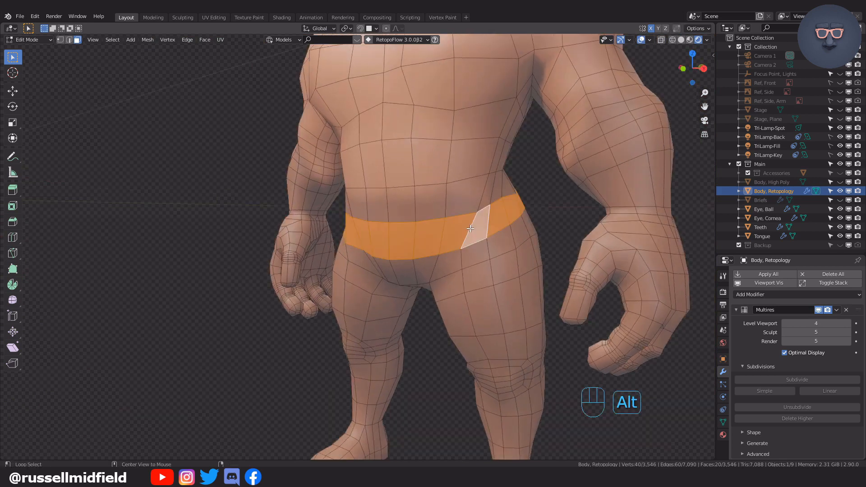
key(shift+d)
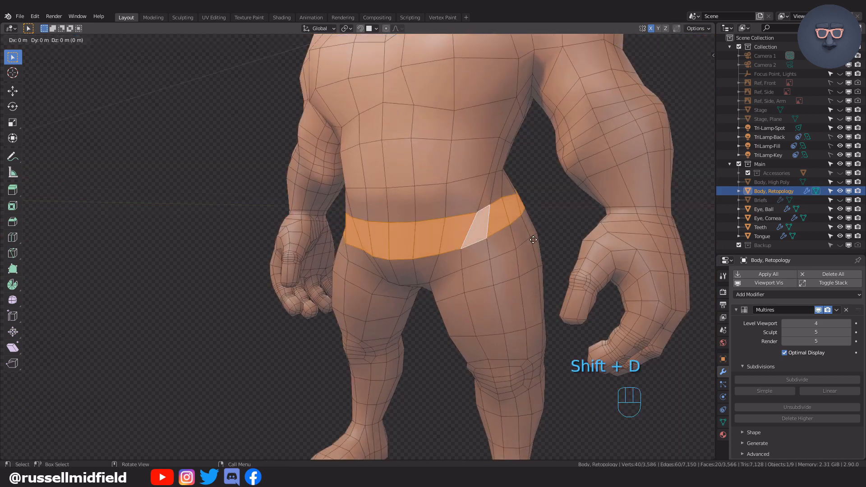
right_click(533, 239)
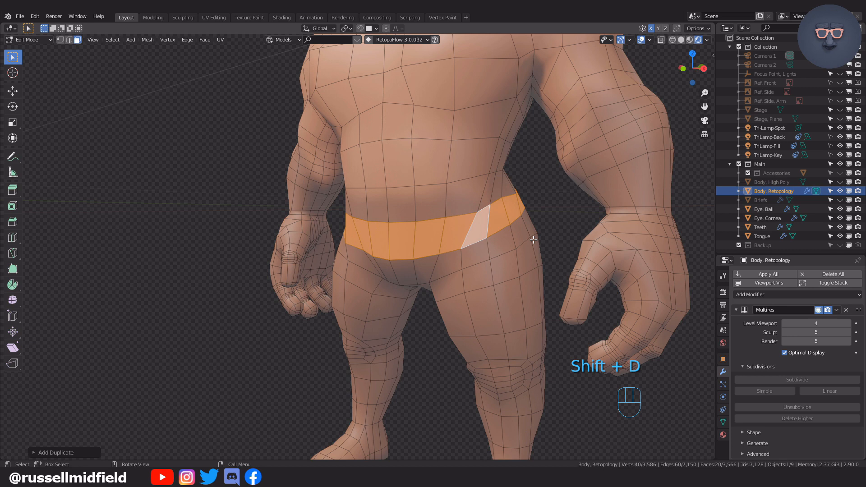
key(p)
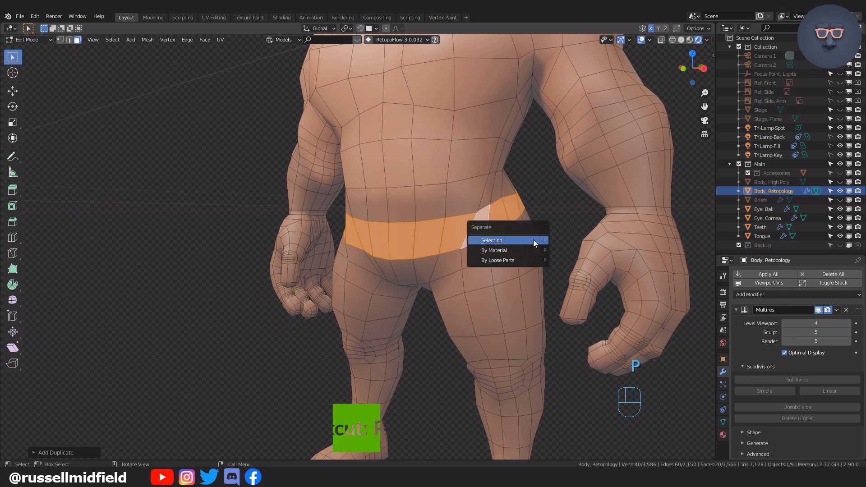
click(533, 239)
- Return to Object Mode and rename the separated hip band as Belt
key(Tab)
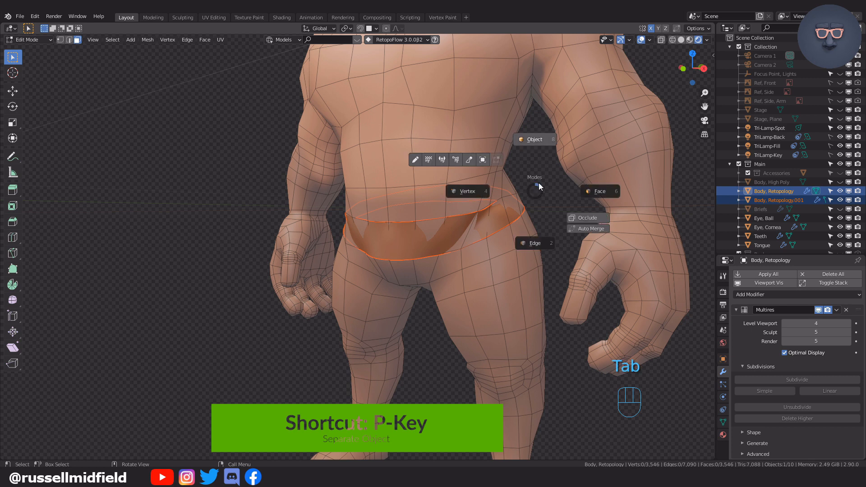
click(541, 139)
click(453, 235)
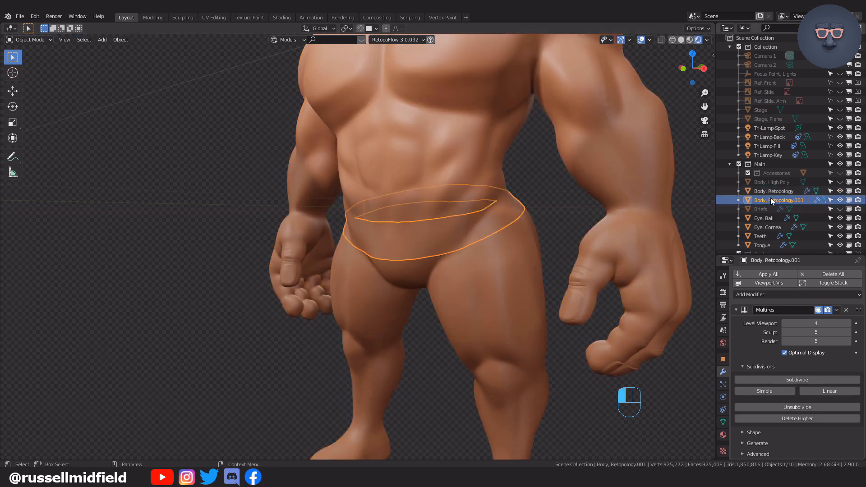
text(Belt)
key(Return)
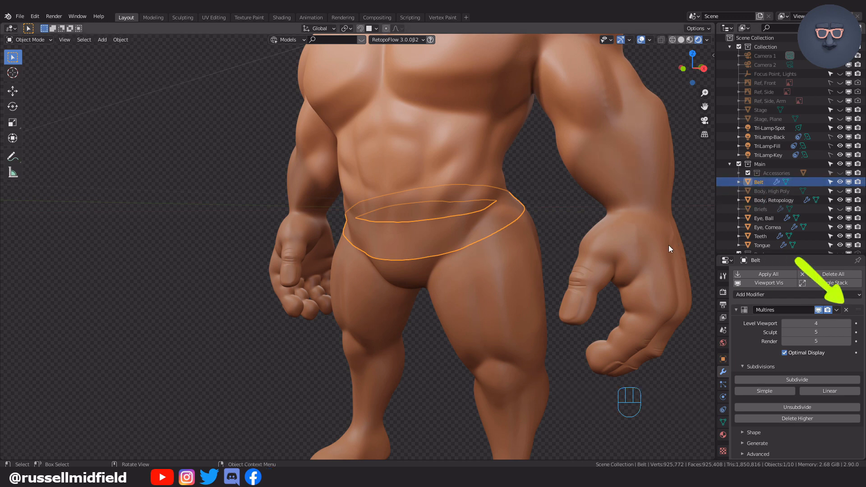
- Replace the Belt's Multires modifier with a Solidify modifier and a Subdivision Surface modifier
key(Tab)
click(462, 210)
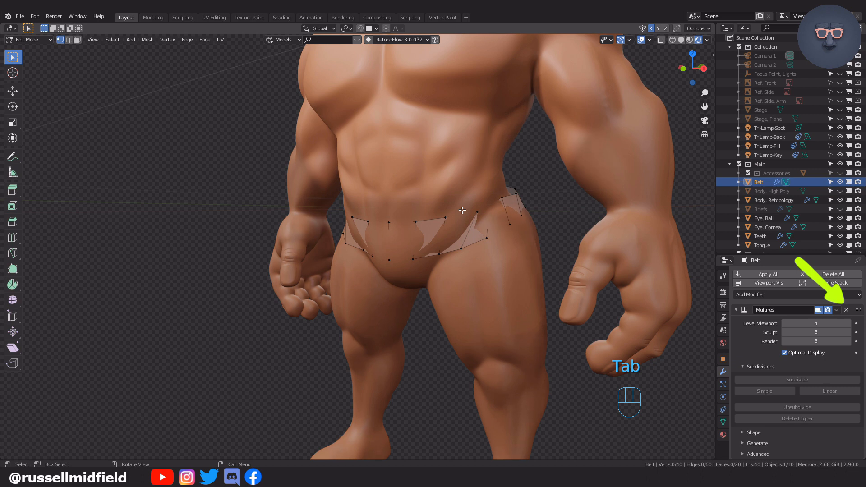
click(846, 310)
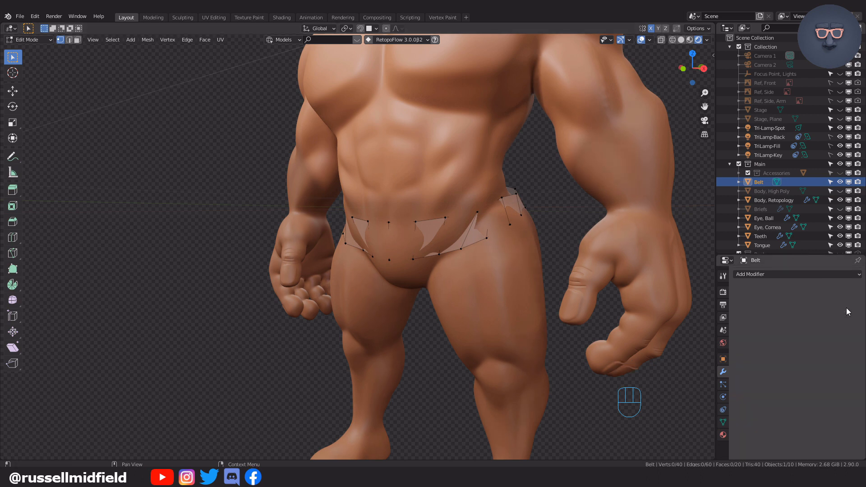
click(820, 273)
click(697, 415)
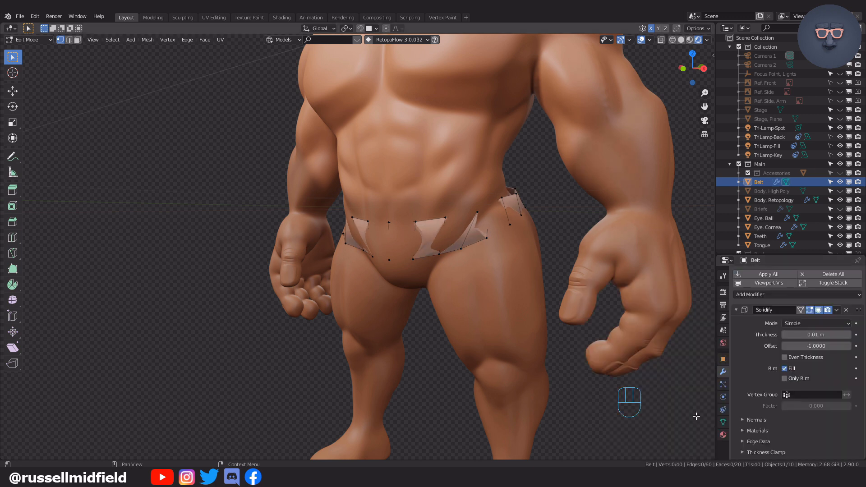
click(791, 294)
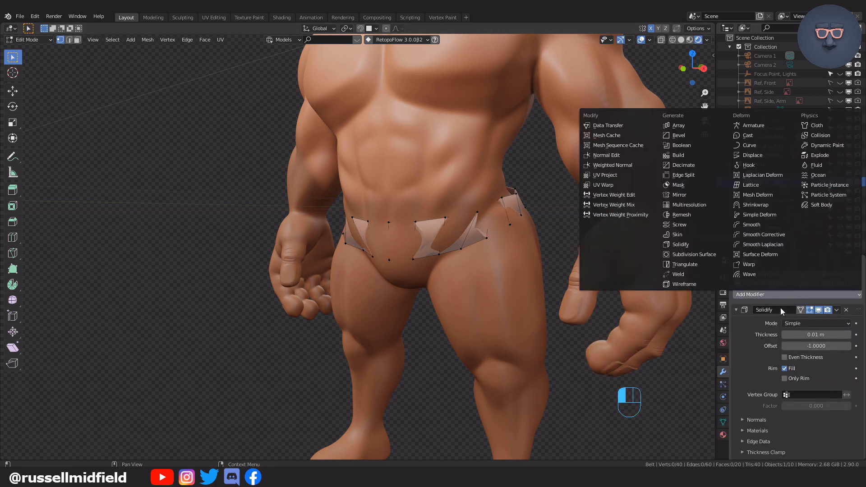
click(711, 256)
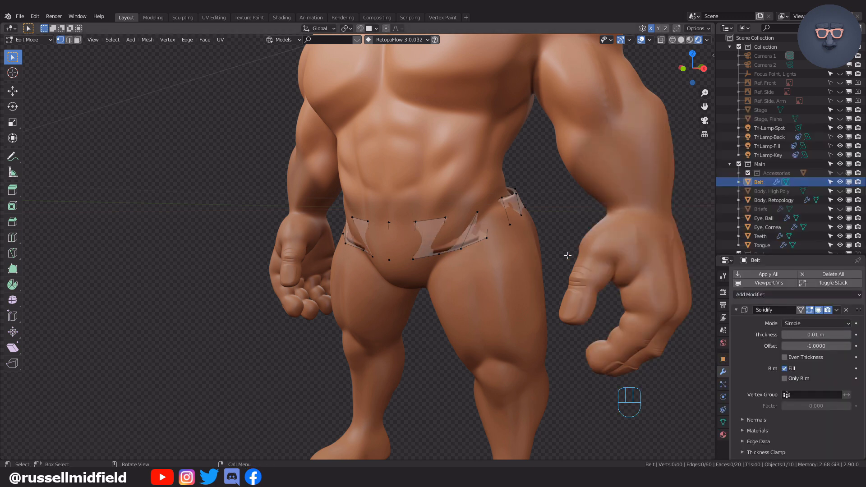
- Scale the entire belt mesh up by about 1.04 so it sits outside the body
scroll(567, 256, up, 4)
middle_drag(569, 254, 582, 256)
key(a)
key(s)
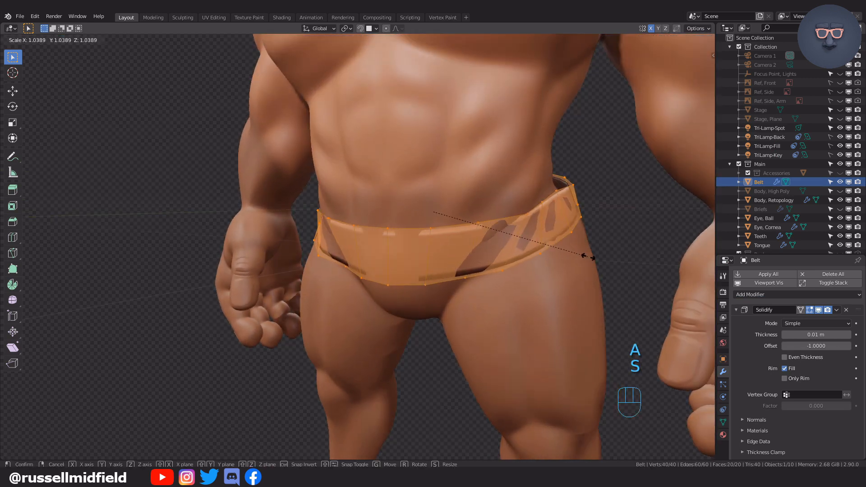
click(590, 257)
mouse_move(590, 257)
middle_down()
mouse_move(605, 246)
mouse_move(579, 252)
middle_up()
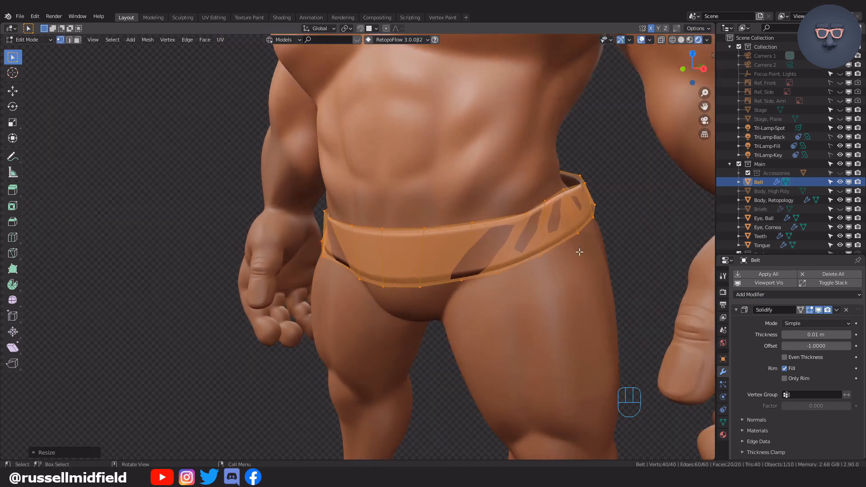
- Remove Material.001 from the belt and assign the existing blue material named Material
click(723, 434)
click(858, 283)
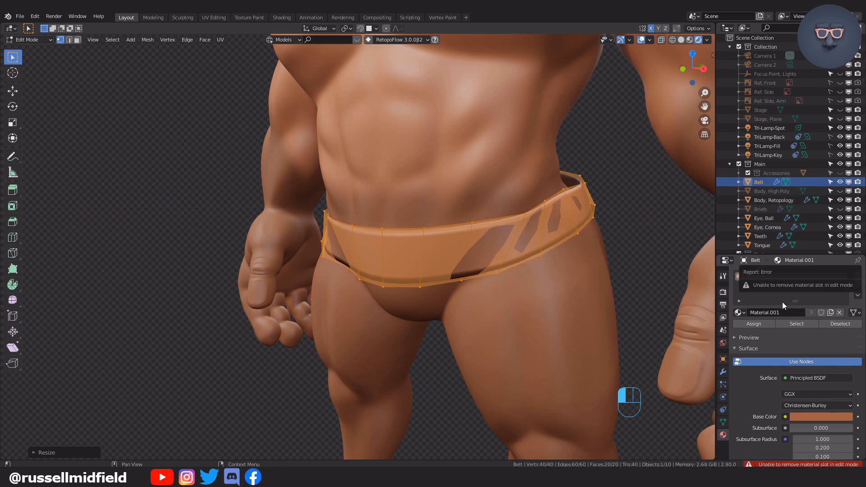
key(Tab)
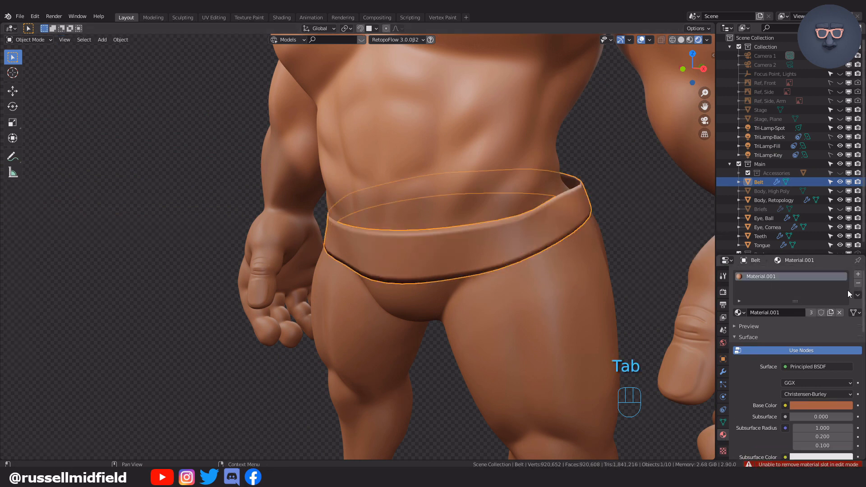
click(858, 284)
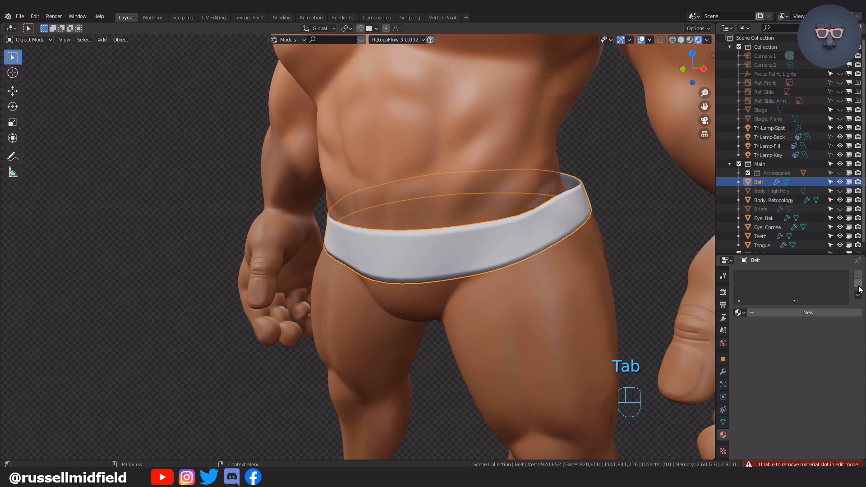
click(739, 312)
click(757, 326)
click(643, 220)
middle_drag(642, 220, 578, 232)
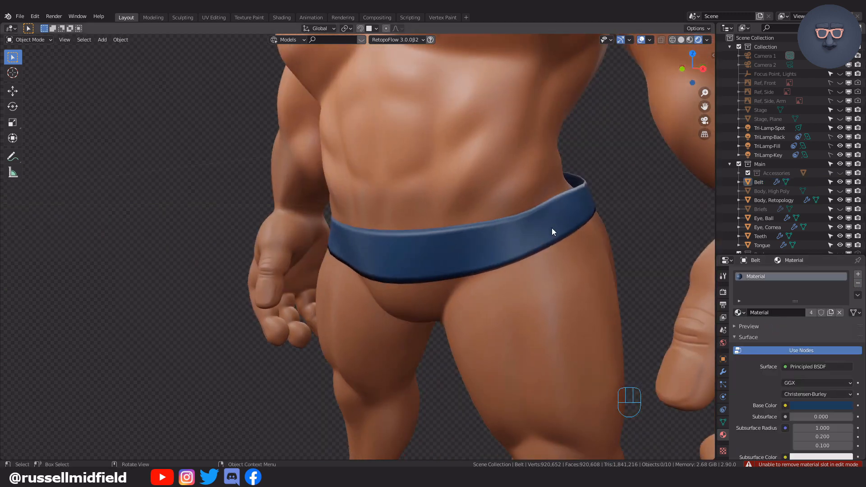
- In Edit Mode, select the belt's upper edge loop and edge-slide it slightly to adjust its height
click(566, 218)
key(Tab)
click(510, 218)
shift+middle_drag(504, 220, 505, 241)
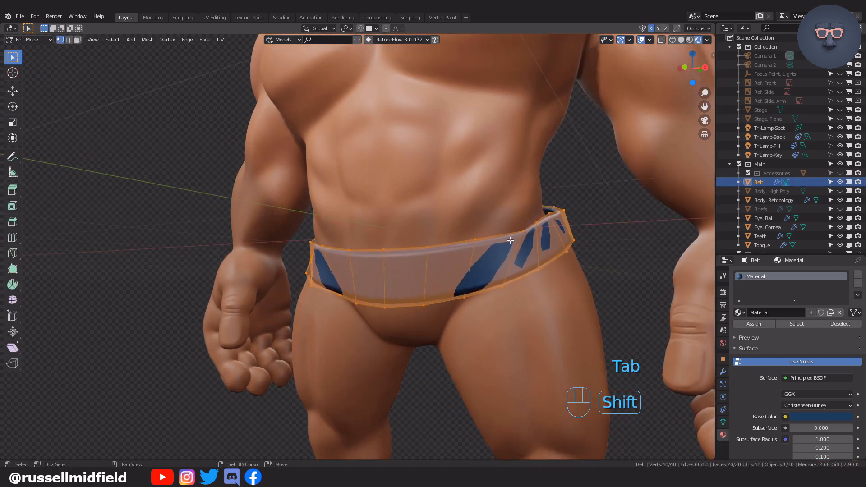
scroll(505, 241, up, 1)
alt+click(523, 240)
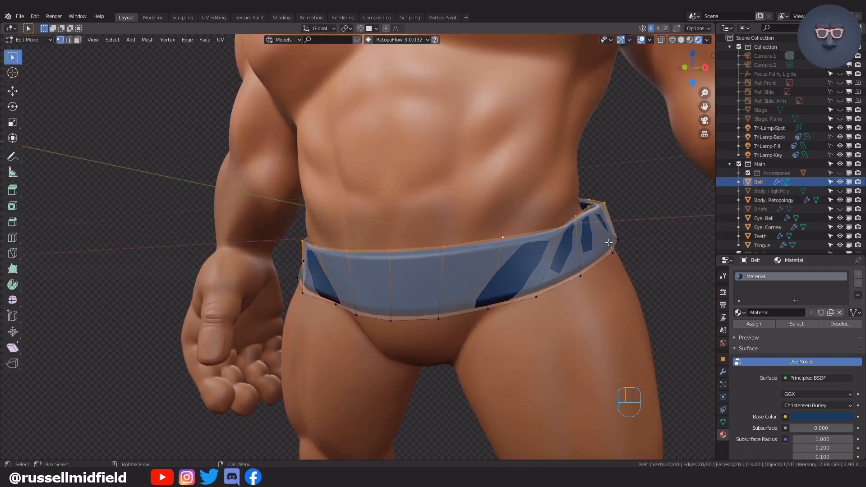
key(g)
key(g)
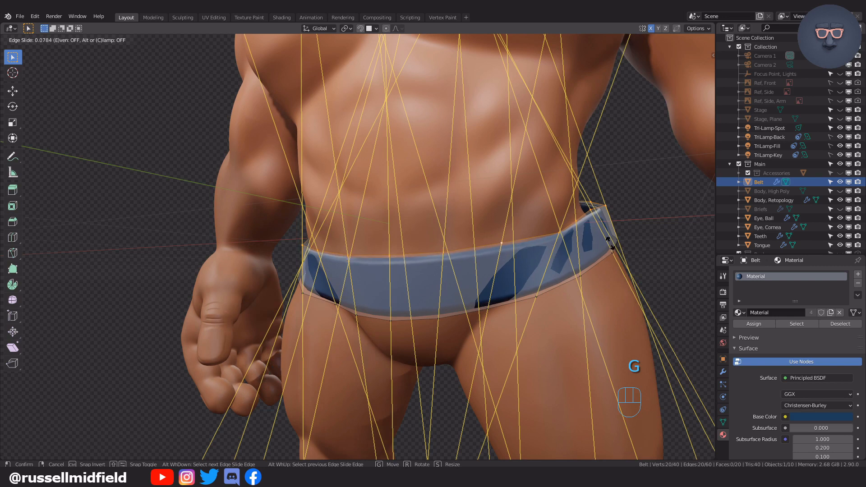
click(608, 231)
- Turn on X-ray and smooth the vertices of the belt's upper edge loop
middle_drag(607, 231, 561, 236)
key(alt+z)
key(a)
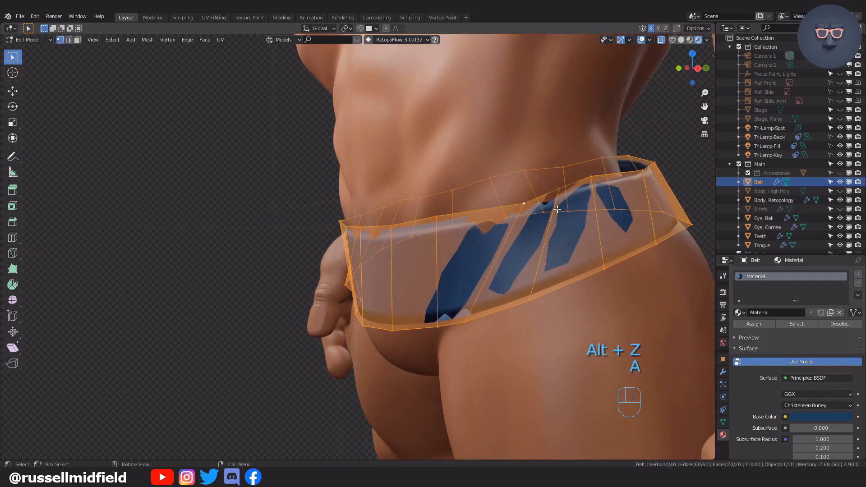
alt+click(507, 206)
click(493, 349)
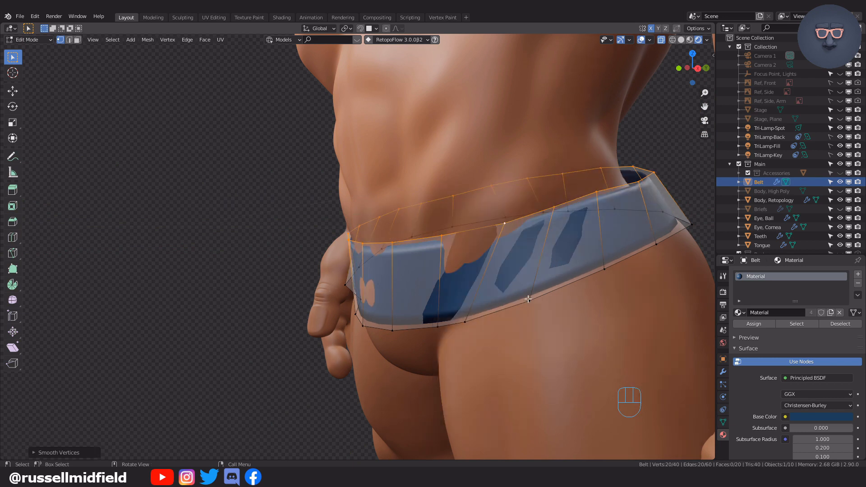
- Vertex-slide individual points on the belt's front and side to even out the spacing of its vertical edges
middle_drag(498, 244, 510, 243)
click(510, 225)
key(g)
key(g)
key(g)
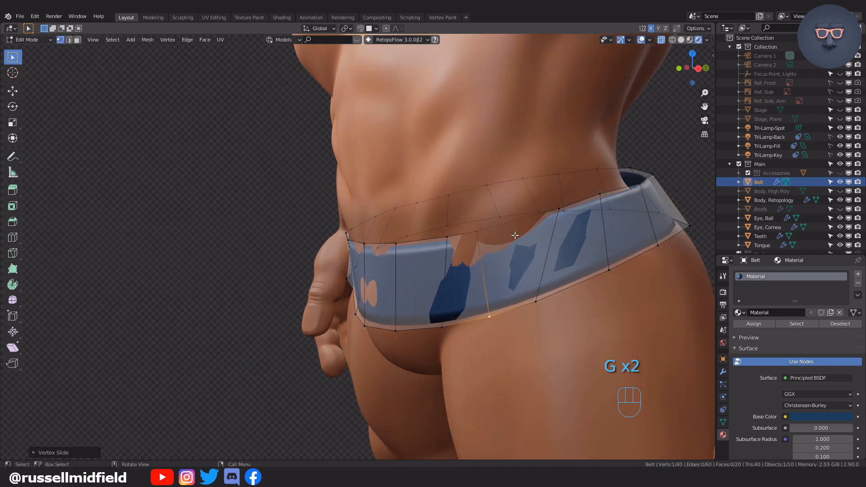
key(g)
middle_drag(625, 205, 588, 198)
click(549, 283)
key(g)
key(g)
click(564, 280)
- Vertex-slide upper and lower points around the hip toward the rear of the belt to space its segments evenly
middle_drag(609, 280, 378, 270)
click(286, 287)
key(g)
key(g)
click(314, 282)
click(317, 196)
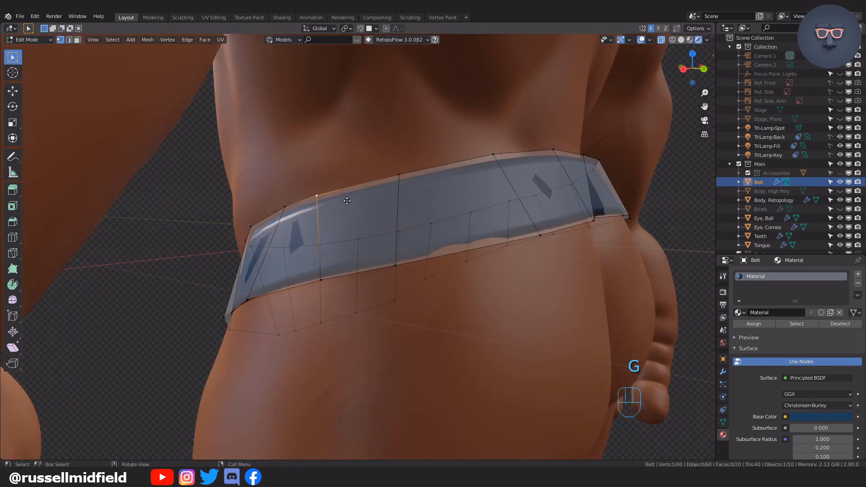
key(g)
key(g)
middle_drag(343, 194, 401, 256)
click(406, 240)
key(g)
key(g)
click(405, 339)
key(g)
key(g)
- Vertex-slide the upper and lower points across the back of the belt to even out its segments
middle_drag(456, 321, 316, 253)
click(302, 227)
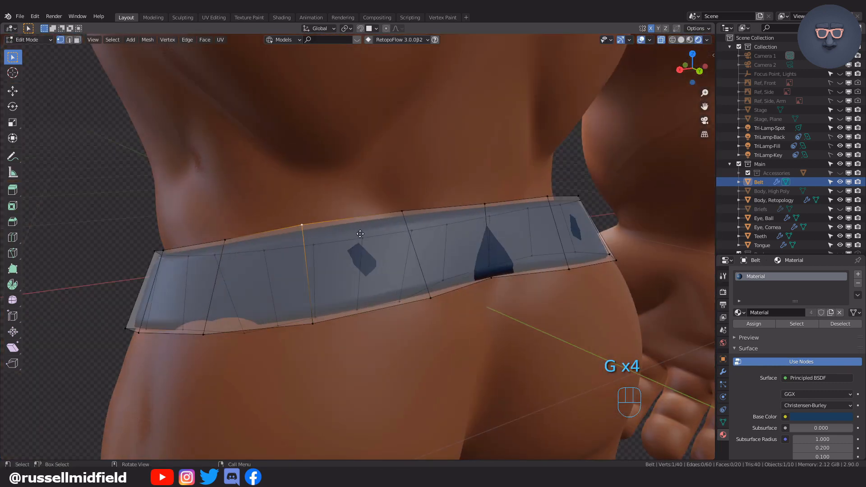
key(g)
key(g)
middle_drag(384, 235, 324, 271)
click(318, 273)
key(g)
key(g)
click(411, 339)
- Vertex-slide the remaining uneven points around to the front of the belt to finish evening its segments
middle_drag(559, 333, 400, 315)
key(g)
middle_click(619, 325)
click(629, 328)
middle_drag(485, 311, 454, 309)
middle_drag(501, 242, 541, 238)
click(516, 233)
key(g)
key(g)
click(576, 304)
middle_drag(576, 304, 566, 284)
- Set the Solidify modifier's thickness to -0.08 m so the belt thickens outward
click(723, 372)
text(-0.1)
key(Return)
text(-0.08)
key(Return)
middle_drag(641, 297, 621, 285)
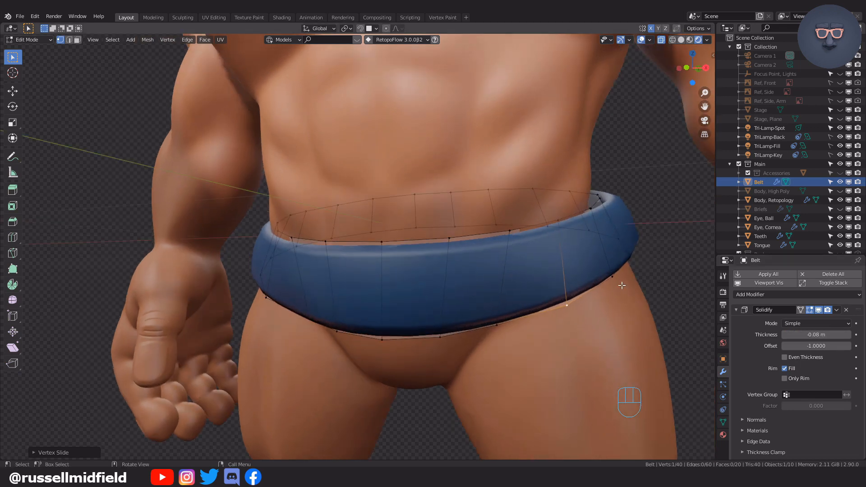
- Edge-slide the belt's upper edge loop upward to widen the belt and rescale its edges to fit the waist
key(s)
key(c)
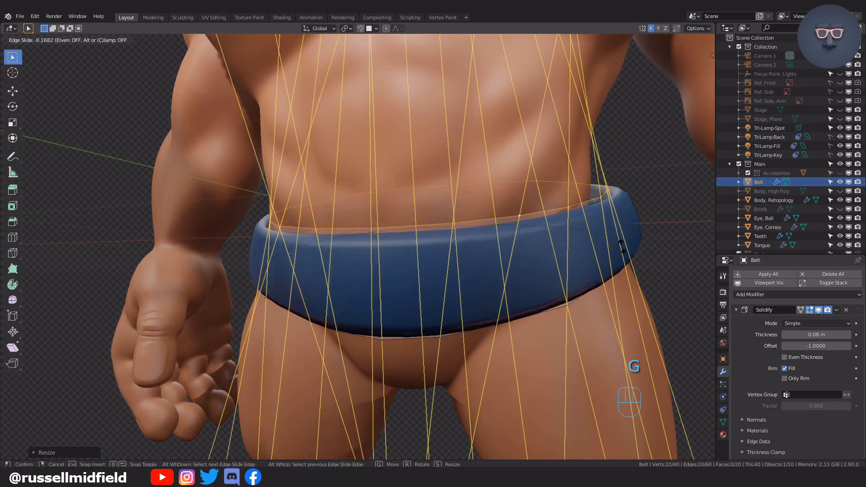
click(630, 217)
key(s)
click(637, 222)
middle_drag(638, 222, 591, 264)
key(s)
click(641, 246)
key(s)
click(578, 246)
- Move individual vertices along the belt's upper front edge to fit it against the abdomen
shift+middle_drag(591, 264, 519, 266)
middle_drag(518, 266, 510, 249)
click(491, 201)
key(g)
click(550, 226)
key(g)
click(541, 199)
key(g)
middle_drag(540, 192, 521, 190)
- Enable snapping and reposition upper-edge vertices at the belt's side against the body
click(584, 193)
key(shift+Tab)
key(g)
key(g)
middle_drag(451, 208, 362, 254)
click(478, 219)
key(g)
click(470, 228)
- Move the lower and upper edge vertices at the side of the hip with snapping to fit the body
key(KP_1)
shift+click(394, 208)
middle_drag(450, 251, 362, 242)
key(g)
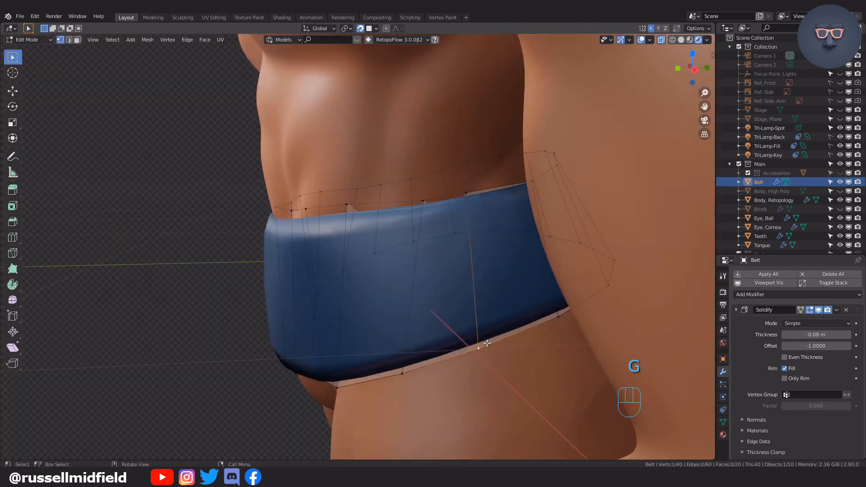
click(490, 344)
click(406, 203)
key(g)
click(430, 199)
key(g)
click(434, 202)
click(481, 200)
- Move upper and lower vertices around the rear hip and back of the belt to follow the body surface
middle_drag(480, 200, 381, 217)
click(336, 222)
key(g)
click(348, 219)
click(327, 380)
key(g)
middle_drag(368, 347, 340, 339)
key(g)
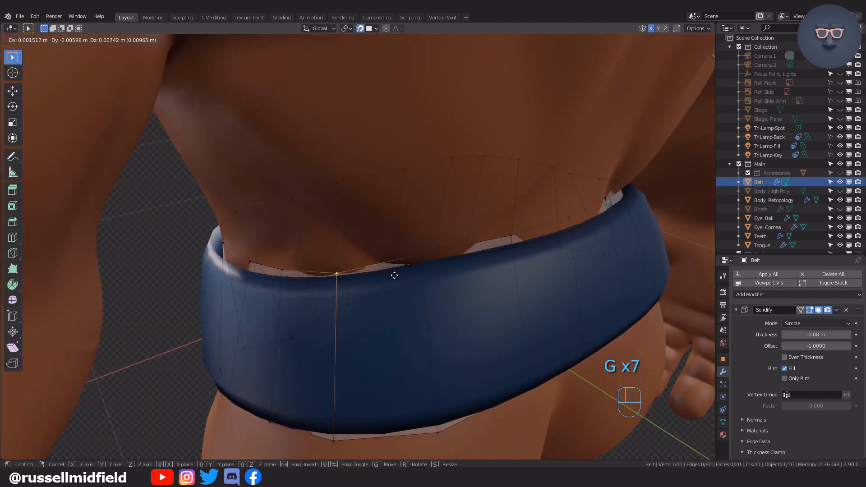
click(394, 274)
key(g)
click(452, 259)
- Adjust the remaining upper-edge vertices at the belt's back with snapping and return to Object Mode
middle_drag(465, 253, 388, 236)
key(g)
click(453, 238)
click(406, 238)
key(g)
middle_drag(453, 239, 547, 219)
click(470, 237)
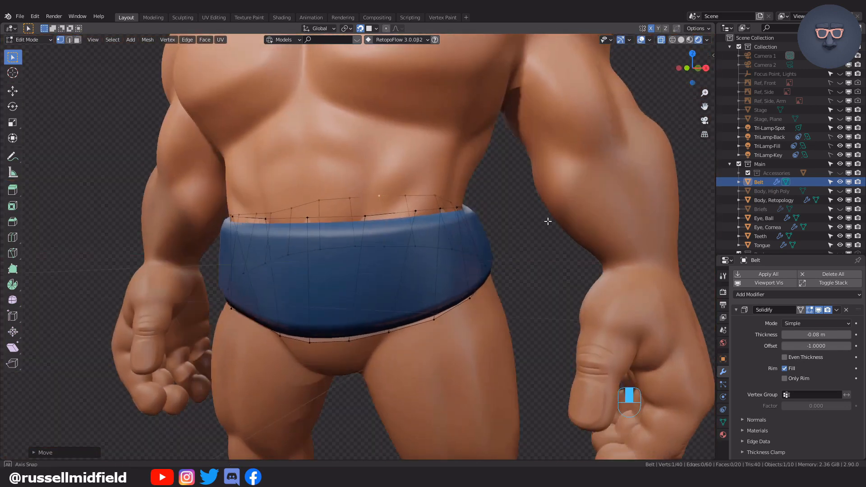
key(Tab)
middle_drag(510, 176, 402, 261)
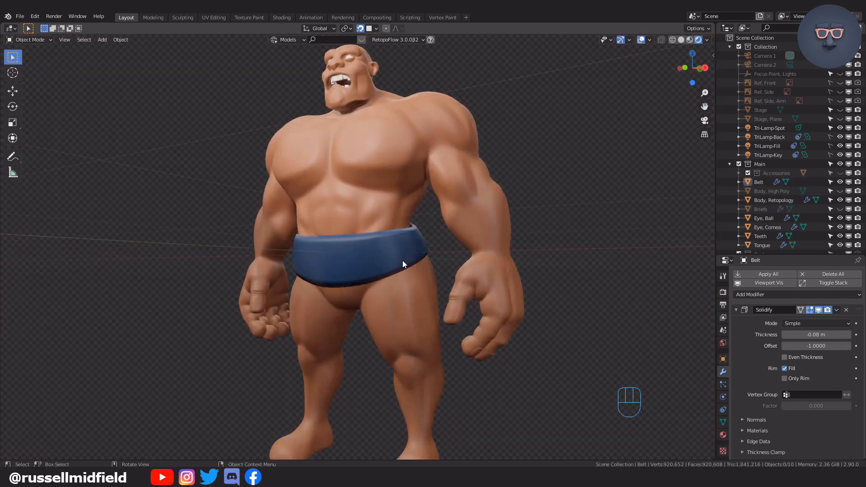
- Add two horizontal edge loops around the belt mesh and return to Object Mode
click(400, 261)
scroll(379, 262, up, 6)
key(Tab)
key(ctrl+r)
click(380, 229)
click(378, 224)
key(ctrl+z)
key(alt+z)
key(ctrl+r)
key(Tab)
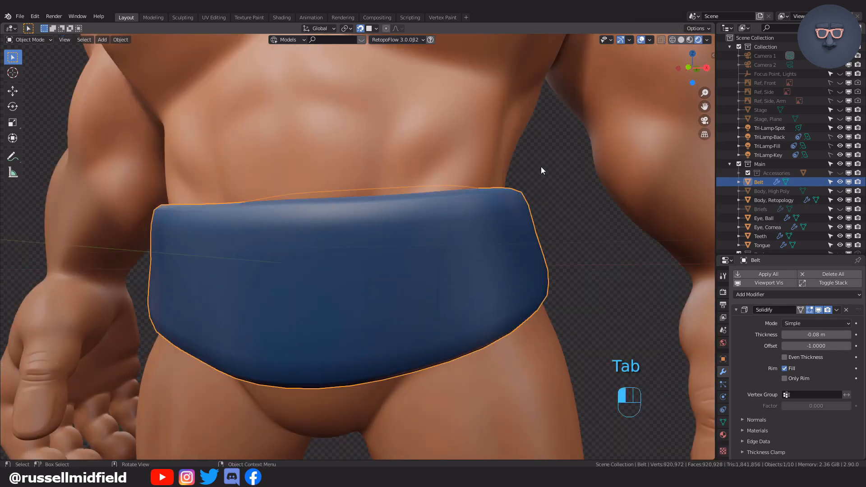
scroll(582, 217, down, 8)
middle_drag(623, 264, 535, 292)
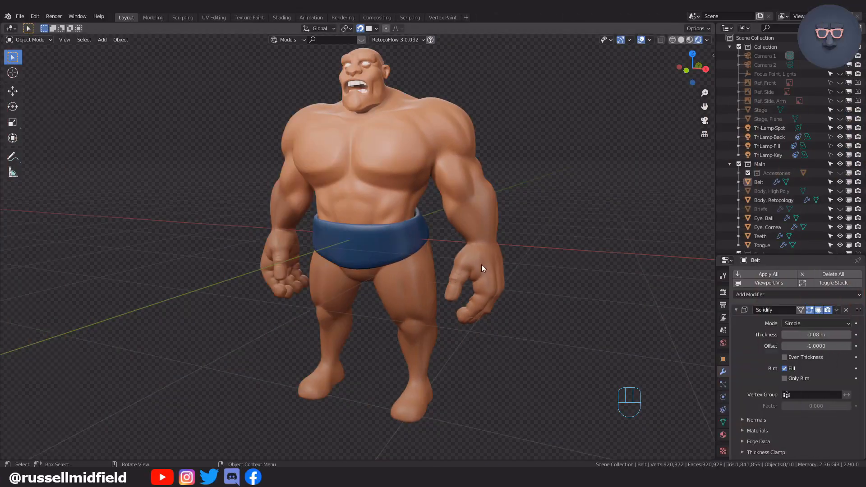
- Select the block of twelve faces at the front centre of the belt in Edit Mode with X-ray enabled
middle_drag(483, 265, 478, 262)
click(397, 254)
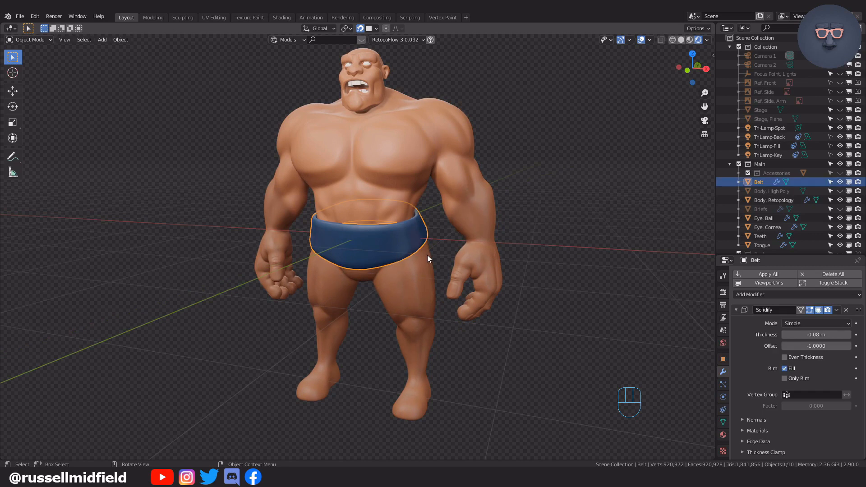
scroll(442, 259, up, 6)
key(Tab)
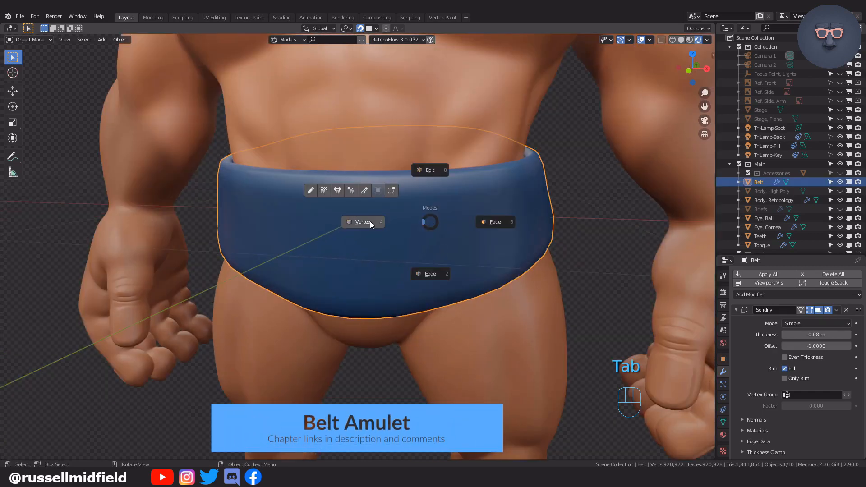
middle_drag(391, 231, 386, 216)
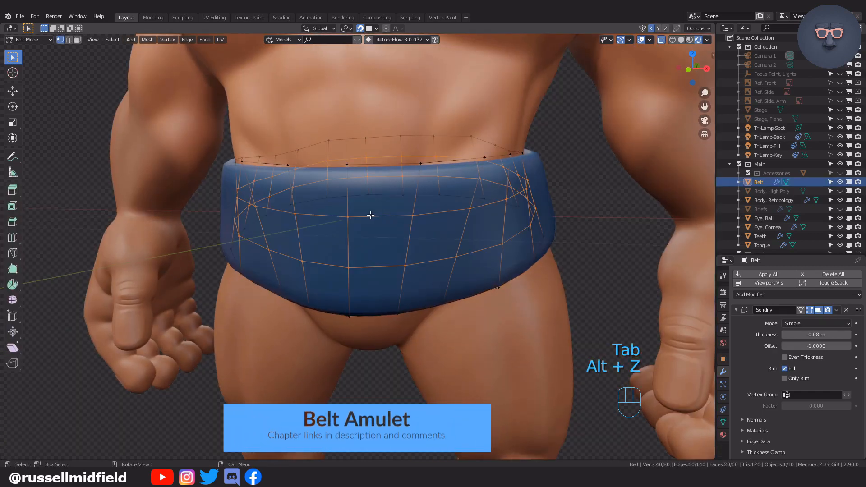
click(427, 212)
middle_drag(303, 197, 332, 195)
click(273, 191)
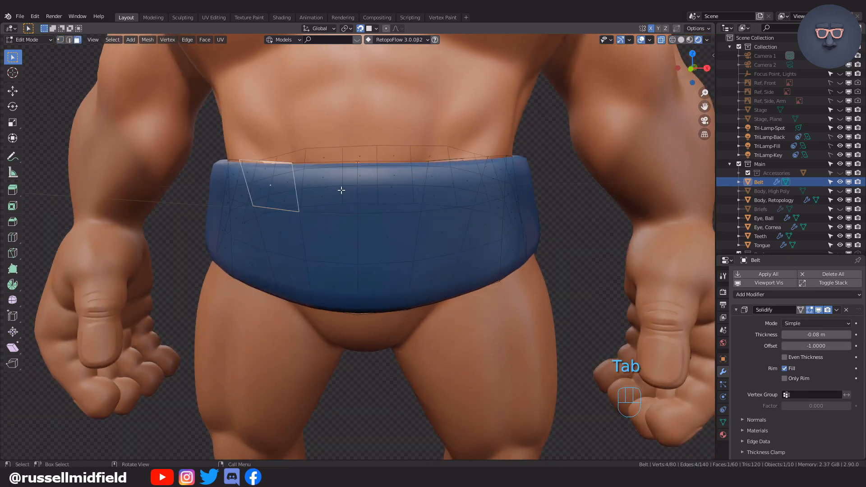
key(ctrl+z)
middle_drag(442, 193, 403, 205)
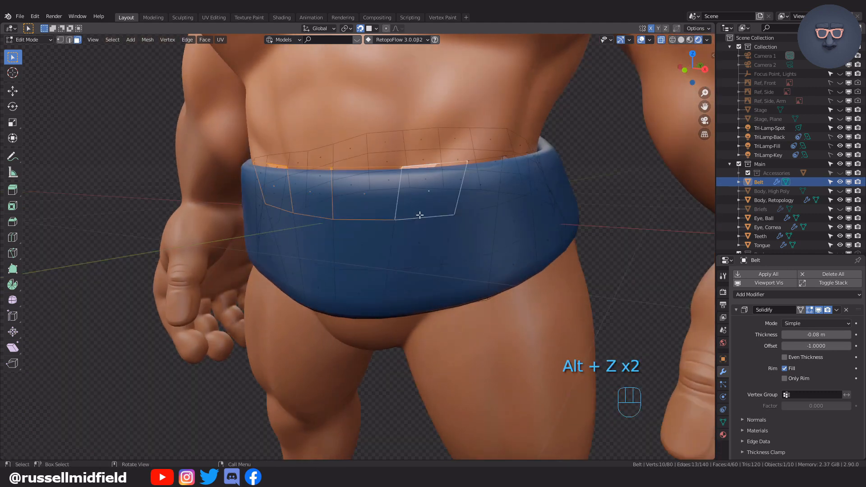
middle_drag(420, 215, 433, 233)
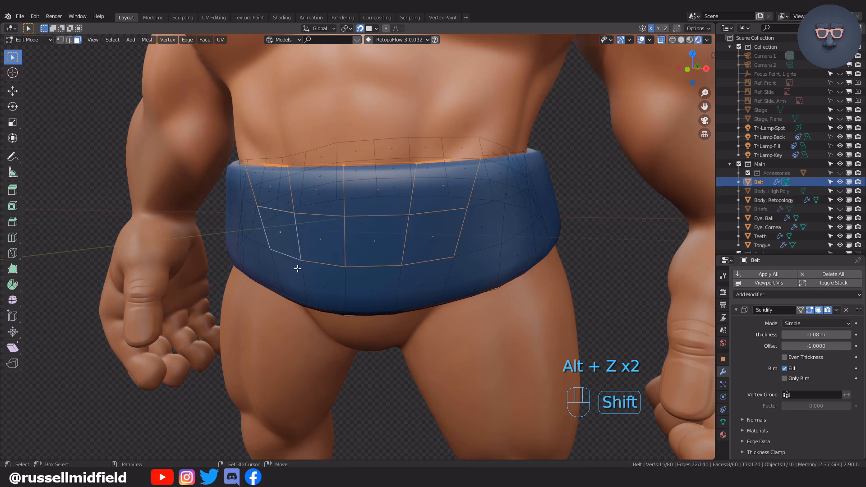
shift+click(416, 283)
middle_drag(416, 283, 431, 245)
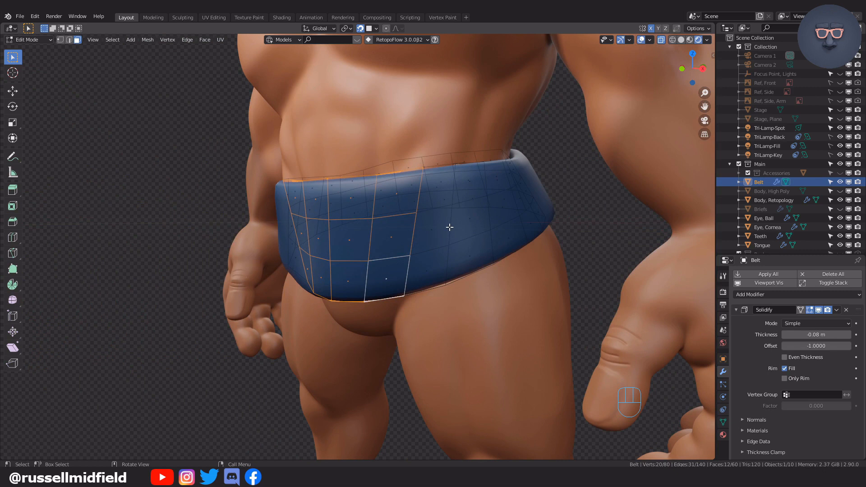
scroll(450, 231, up, 2)
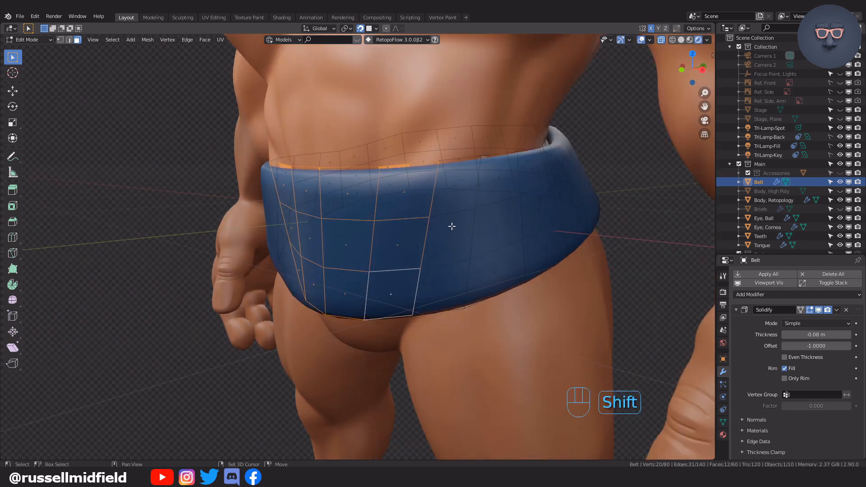
key(shift+d)
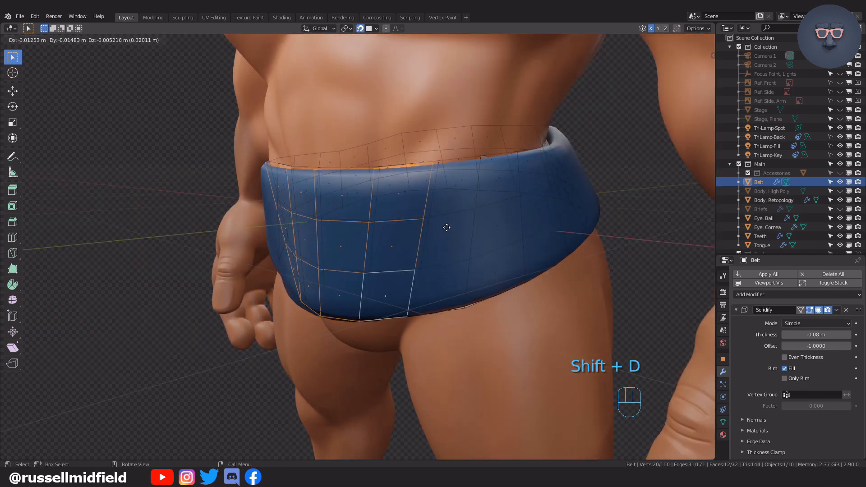
key(y)
click(439, 229)
mouse_move(433, 236)
middle_down()
mouse_move(407, 256)
mouse_move(421, 257)
mouse_move(440, 235)
middle_up()
key(ctrl+z)
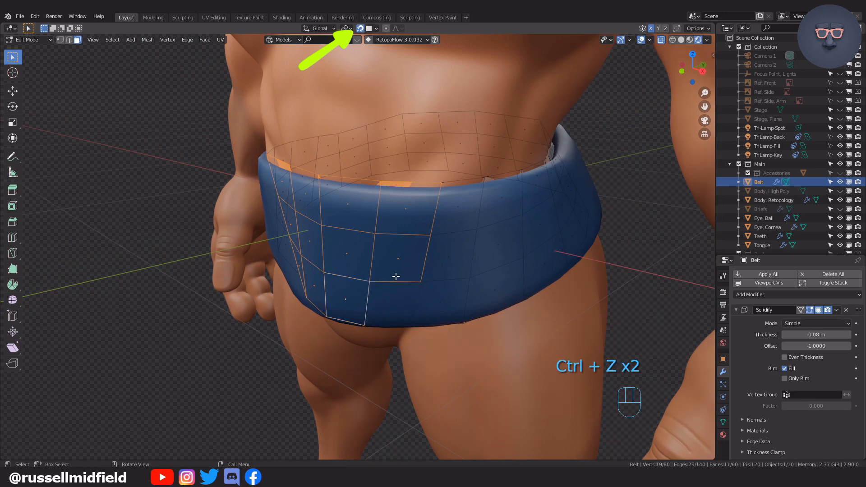
- Disable snapping, duplicate the selected front faces and move the copy forward about 0.08 m along the Y axis
click(360, 28)
middle_drag(458, 194, 445, 197)
key(shift+d)
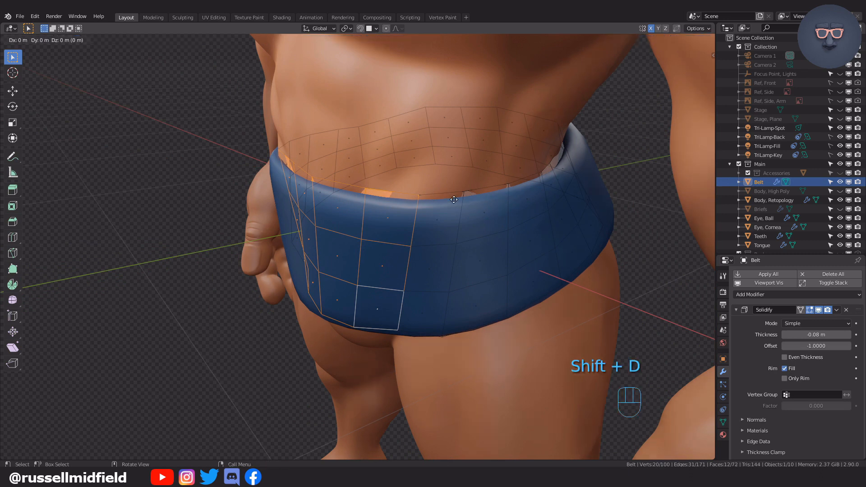
key(y)
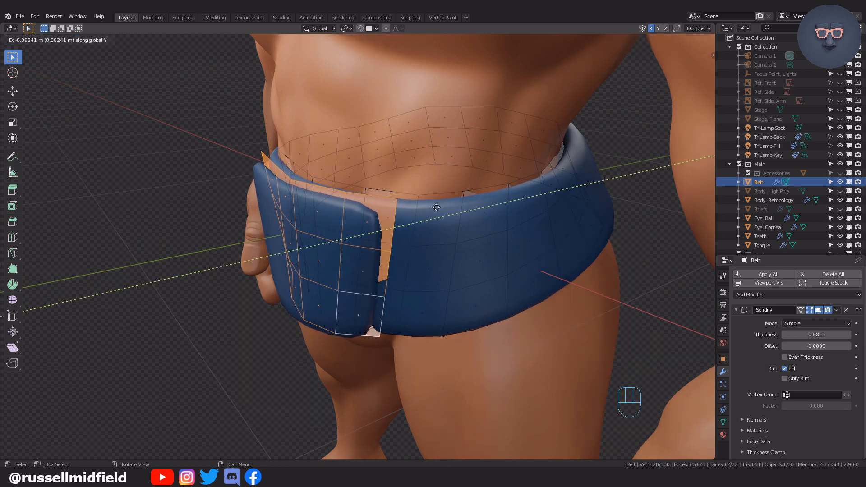
click(437, 207)
key(KP_1)
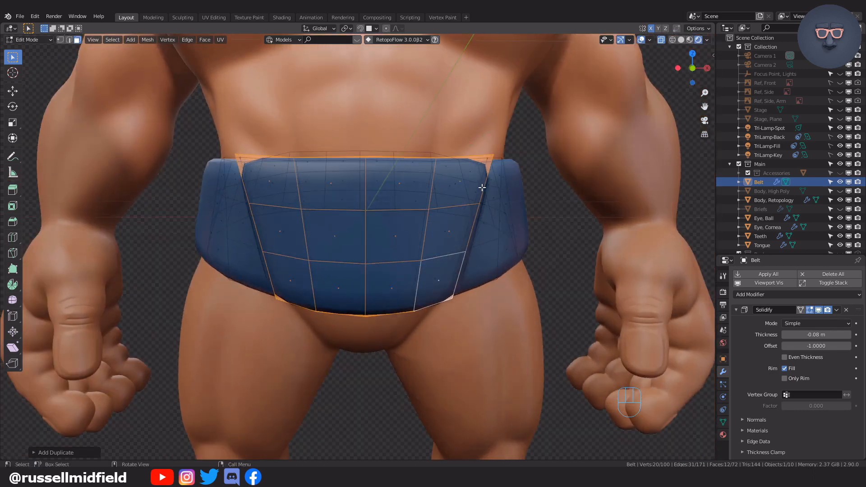
- Slide the upper edge row of the duplicated front panel upward so it extends above the belt
middle_drag(482, 187, 458, 198)
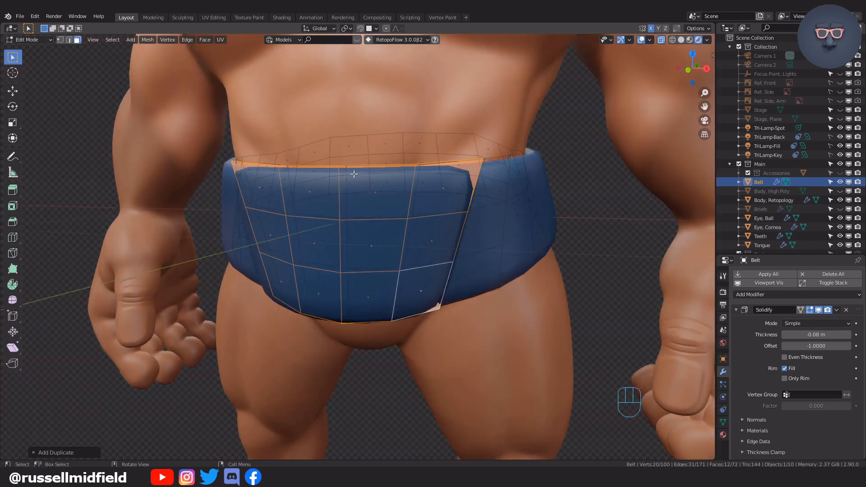
click(309, 176)
middle_drag(299, 180, 282, 194)
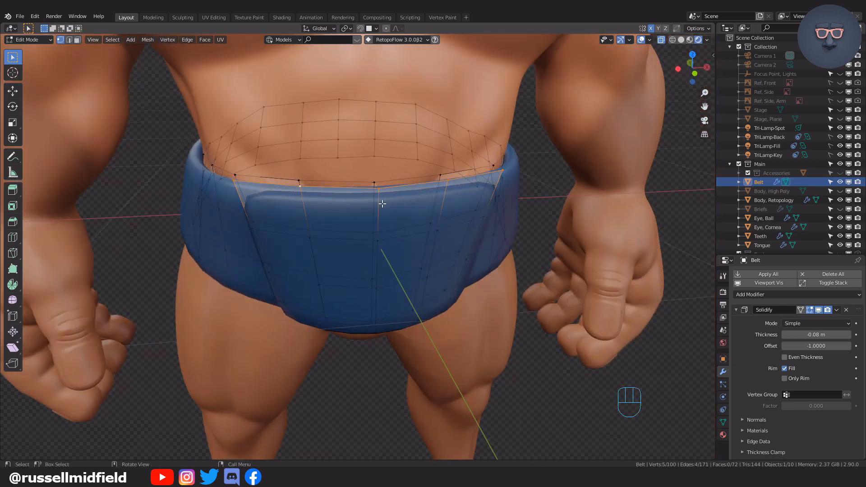
key(KP_1)
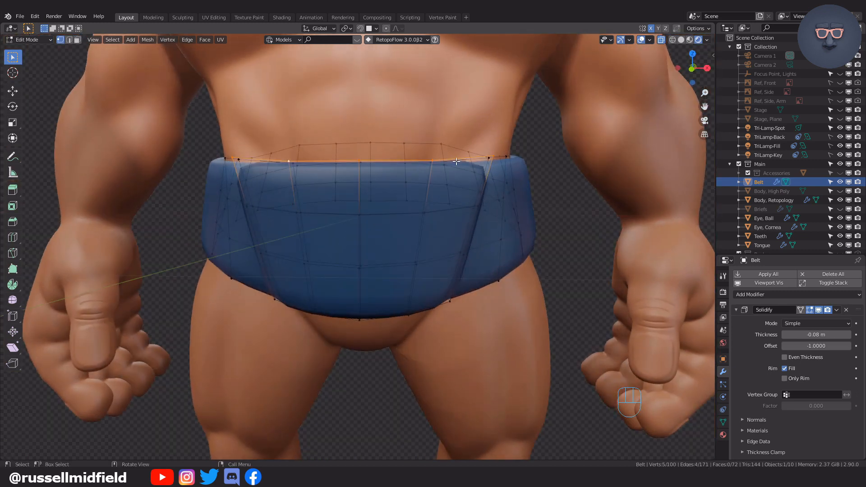
key(g)
key(g)
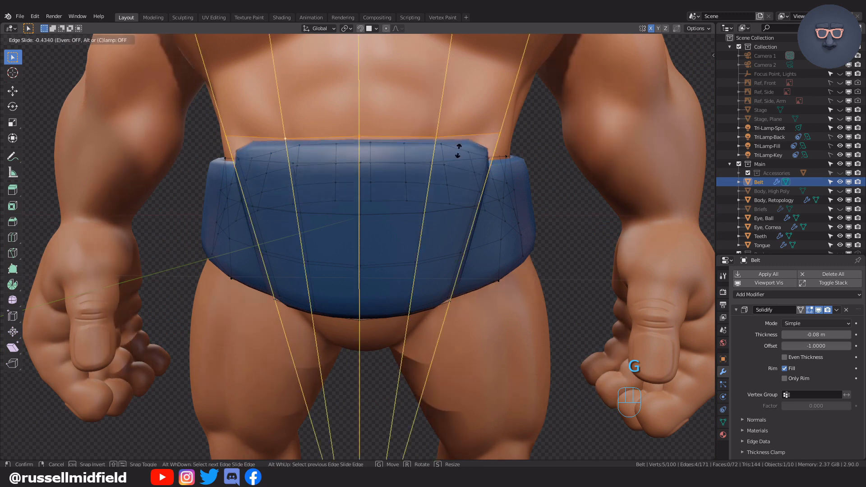
click(459, 140)
- Slide the front panel's upper corner vertices and their neighbouring vertices inward to narrow the upper edge
click(244, 120)
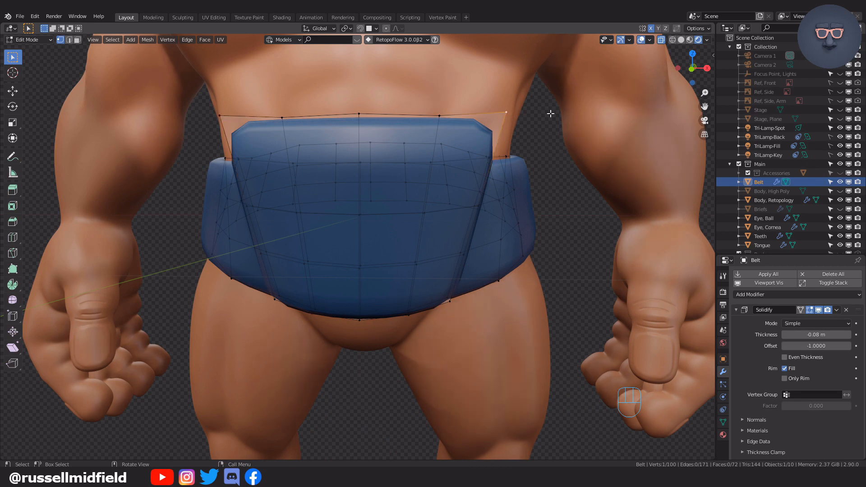
key(g)
key(g)
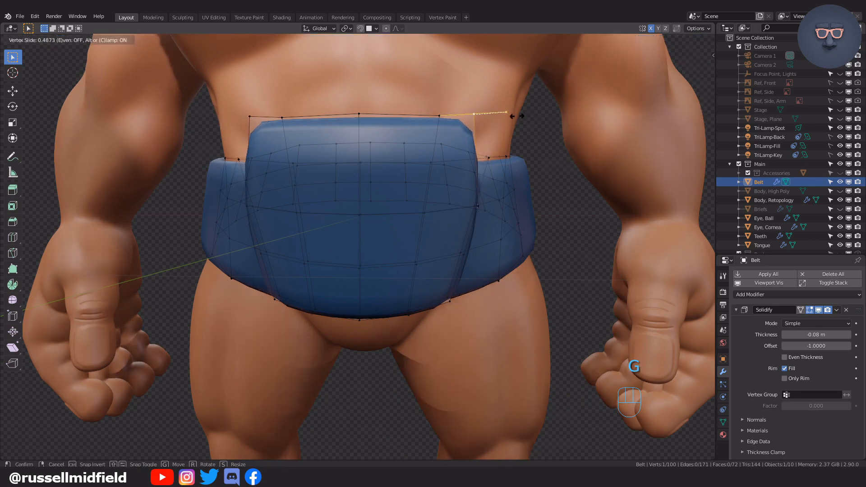
click(509, 115)
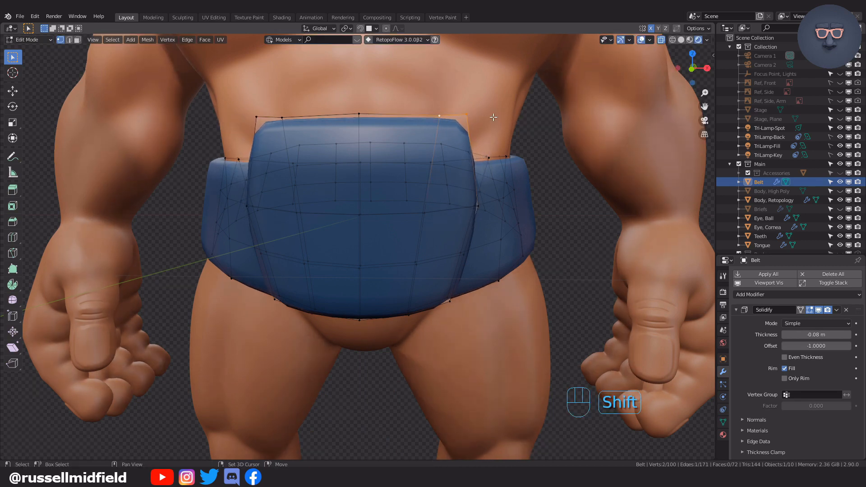
key(g)
key(g)
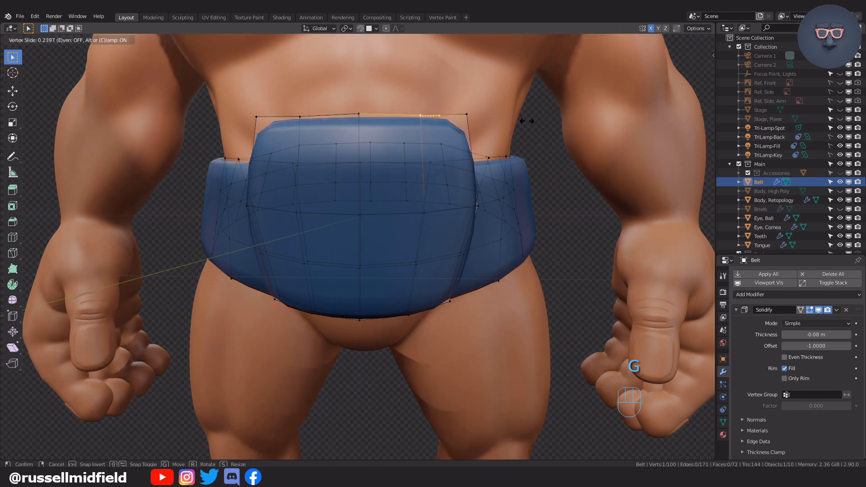
click(516, 121)
- Slide the front panel's lower edge row downward below the belt and return to Object Mode
middle_drag(488, 126, 479, 259)
scroll(473, 212, up, 3)
scroll(421, 275, up, 2)
key(g)
key(g)
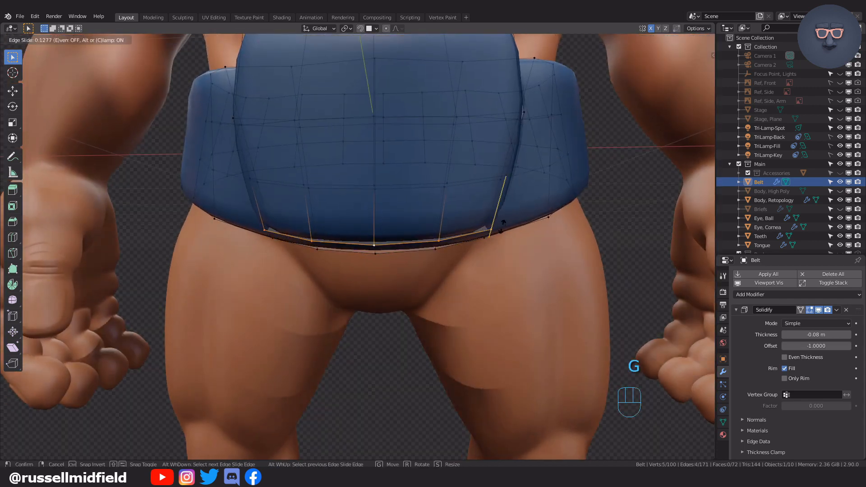
click(500, 263)
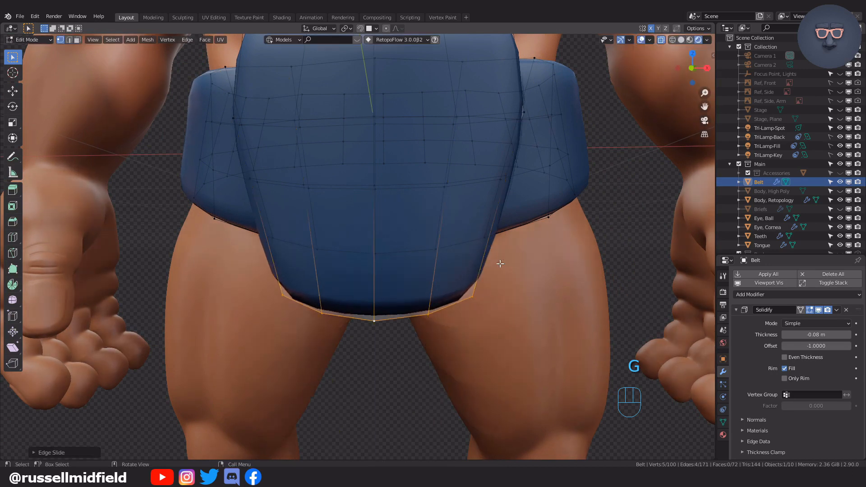
key(Tab)
- Add a mesh circle with 16 vertices, aligned to the front view
key(alt+a)
key(KP_1)
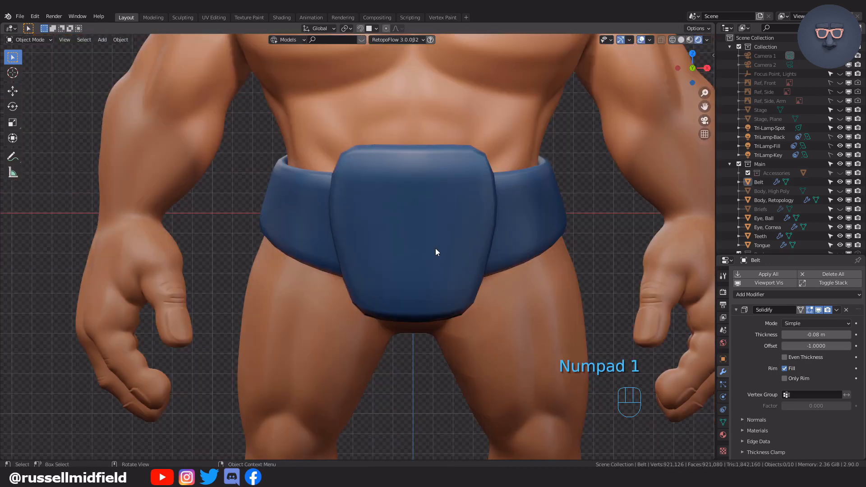
key(shift+a)
mouse_move(435, 249)
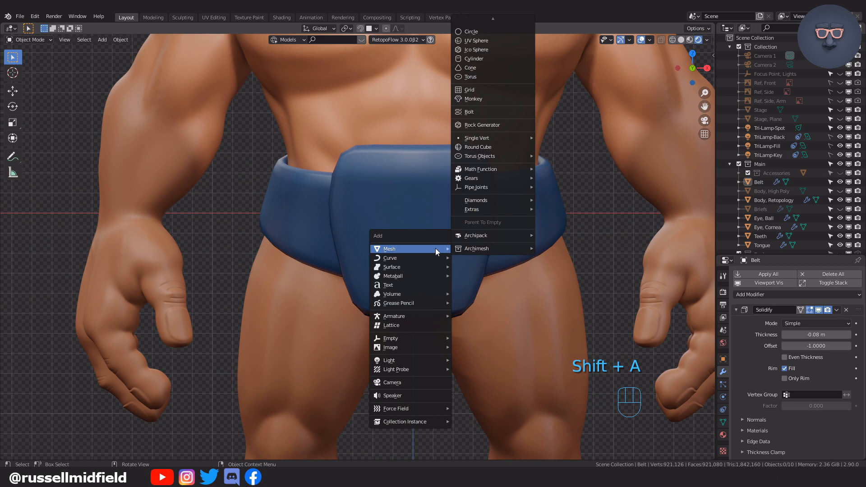
click(471, 32)
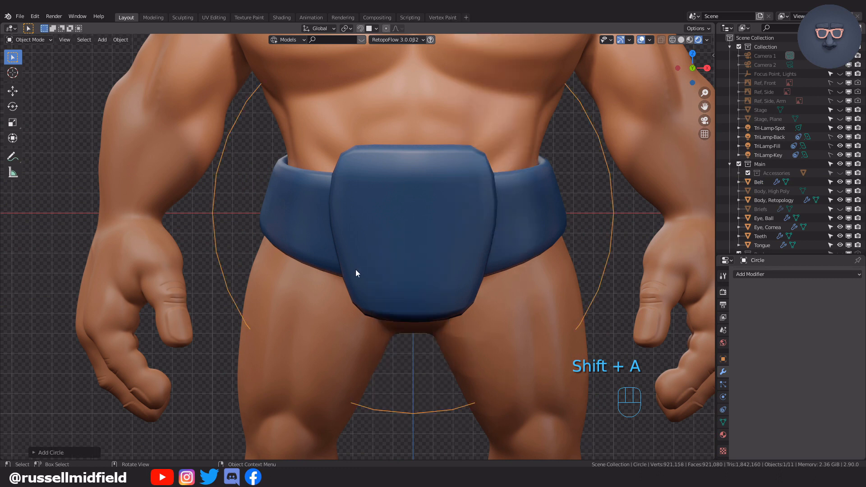
click(34, 453)
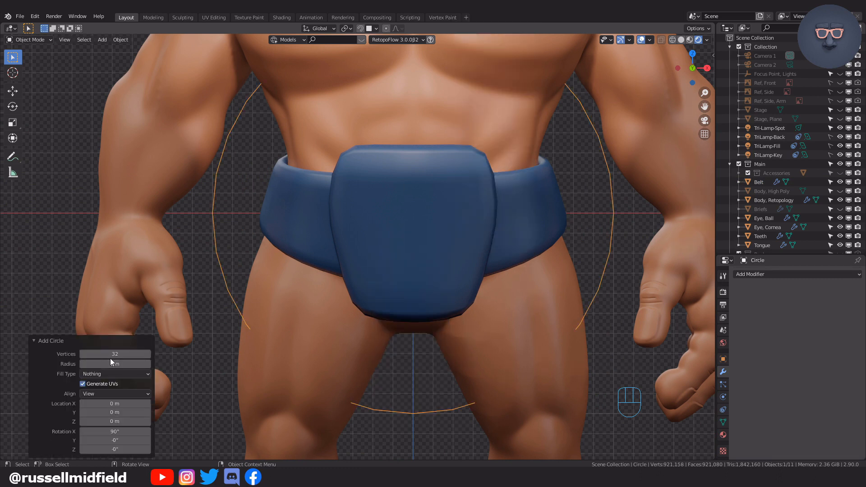
key(Return)
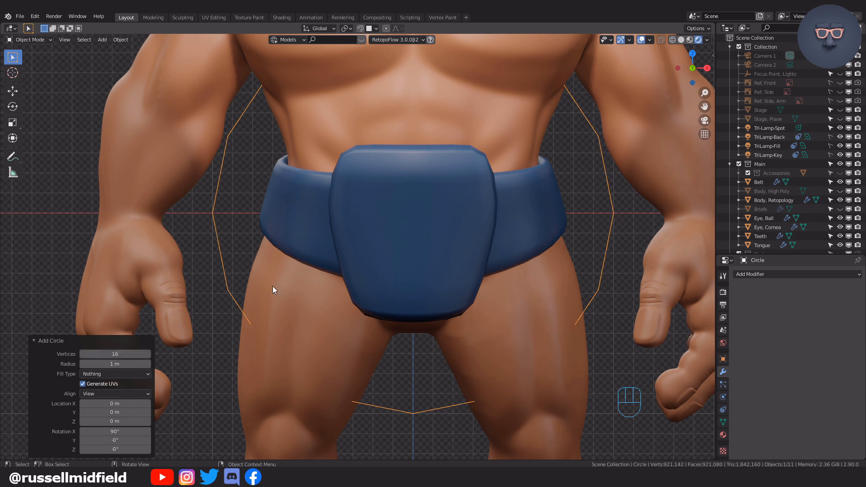
- Scale the circle down to about the front panel's width and move it forward about 0.75 m along Y
key(s)
click(468, 219)
middle_drag(467, 219, 509, 232)
key(g)
click(421, 253)
key(KP_1)
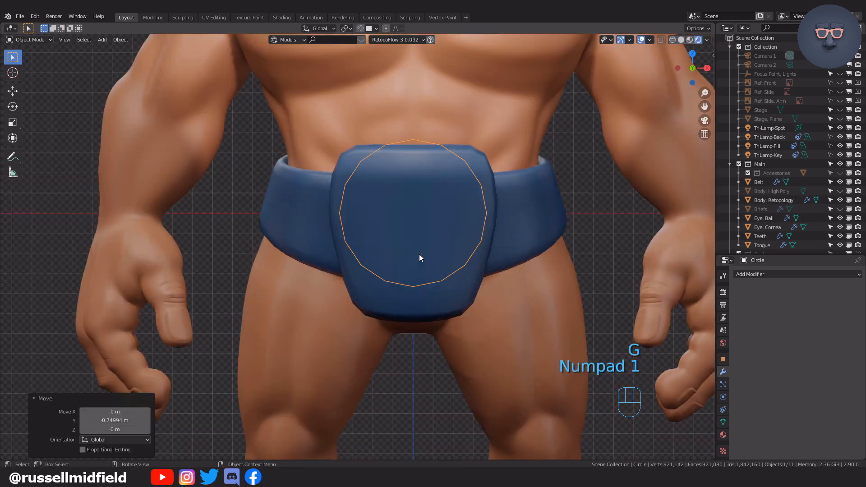
- Lower the circle about 0.08 m along Z and scale it to about 0.917 to fit within the front panel
key(g)
key(z)
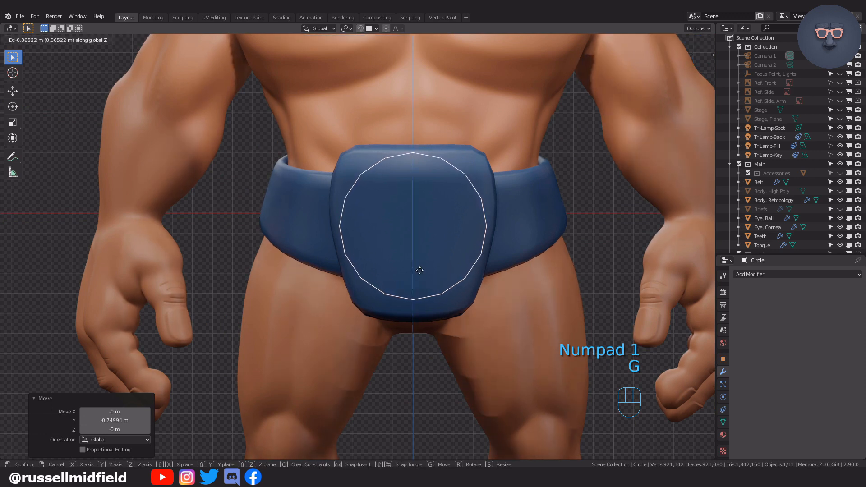
click(420, 275)
key(s)
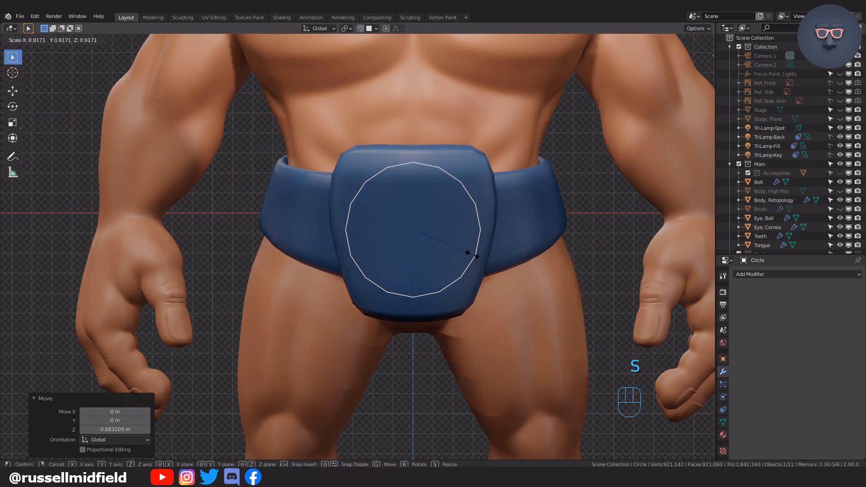
click(477, 256)
- Move the circle back along Y to sit just in front of the belt panel and enter Edit Mode
middle_drag(470, 261, 361, 285)
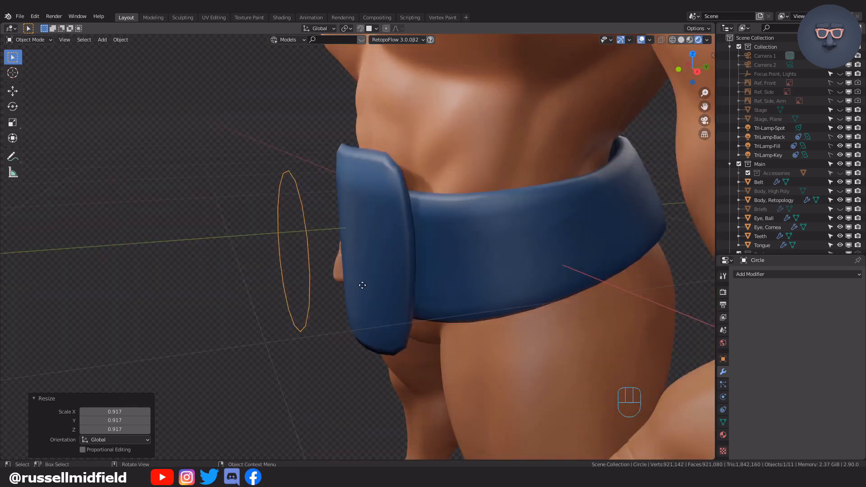
key(g)
key(y)
click(413, 280)
shift+middle_drag(414, 281, 454, 244)
key(Tab)
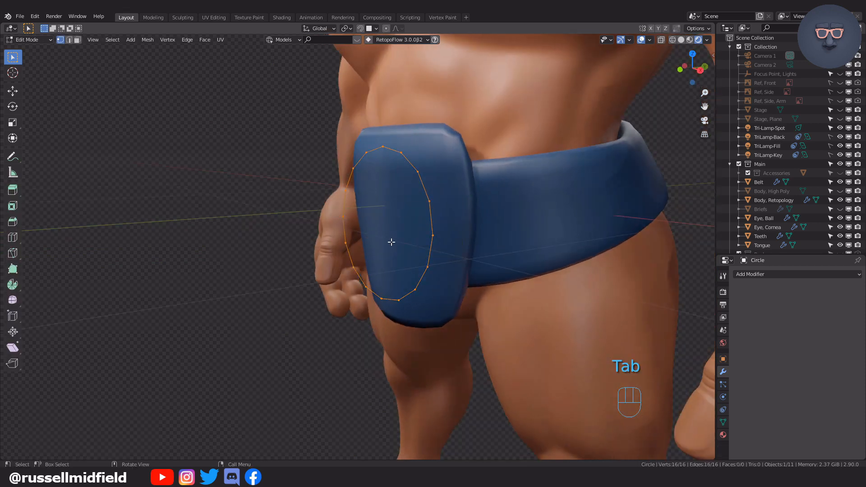
- Fill the circle with a face and extrude it outward about 0.118 m to form a disc
scroll(391, 242, up, 3)
key(f)
shift+middle_drag(515, 198, 506, 248)
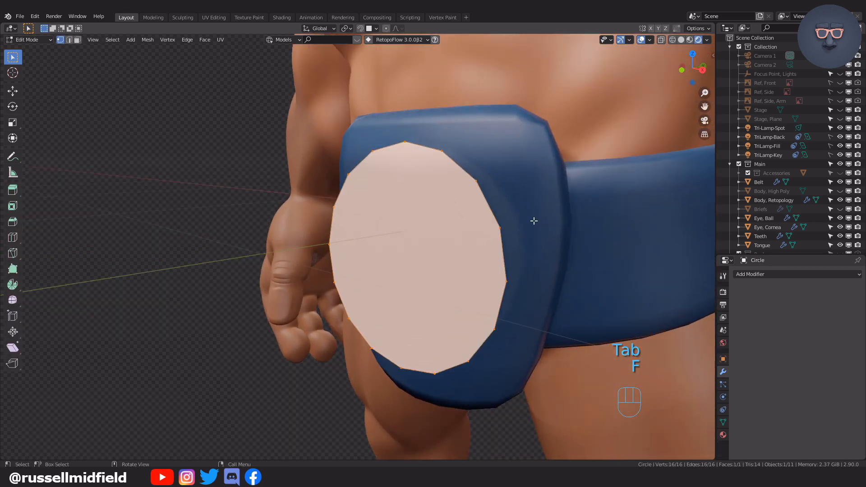
middle_drag(534, 221, 520, 221)
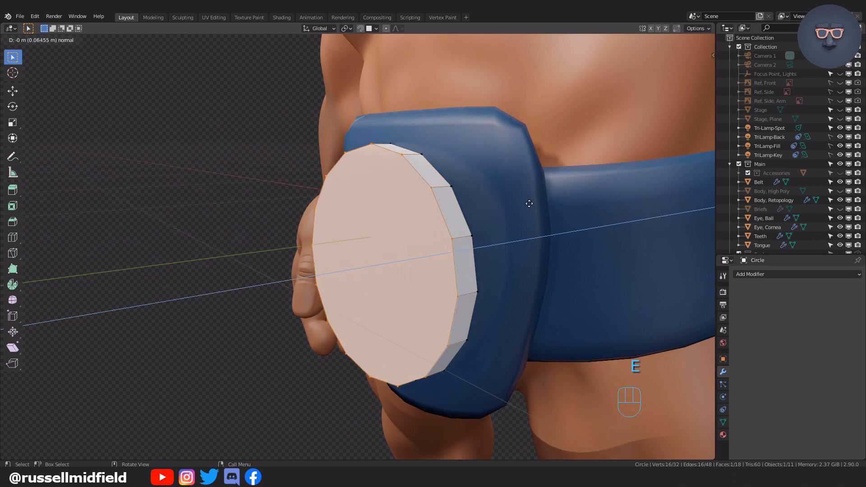
click(515, 211)
middle_drag(516, 211, 549, 211)
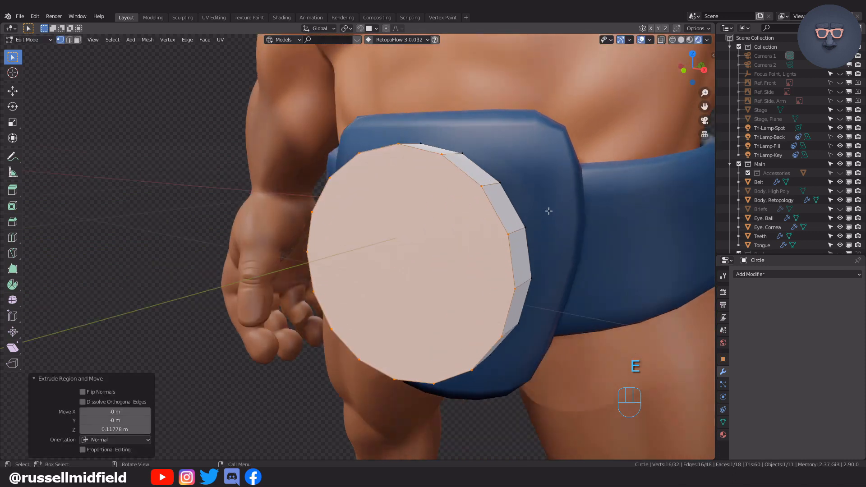
- Inset the disc's front face to leave a flat rim, then extrude it back into a recess with its floor scaled to 0.837
key(e)
key(s)
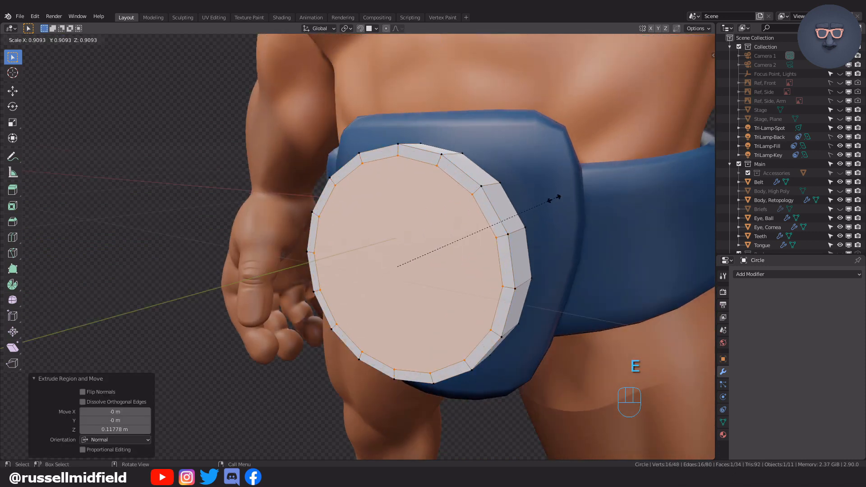
click(512, 209)
middle_drag(514, 213, 553, 195)
key(e)
click(531, 216)
key(s)
click(582, 204)
- Inset the recess floor to a scale of 0.72 and extrude a central boss forward, tapering its face to 0.851
key(e)
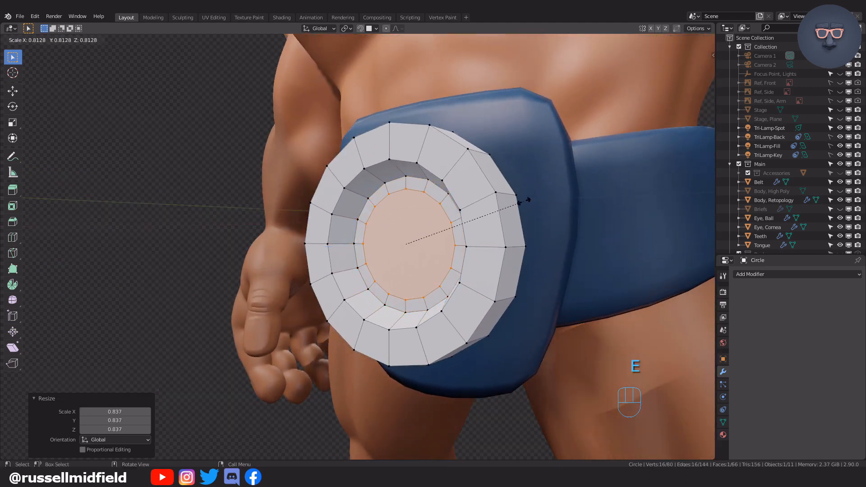
click(506, 197)
key(e)
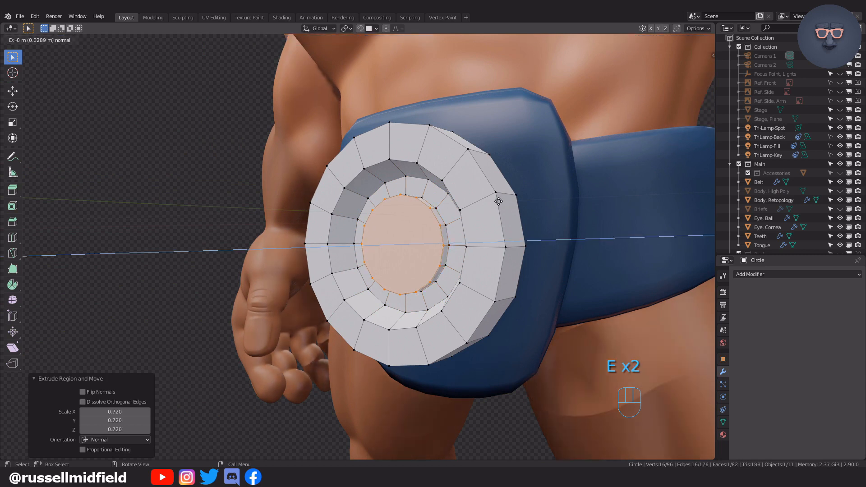
click(489, 202)
mouse_move(489, 201)
middle_down()
mouse_move(549, 195)
mouse_move(476, 198)
middle_up()
key(s)
click(535, 197)
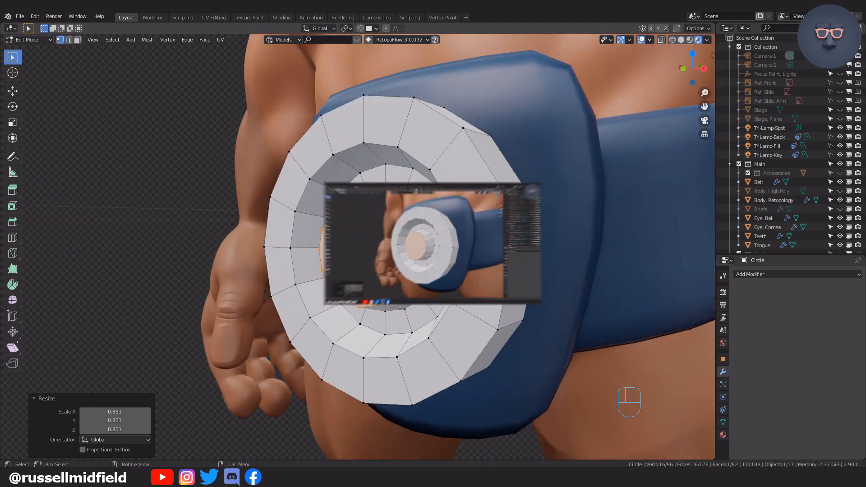
- Return to Object Mode, shade the amulet smooth and add a Subdivision Surface modifier to it
key(Tab)
click(356, 74)
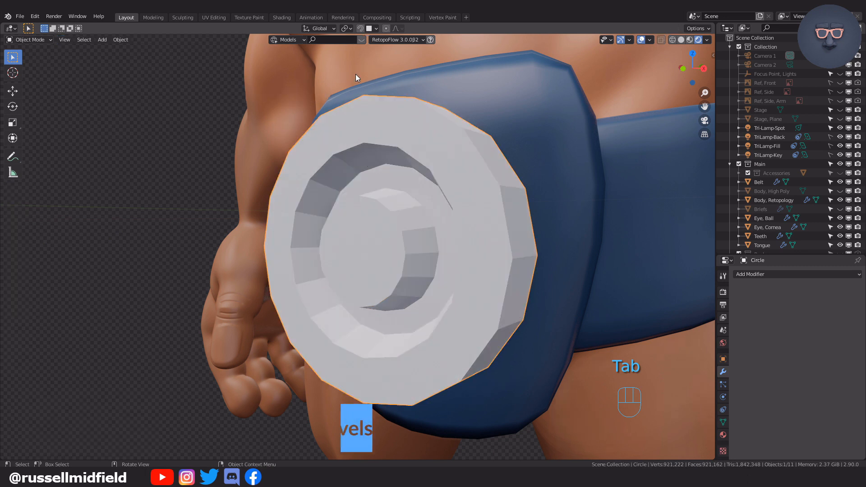
click(122, 39)
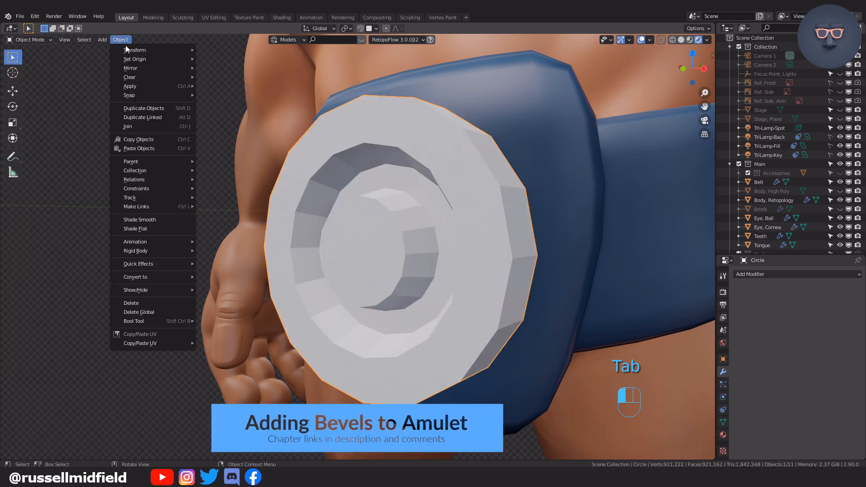
click(170, 220)
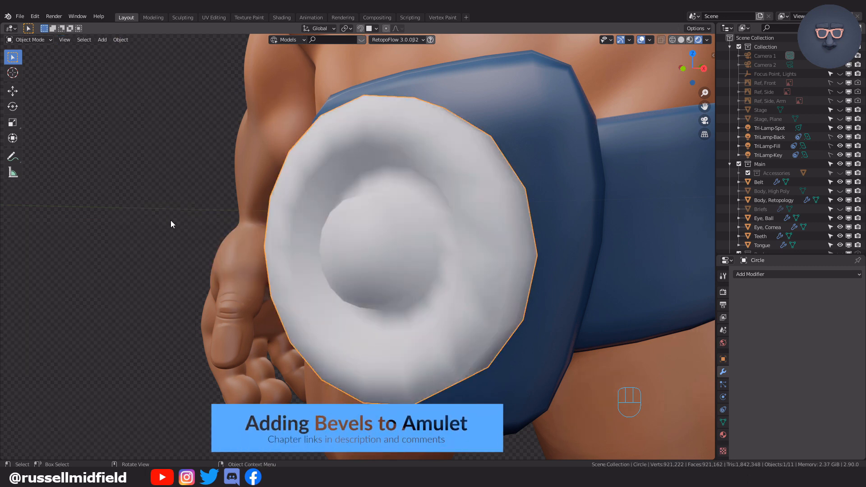
click(773, 273)
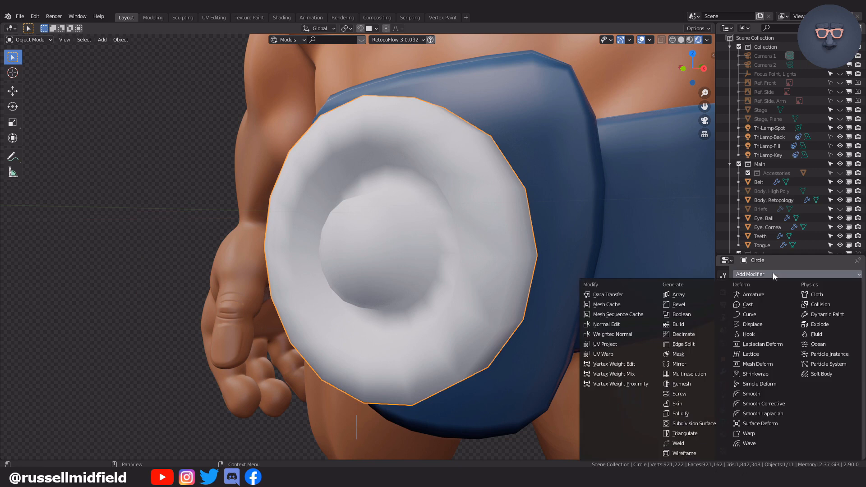
click(714, 424)
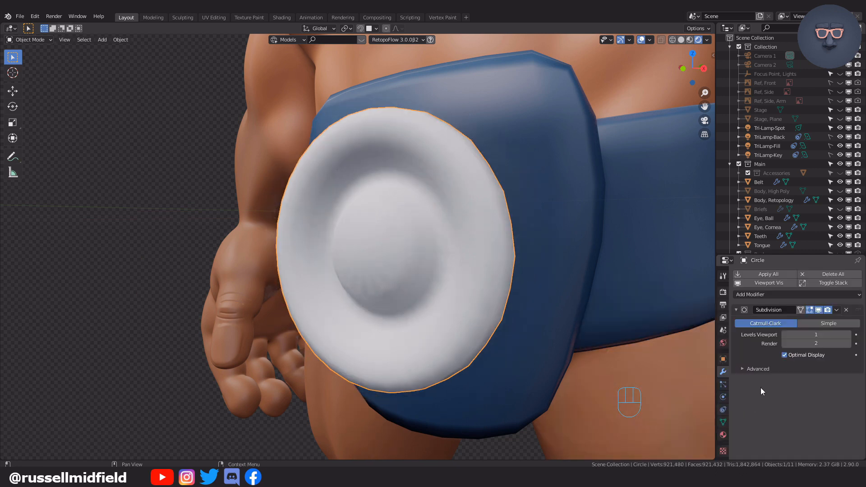
scroll(581, 290, down, 4)
middle_drag(581, 290, 562, 294)
scroll(562, 294, up, 5)
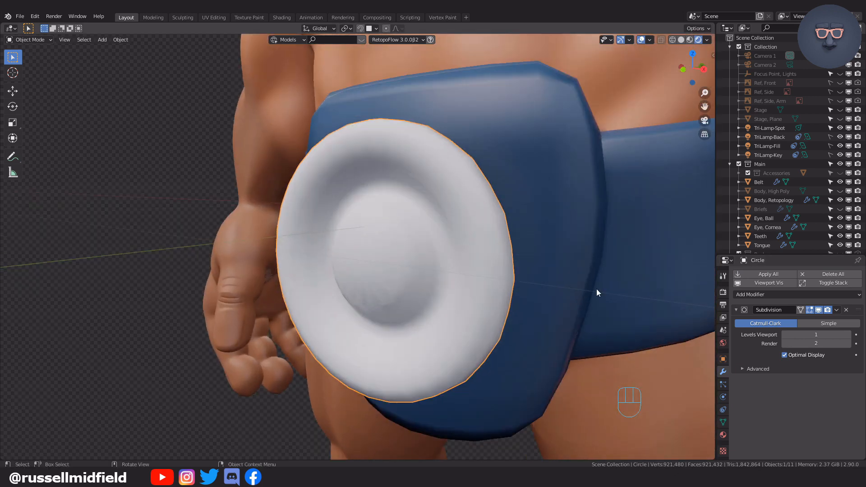
- Add a Bevel modifier, place it above the Subdivision modifier and set its limit method to Weight
click(850, 296)
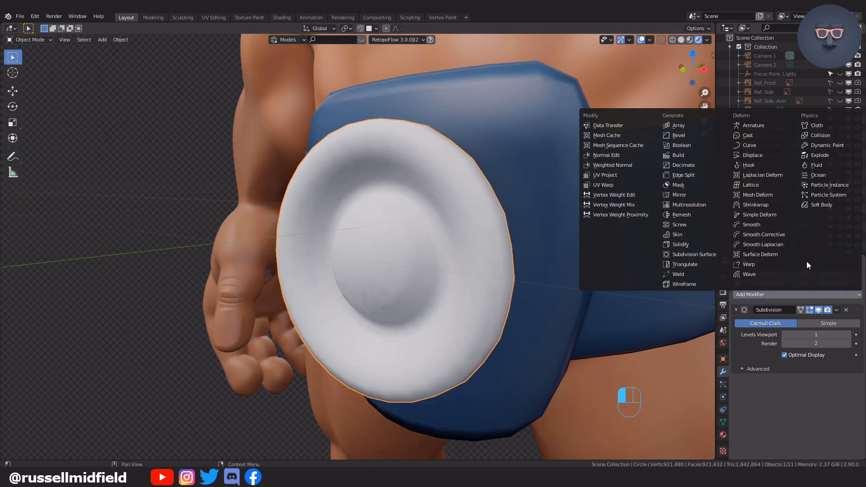
click(686, 136)
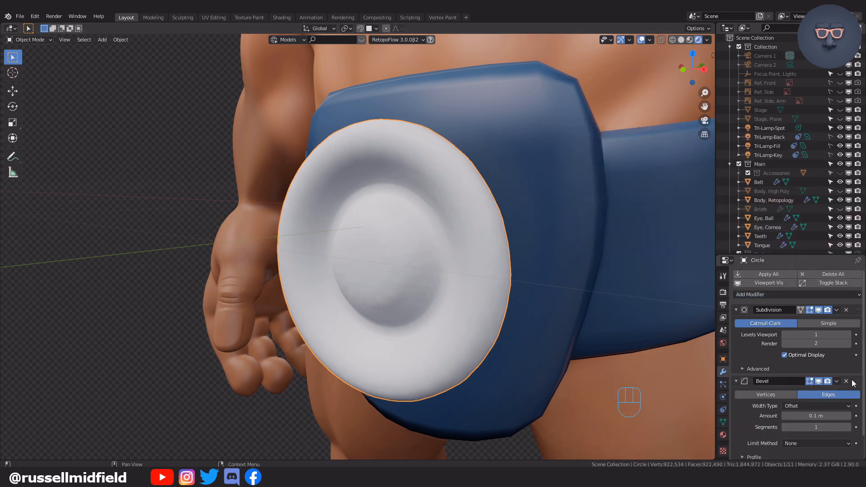
drag(858, 383, 853, 310)
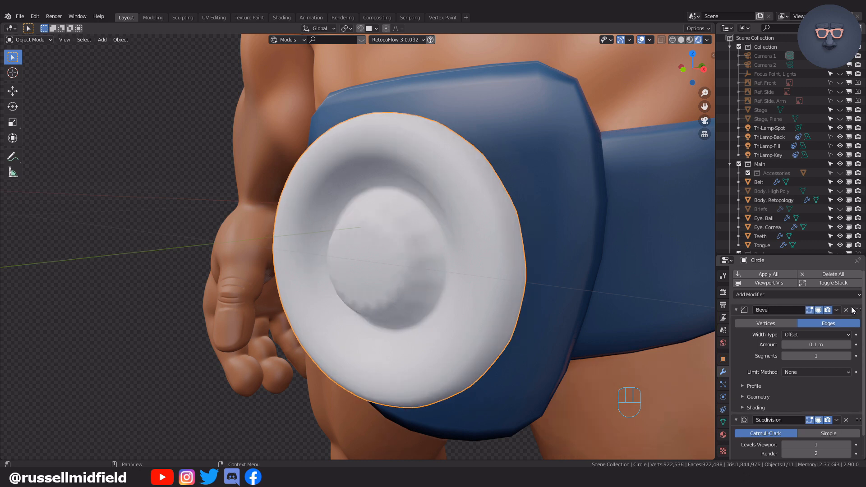
middle_drag(519, 254, 510, 252)
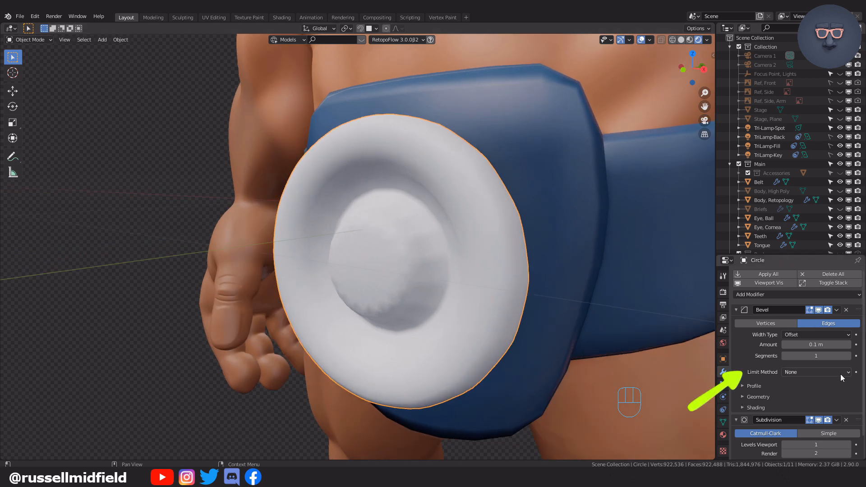
drag(840, 375, 824, 404)
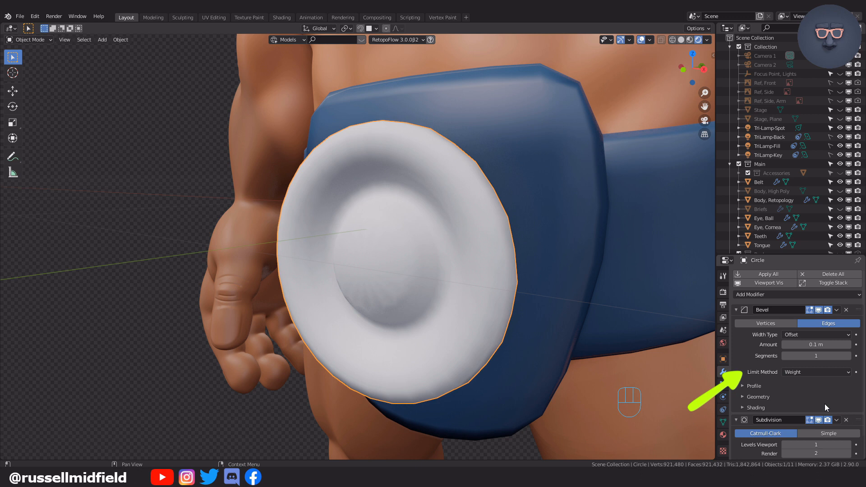
- Enter edge selection in Edit Mode and give the amulet's outer front edge loop a mean bevel weight of 1.00
key(Tab)
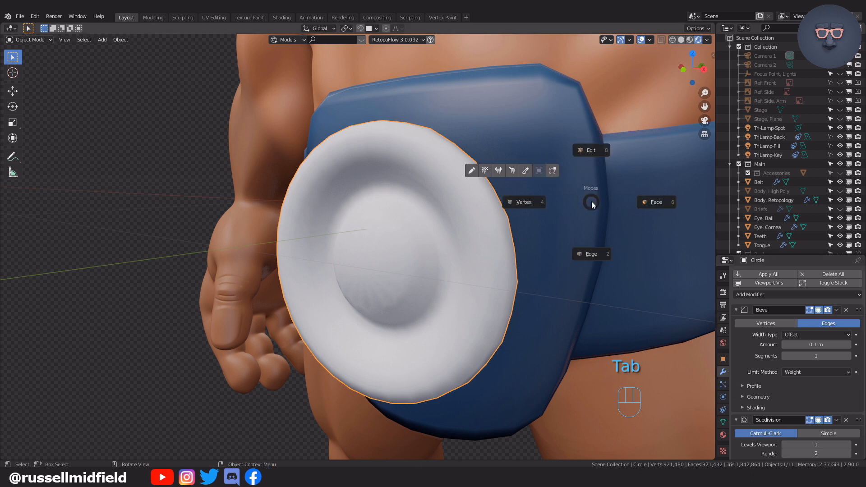
click(597, 253)
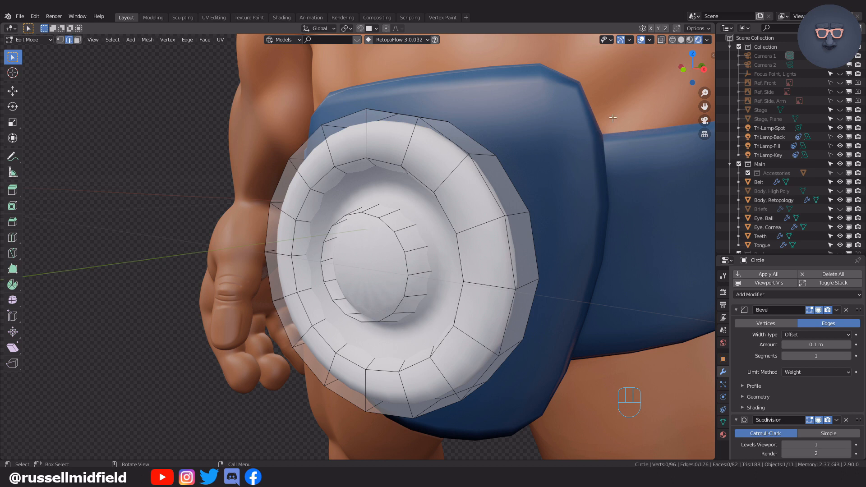
key(n)
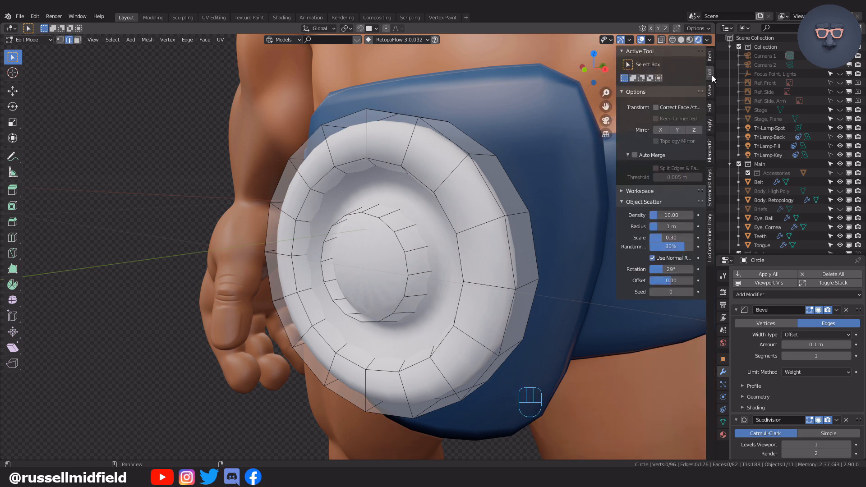
alt+click(456, 148)
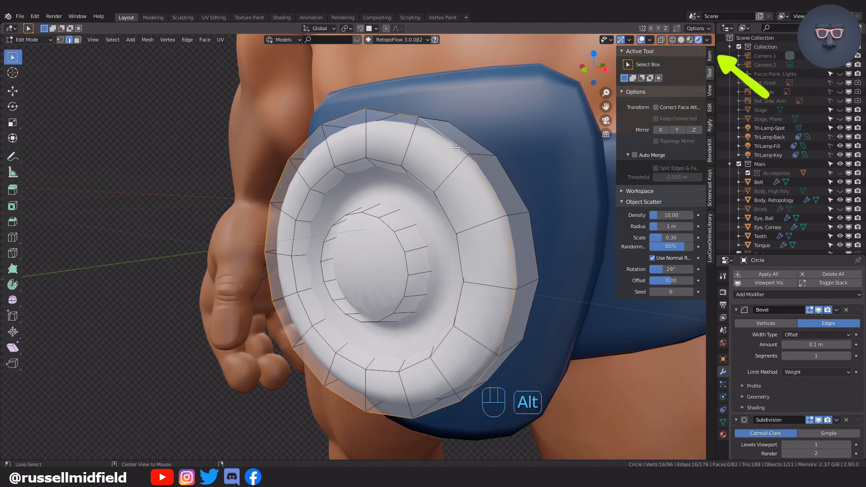
click(710, 58)
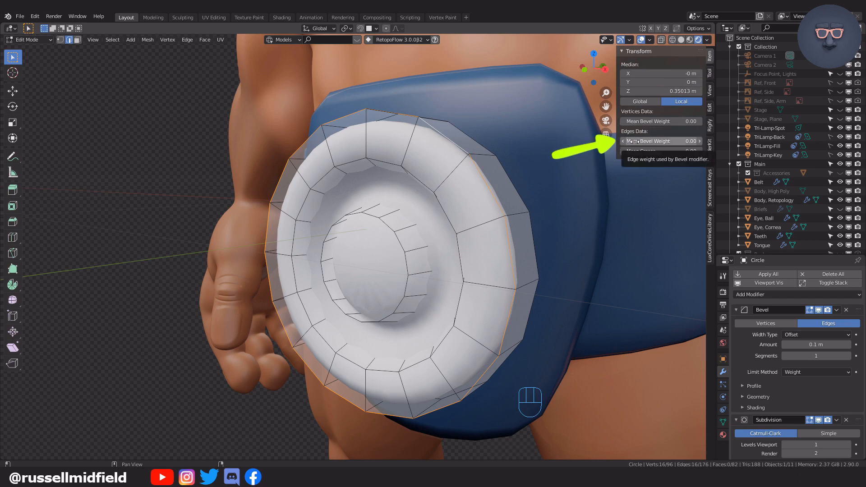
drag(634, 142, 677, 141)
mouse_move(551, 183)
middle_down()
mouse_move(526, 186)
mouse_move(551, 181)
middle_up()
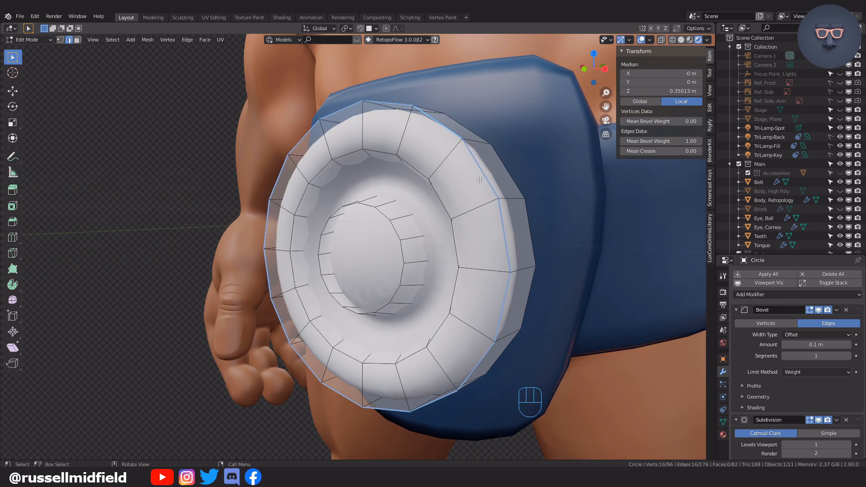
- Assign a bevel weight of 1.00 to the recess's front loop, the boss's front loop and the disc's outer back loop
alt+click(414, 166)
drag(658, 142, 695, 141)
alt+click(321, 253)
middle_drag(581, 167, 427, 177)
alt+click(428, 177)
drag(659, 141, 694, 142)
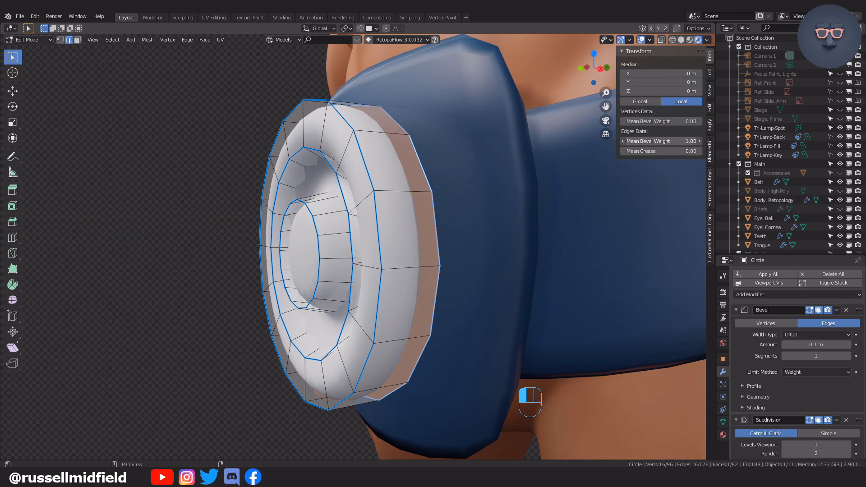
middle_drag(549, 182, 503, 187)
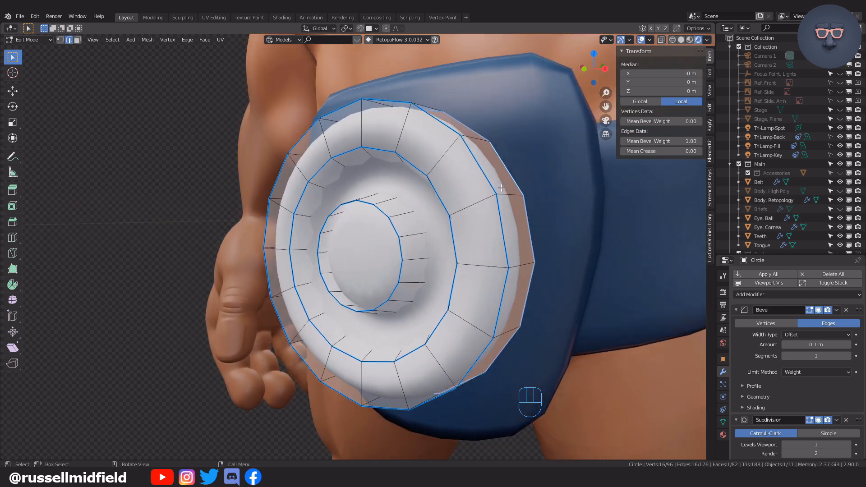
- Turn on X-ray and assign a bevel weight of 1.00 to the hidden loops around the recess floor and boss base
key(alt+z)
alt+click(452, 200)
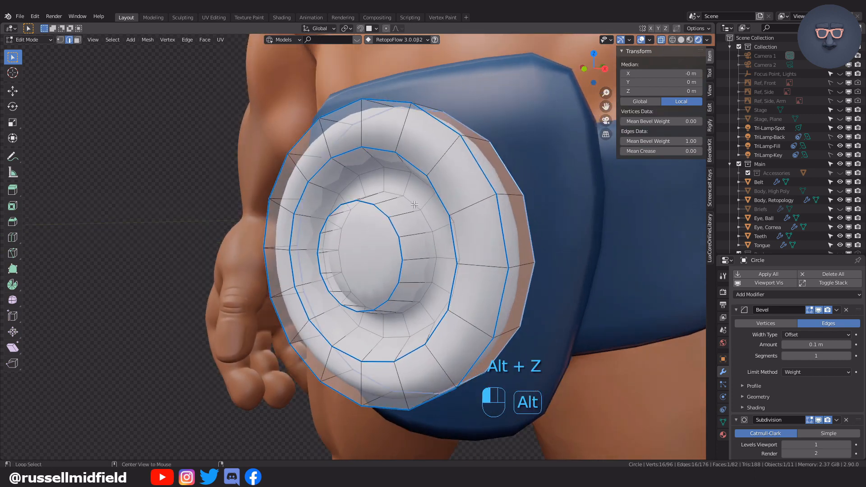
drag(647, 141, 686, 141)
alt+click(358, 169)
middle_drag(452, 173, 475, 166)
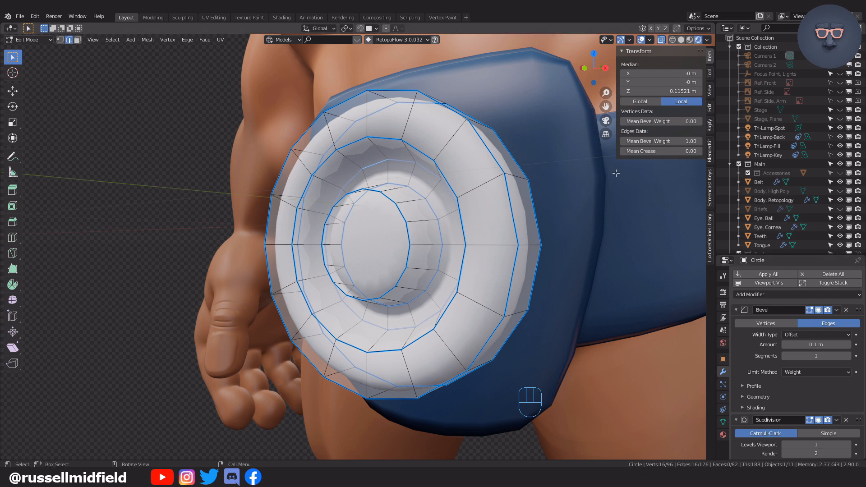
- Return to Object Mode and set the Bevel modifier's amount to 0.01 m
key(Tab)
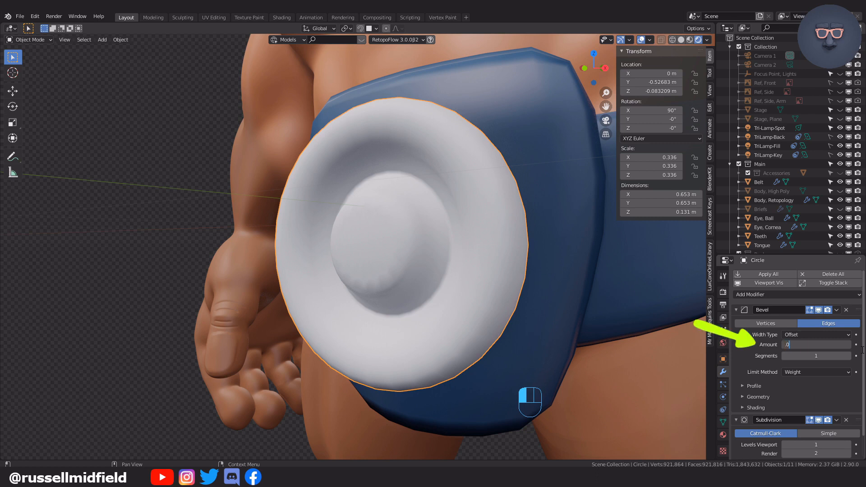
key(Return)
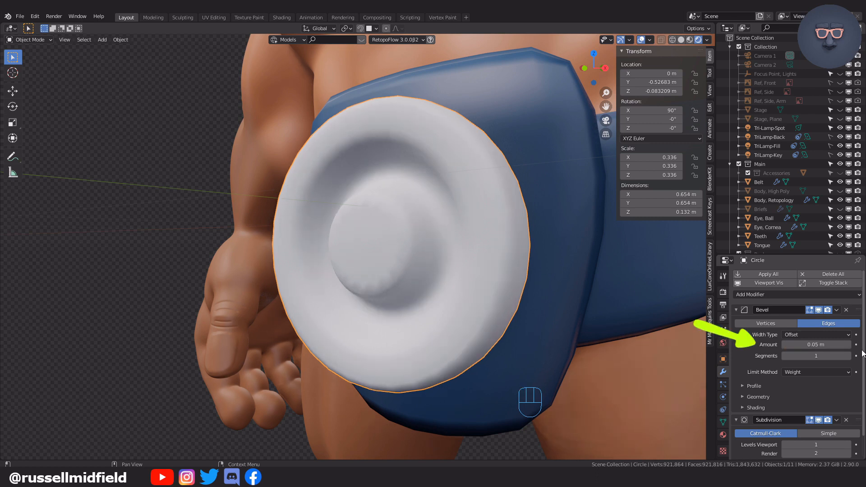
click(784, 345)
click(784, 345)
click(784, 345)
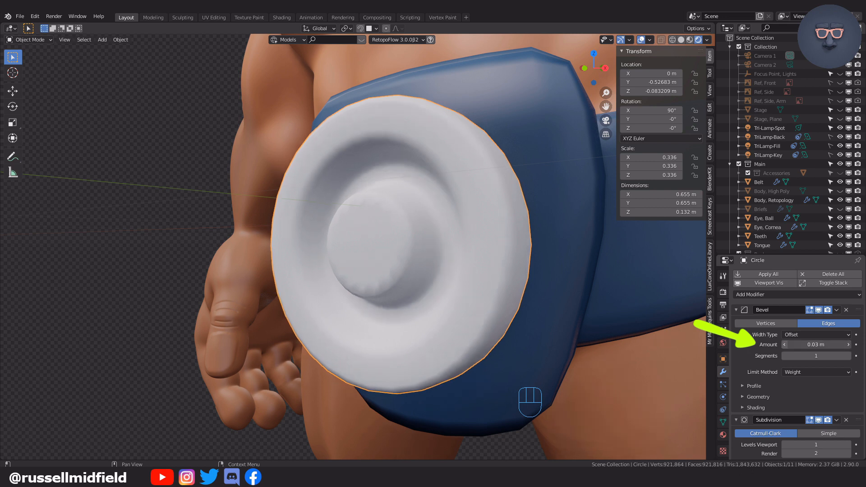
click(784, 345)
- Set the Bevel modifier to 2 segments and the Subdivision viewport level to 2, then deselect the amulet
mouse_move(640, 339)
middle_down()
mouse_move(656, 336)
mouse_move(627, 343)
mouse_move(665, 336)
mouse_move(629, 334)
mouse_move(646, 334)
middle_up()
click(848, 356)
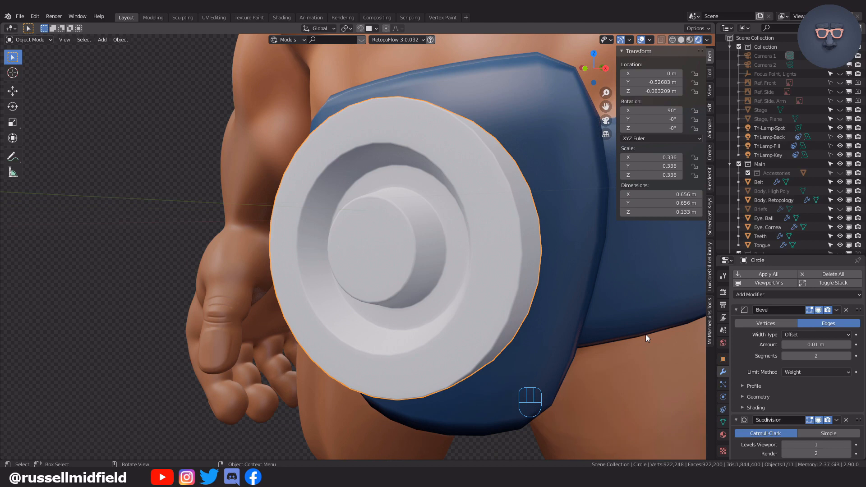
mouse_move(510, 268)
middle_down()
mouse_move(592, 266)
mouse_move(510, 266)
middle_up()
click(510, 266)
scroll(792, 410, down, 2)
click(848, 421)
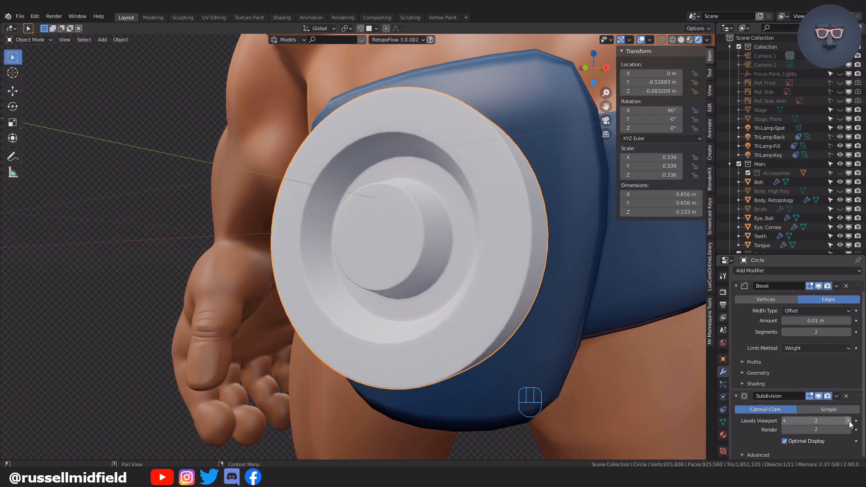
click(105, 207)
- Hide the sidebar and enter Edit Mode on the body mesh with face selection active
scroll(309, 278, down, 5)
middle_drag(308, 277, 421, 299)
scroll(421, 299, up, 3)
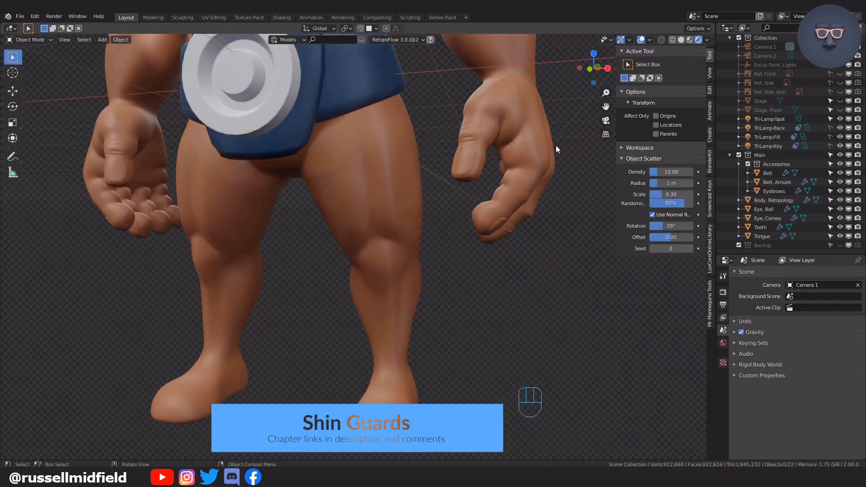
key(n)
shift+middle_drag(509, 275, 376, 248)
click(379, 262)
key(Tab)
click(324, 259)
scroll(350, 256, up, 4)
key(Tab)
click(428, 246)
- Select the faces covering the front of the character's left knee on the body mesh
drag(301, 186, 357, 228)
shift+drag(350, 176, 371, 187)
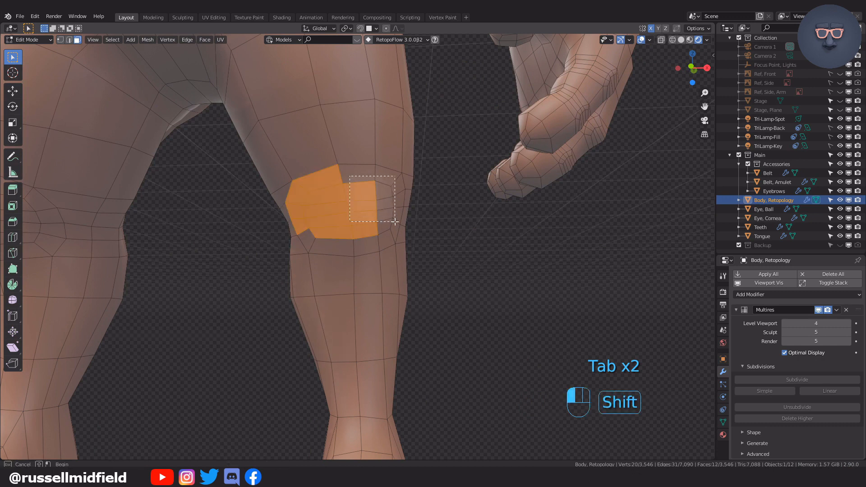
shift+drag(395, 221, 396, 223)
shift+drag(314, 229, 319, 240)
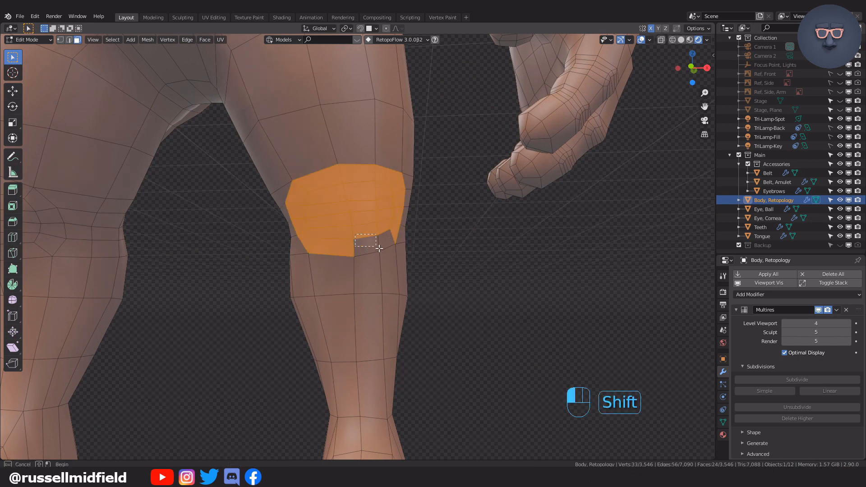
shift+drag(379, 249, 381, 253)
- Extend the face selection from the knee down the front of the shin to the ankle
shift+drag(329, 259, 391, 330)
shift+middle_drag(394, 336, 368, 266)
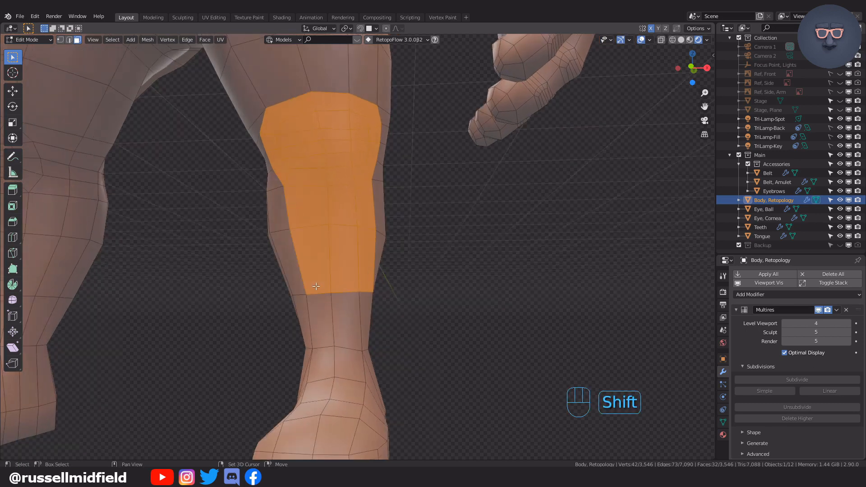
shift+drag(360, 318, 359, 318)
middle_drag(360, 318, 343, 212)
shift+drag(343, 212, 360, 312)
middle_drag(444, 297, 339, 301)
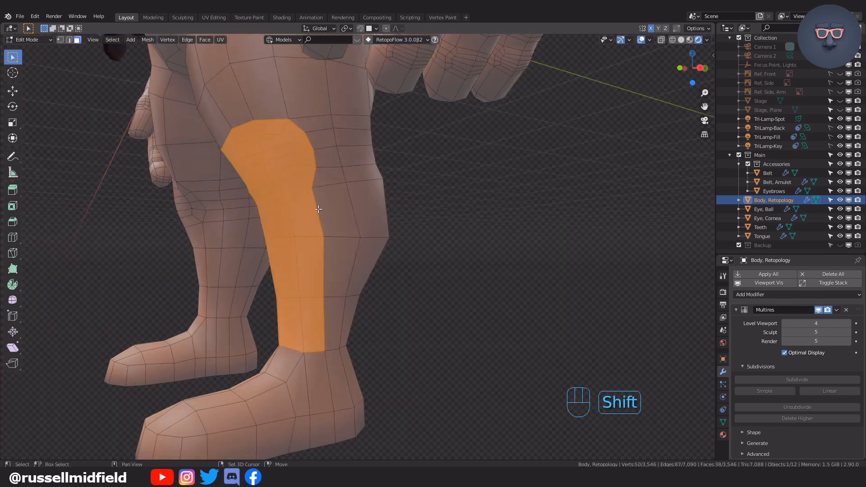
- Add the column of faces along the sides of the calf and the front ankle faces to the selection
shift+drag(316, 205, 342, 321)
middle_drag(342, 320, 408, 293)
scroll(376, 279, up, 2)
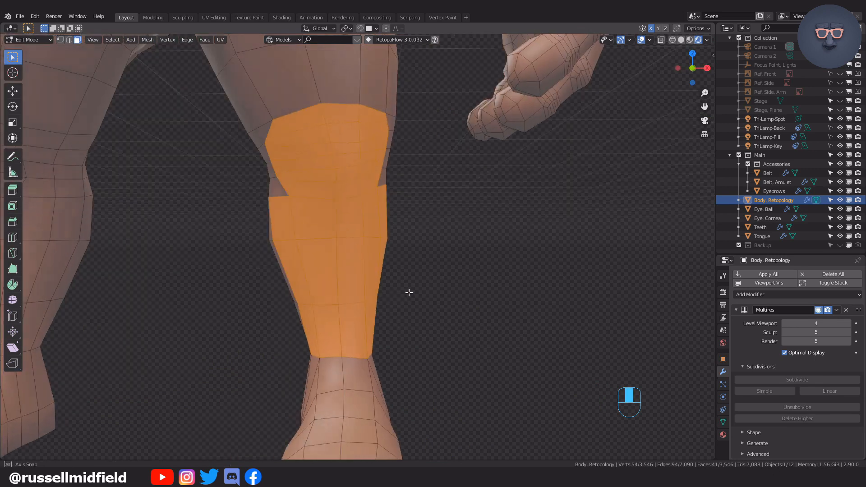
shift+click(332, 358)
middle_drag(332, 359, 342, 342)
scroll(350, 329, up, 3)
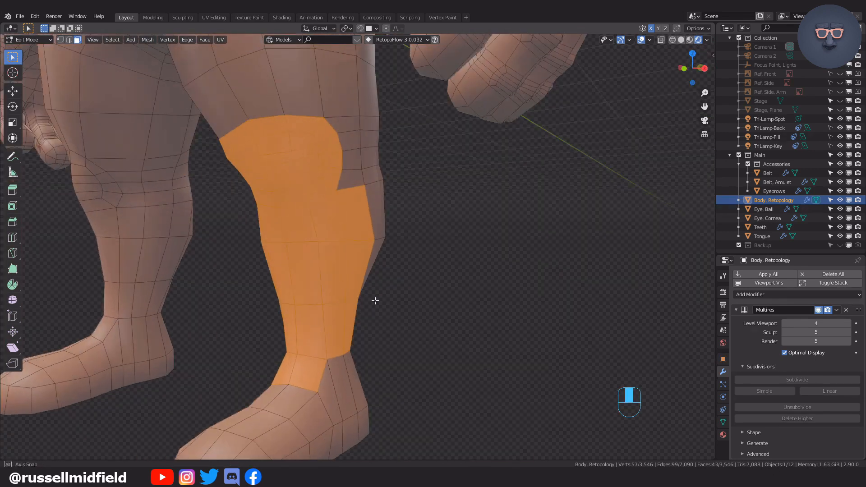
- Duplicate the selected leg faces in place, separate the selection into a new object and select it in Object Mode
key(shift+d)
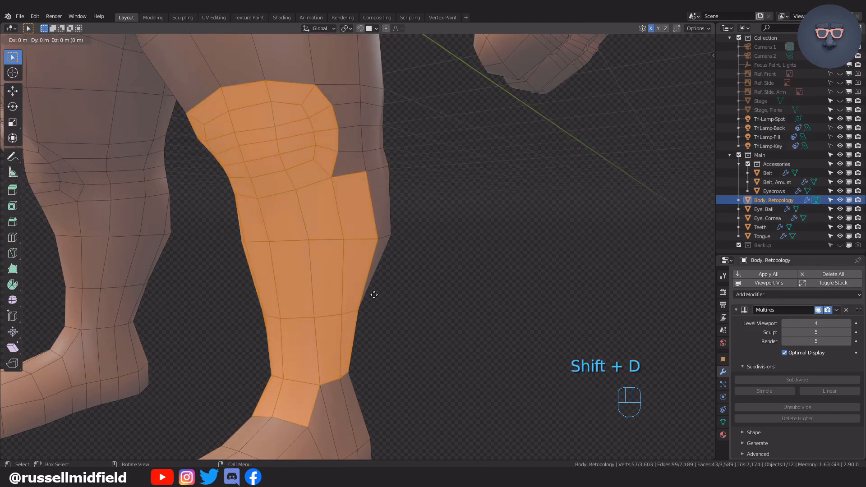
right_click(374, 295)
key(p)
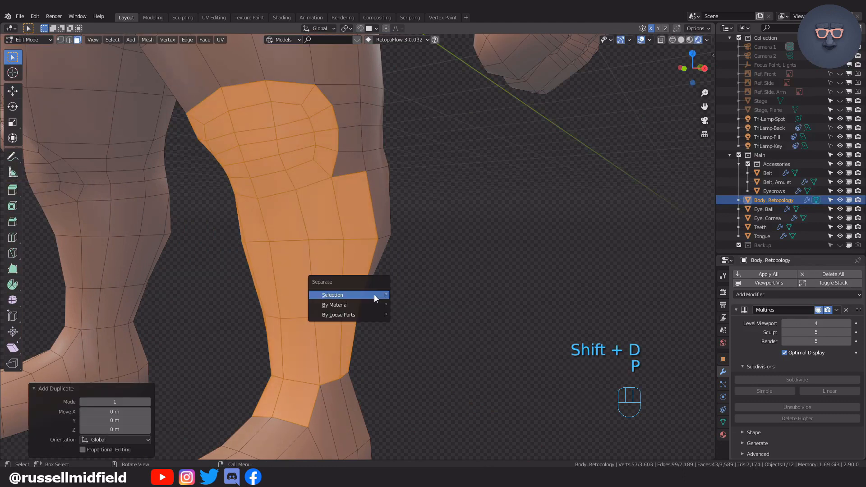
click(375, 295)
key(Tab)
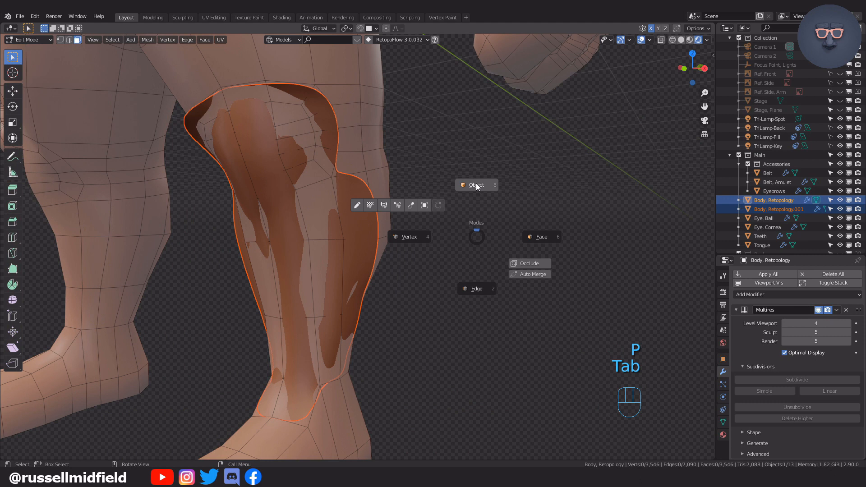
click(477, 185)
click(364, 218)
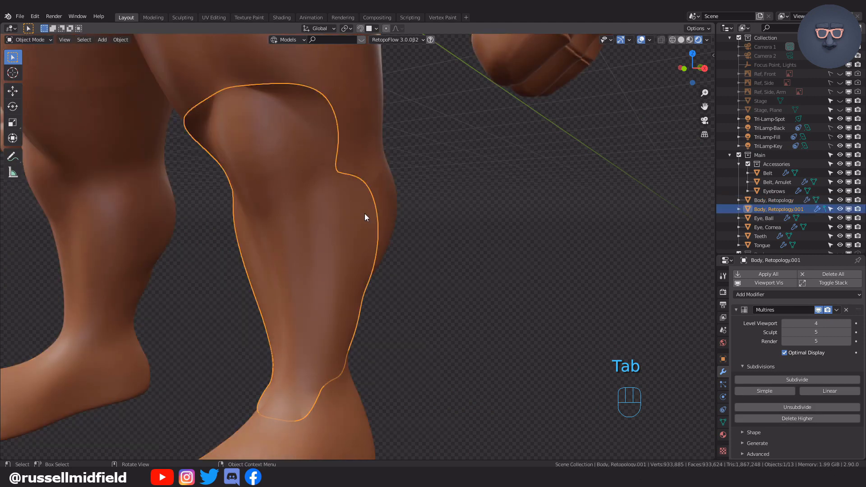
- Rename the separated leg object "Shin Guard" and move it into the Accessories collection
click(796, 210)
text(Shin Guard)
key(Return)
drag(782, 228, 783, 189)
scroll(444, 242, down, 4)
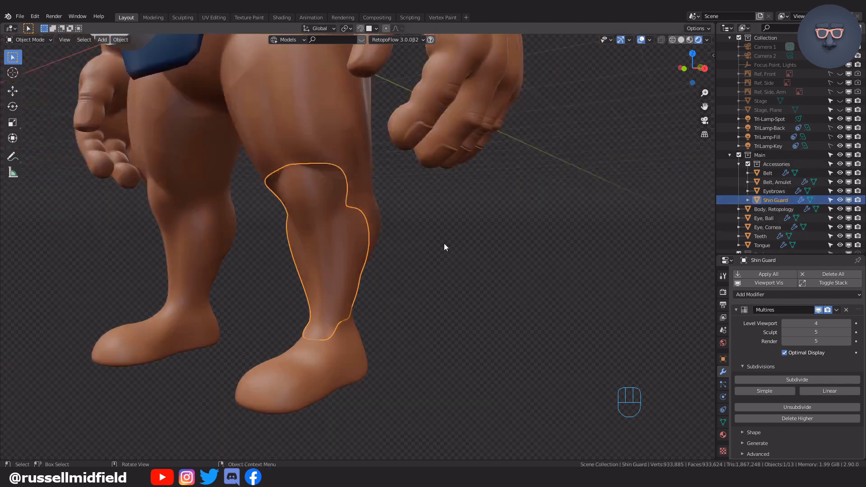
- Remove the Multires modifier from the shin guard and add Solidify and Subdivision Surface modifiers
click(847, 311)
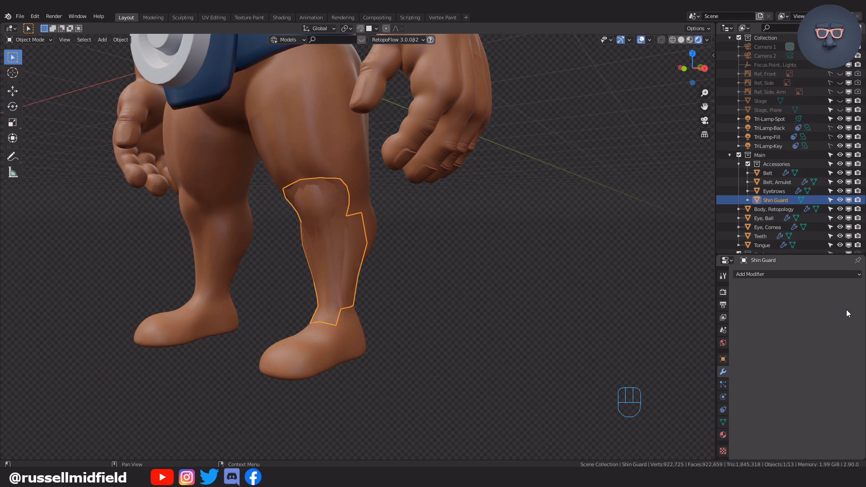
click(819, 274)
click(698, 414)
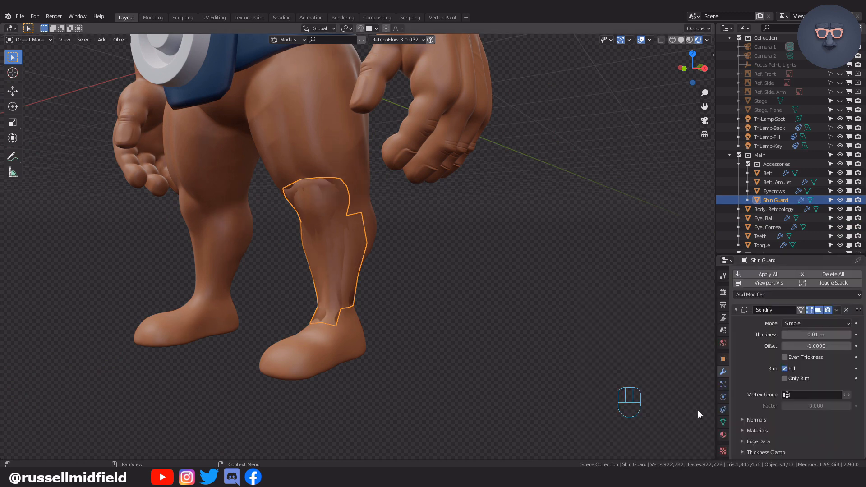
click(767, 295)
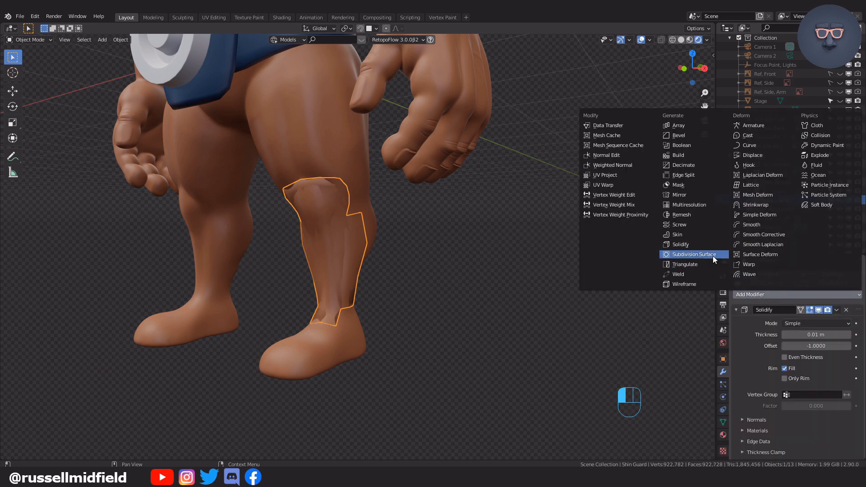
key(Escape)
- Set the shin guard's Solidify thickness to -0.05 m
click(822, 334)
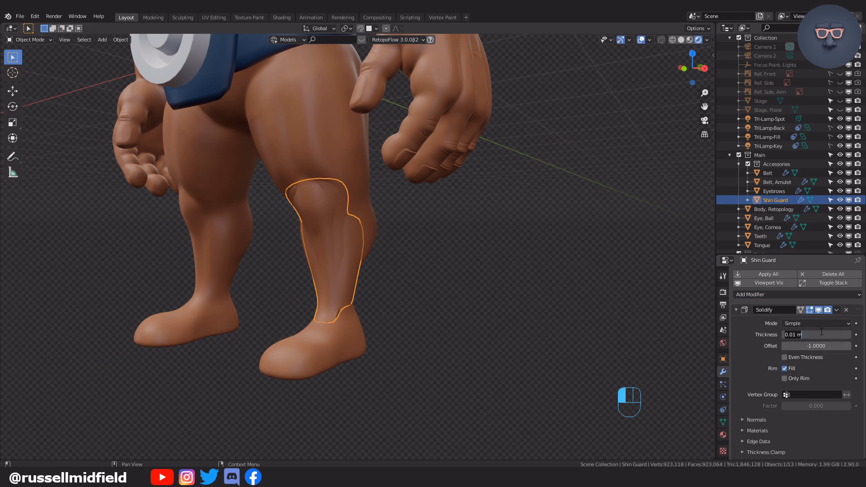
text(-.05)
key(Return)
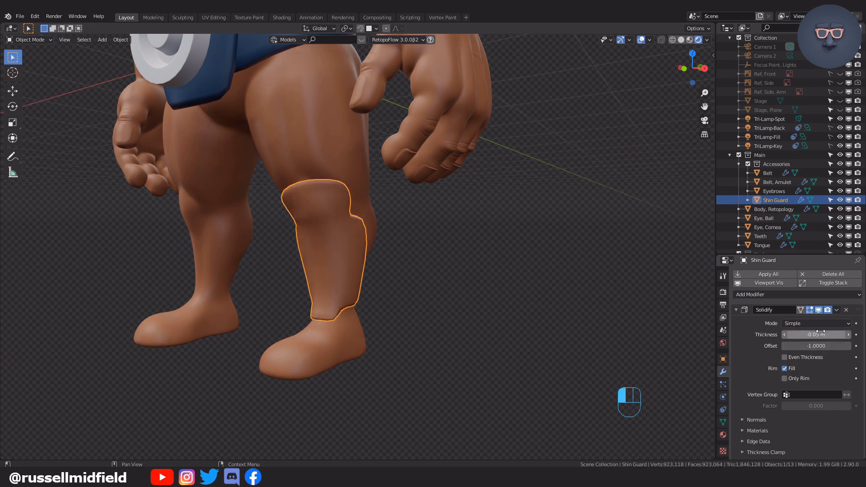
- Replace the shin guard's skin material with the dark blue "Material"
click(723, 435)
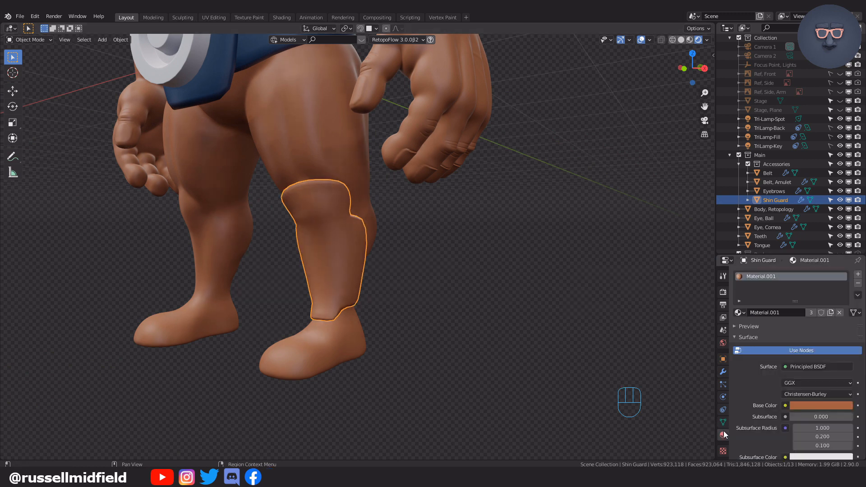
click(857, 282)
click(738, 312)
click(748, 327)
click(487, 283)
- Add a Mirror modifier to the shin guard for the opposite leg, then deselect it
middle_drag(488, 283, 375, 268)
scroll(396, 269, down, 3)
scroll(382, 268, up, 4)
click(361, 270)
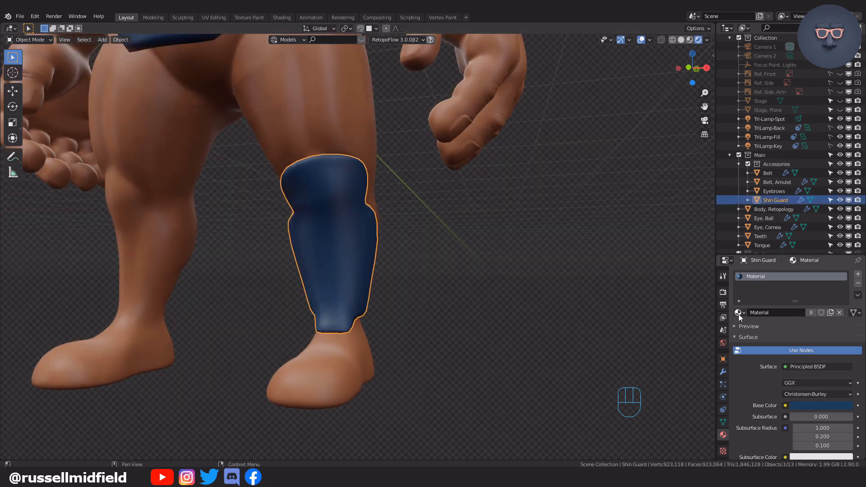
click(723, 372)
click(759, 295)
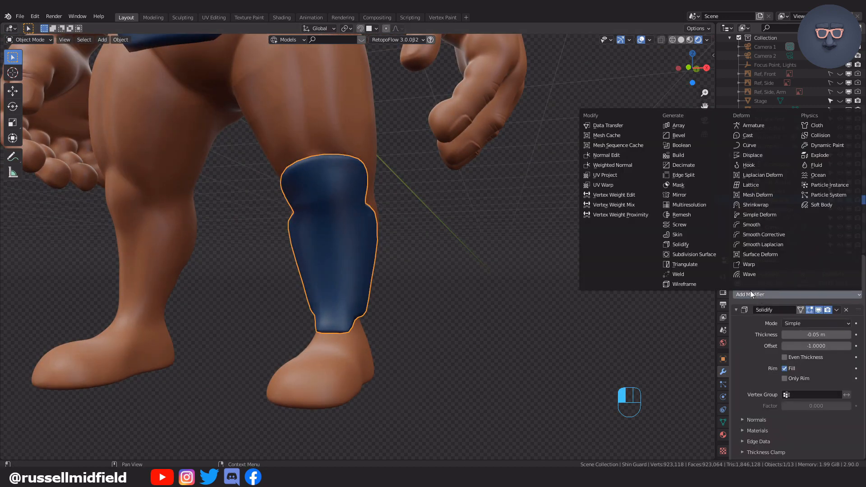
click(683, 194)
click(482, 307)
scroll(483, 310, down, 5)
shift+middle_drag(461, 299, 498, 322)
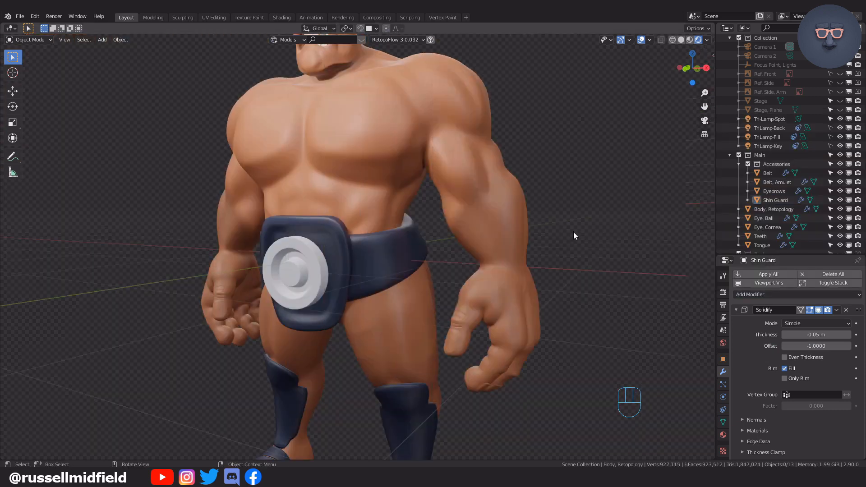
- Enter Edit Mode on the body mesh and select the ring of faces around the lower forearm above the wrist
middle_drag(574, 232, 463, 222)
click(463, 222)
key(Tab)
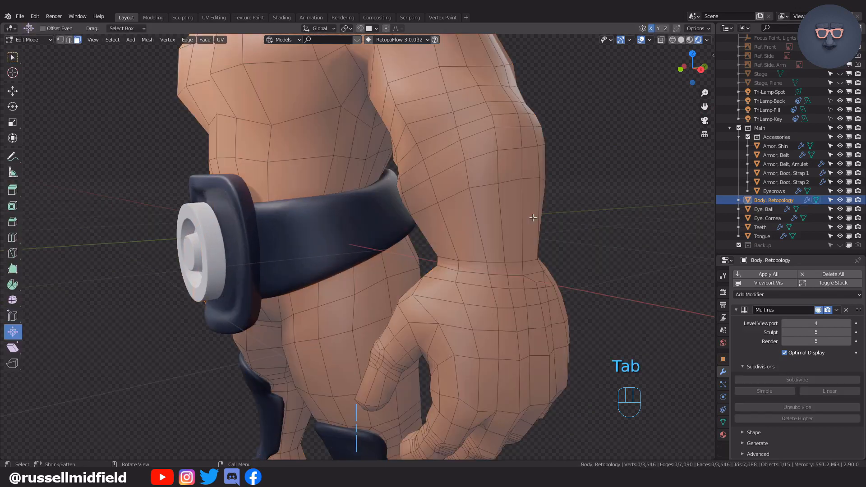
alt+click(487, 221)
alt+middle_drag(623, 253, 605, 242)
- Duplicate the forearm faces in place, separate them into their own object and return to Object Mode
key(shift+d)
key(p)
click(604, 242)
key(Tab)
click(535, 205)
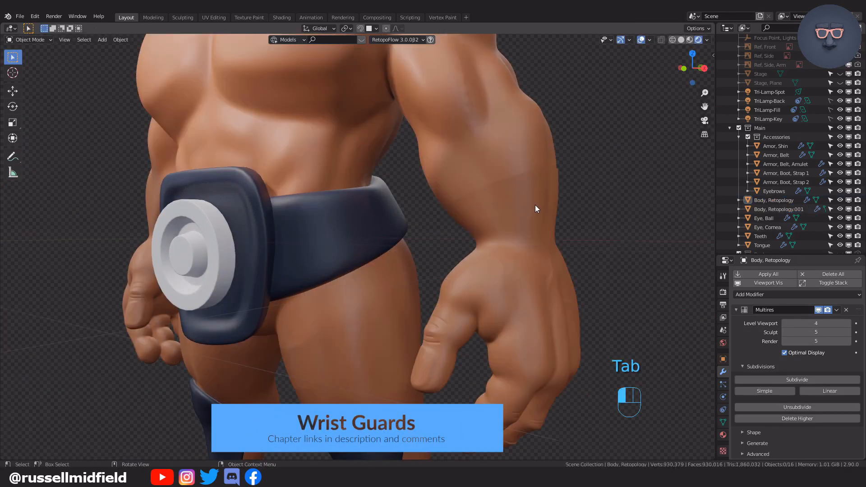
- Rename the separated forearm piece "Armor, Wrist" and move it into the Accessories collection
double_click(774, 209)
text(Armor,)
key(Return)
drag(775, 201, 775, 191)
- Replace the wrist guard's Multires modifier with Mirror, Solidify and Subdivision Surface modifiers
click(846, 311)
click(769, 275)
click(676, 363)
click(762, 294)
click(679, 244)
click(764, 292)
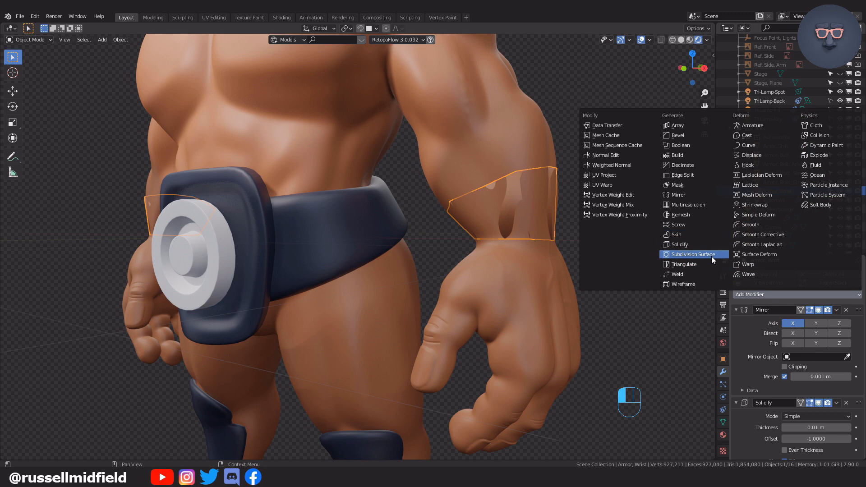
click(694, 254)
- Set the wrist guard's Solidify thickness to -0.05 m
scroll(817, 383, down, 3)
key(Home)
text(-)
key(Return)
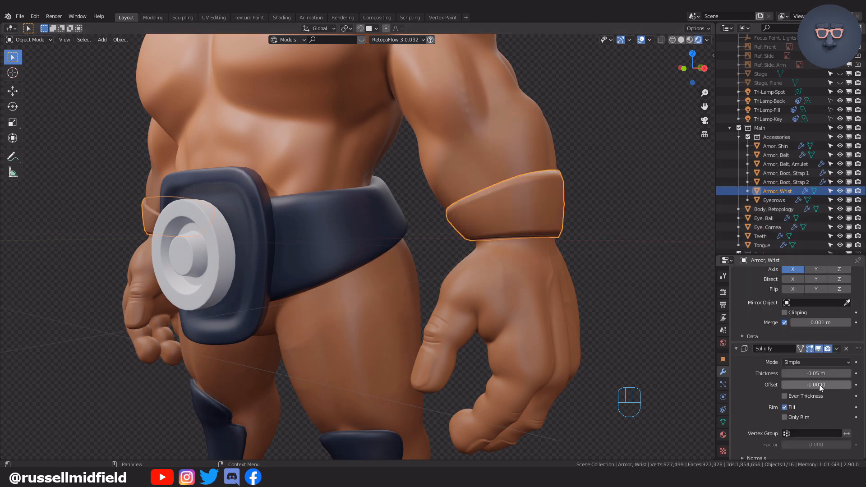
- Replace the wrist guard's skin material with the dark blue "Material"
scroll(749, 374, down, 6)
scroll(749, 374, up, 9)
click(723, 435)
click(858, 284)
click(740, 313)
click(752, 345)
click(625, 296)
- In Edit Mode with X-ray on, edge-slide the wrist guard's upper loop unclamped by a factor of about -0.416, then return to Object Mode
scroll(604, 293, down, 5)
middle_drag(587, 294, 587, 253)
scroll(457, 269, up, 4)
scroll(458, 270, up, 1)
click(457, 268)
key(Tab)
click(399, 268)
key(alt+z)
key(g)
key(g)
key(c)
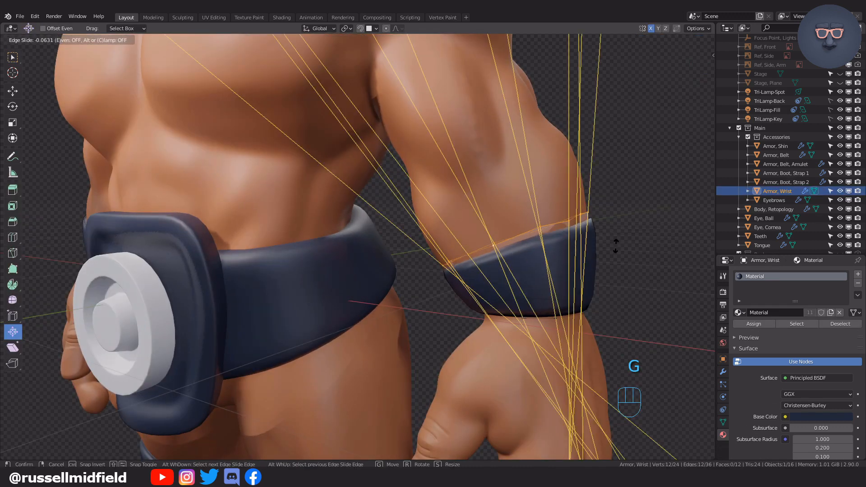
click(615, 229)
scroll(620, 239, down, 6)
key(Tab)
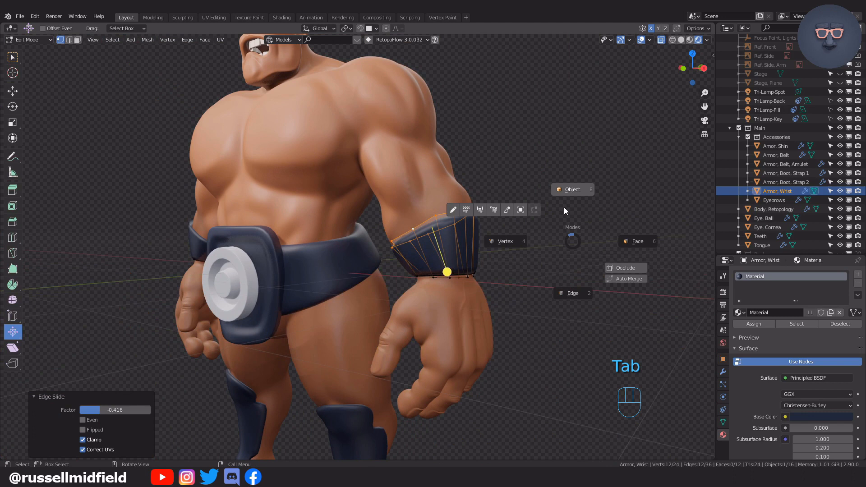
click(564, 210)
- Add a loop cut to the wrist guard in Edit Mode and return to Object Mode
scroll(556, 254, down, 4)
middle_drag(557, 254, 506, 253)
scroll(506, 253, up, 6)
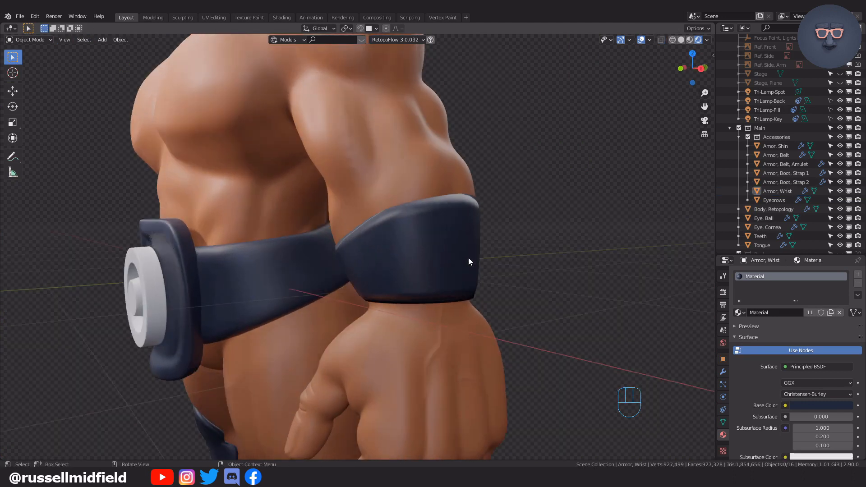
scroll(468, 258, up, 3)
key(Tab)
middle_drag(411, 258, 455, 258)
key(ctrl+r)
click(454, 257)
scroll(485, 236, down, 4)
key(Tab)
middle_drag(510, 226, 521, 255)
scroll(535, 252, down, 5)
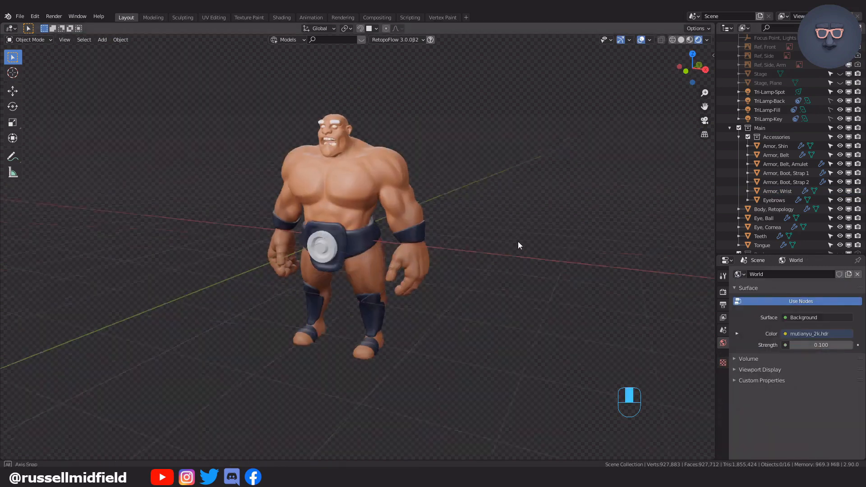
- Set the wrist guard's Solidify thickness to -0.1 m and deselect it
shift+middle_drag(518, 245, 478, 212)
scroll(456, 154, up, 6)
shift+middle_drag(479, 260, 450, 272)
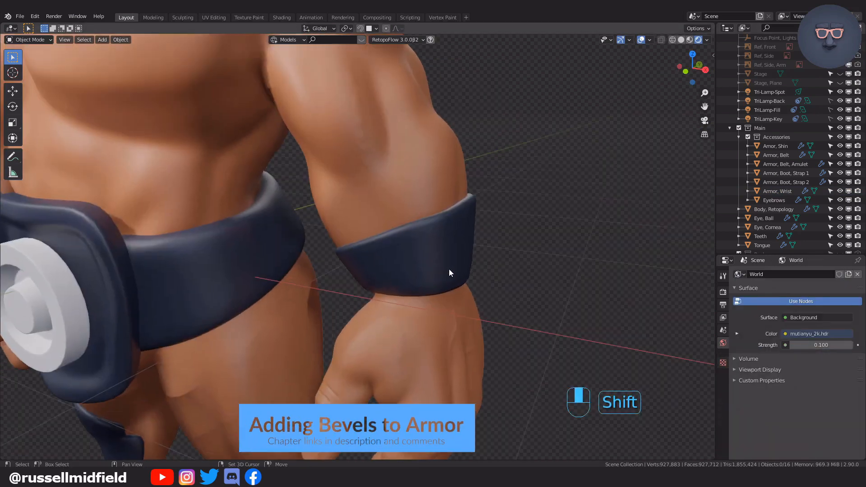
click(445, 257)
click(724, 372)
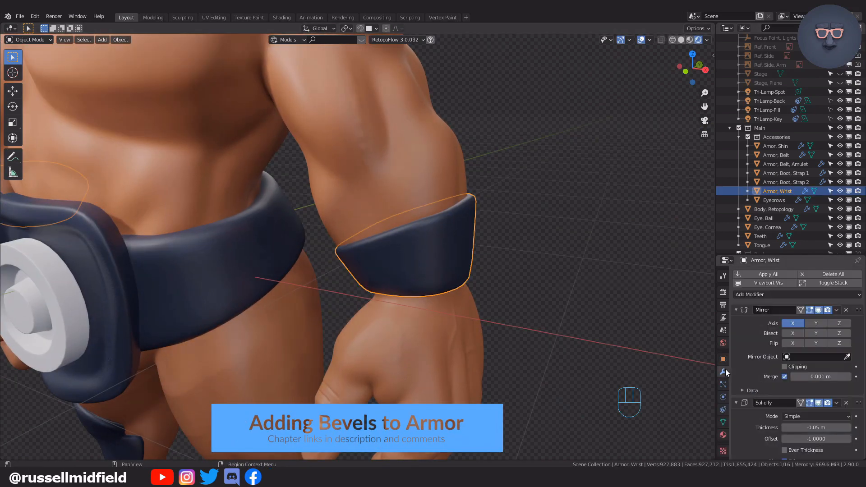
scroll(827, 395, down, 3)
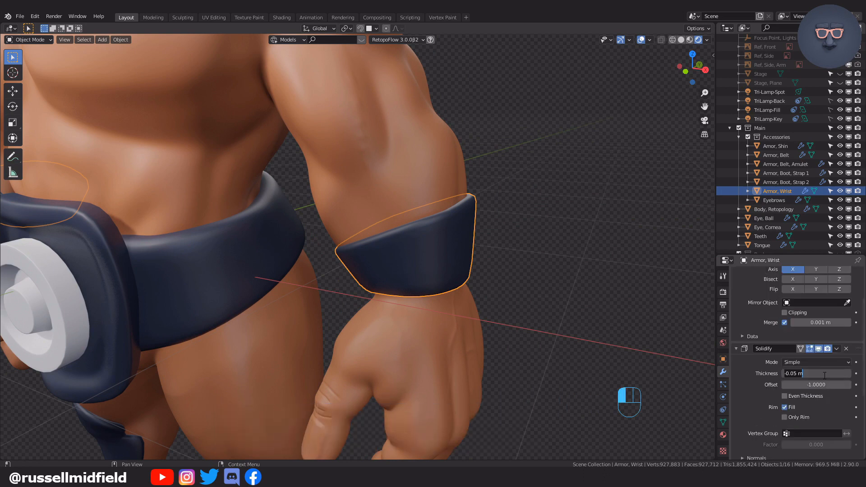
text(0.1)
key(Return)
click(570, 265)
scroll(544, 269, down, 6)
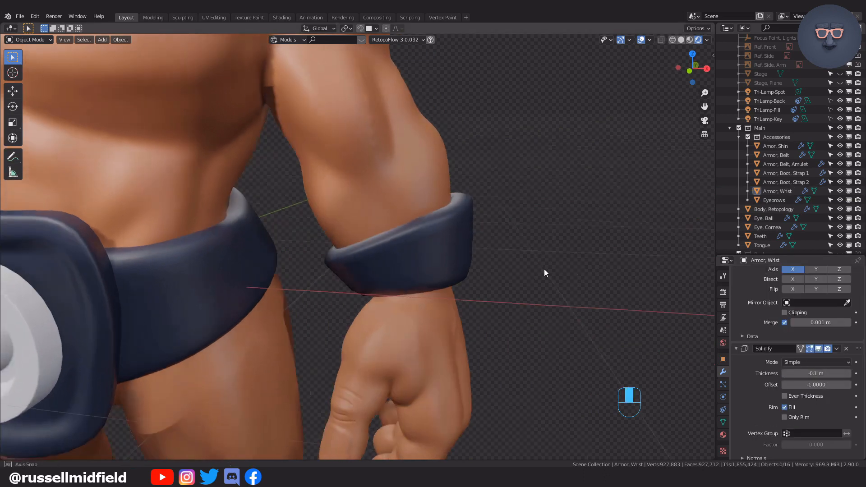
- Turn on Only Rim in the wrist guard's Solidify modifier and apply the modifier
mouse_move(491, 267)
middle_down()
mouse_move(508, 247)
mouse_move(496, 269)
middle_up()
scroll(497, 269, up, 8)
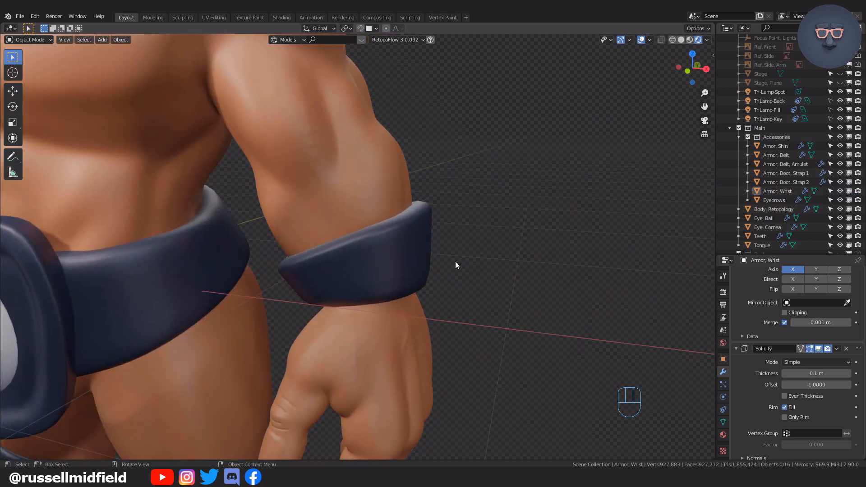
click(455, 265)
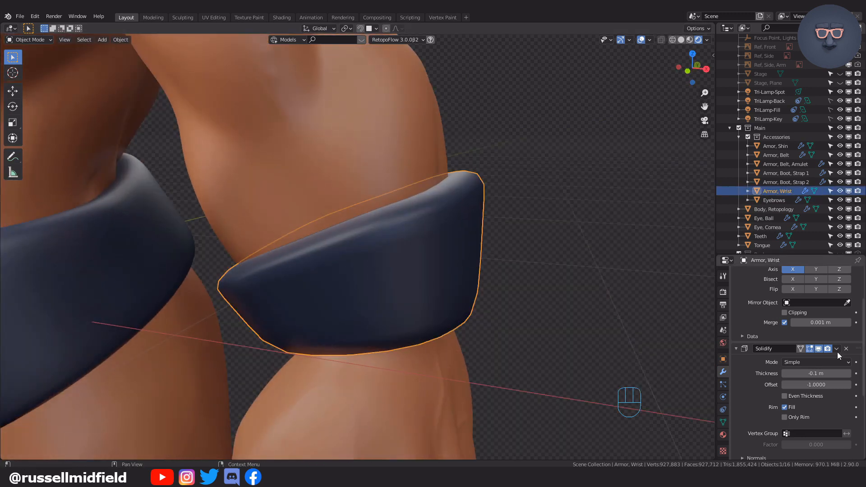
scroll(826, 356, down, 5)
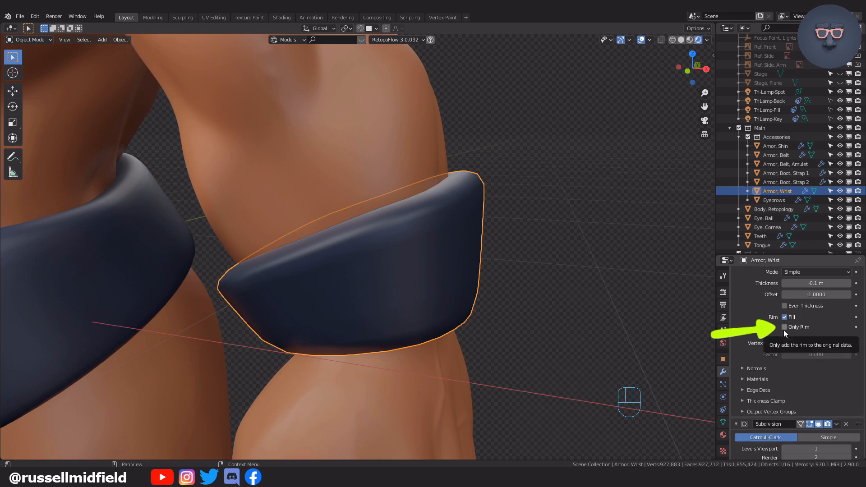
click(784, 328)
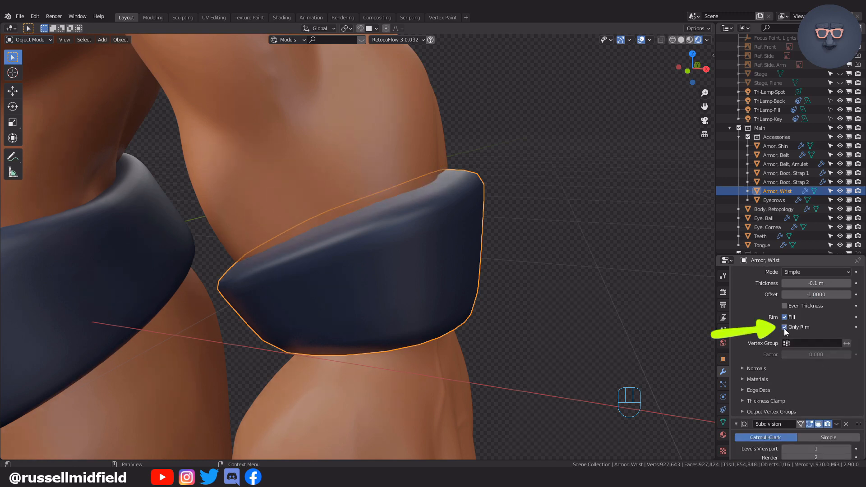
scroll(824, 334, up, 3)
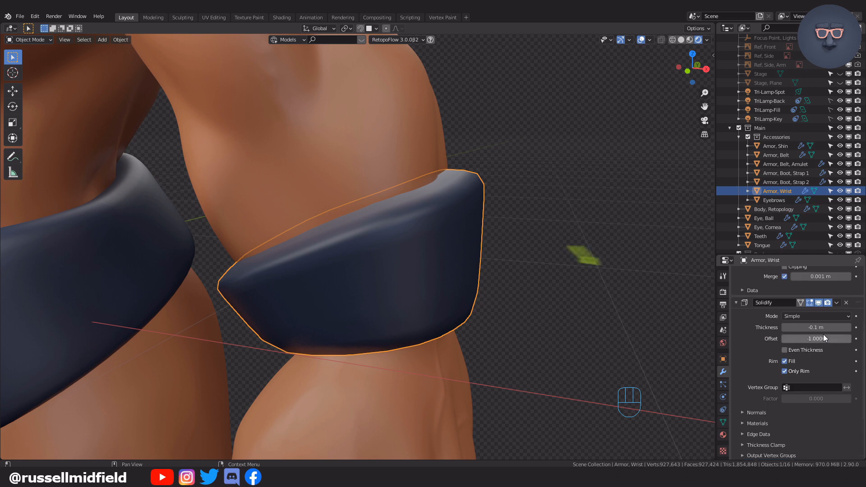
click(836, 304)
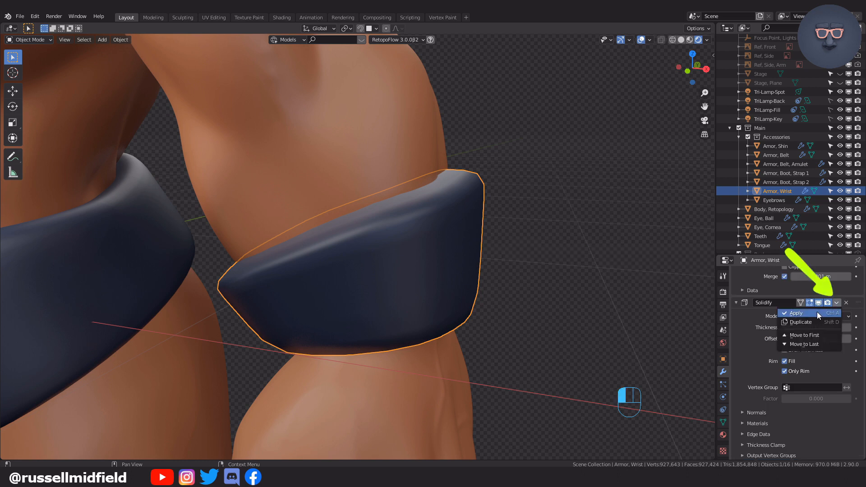
click(816, 312)
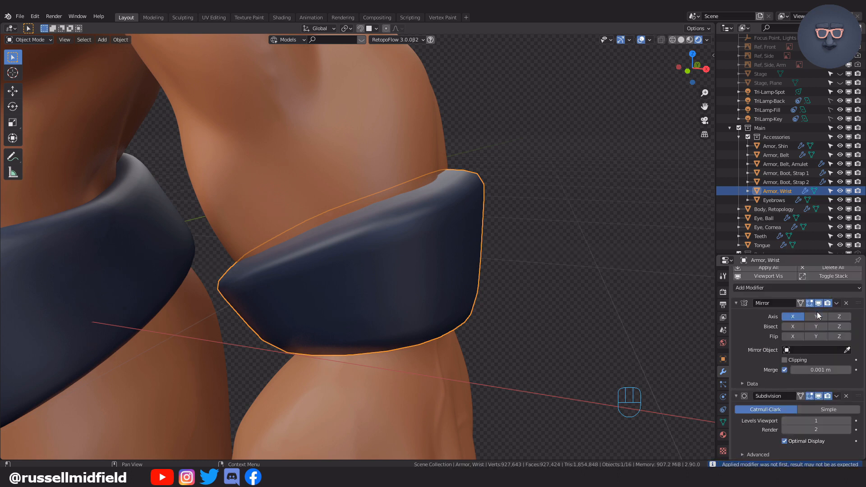
- Add a Bevel modifier to the wrist guard and move it above the Subdivision modifier
click(825, 289)
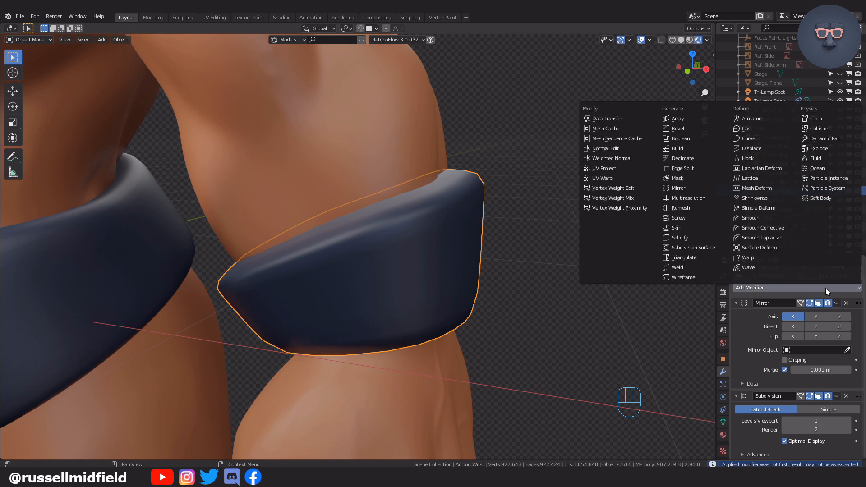
click(681, 131)
scroll(845, 375, down, 5)
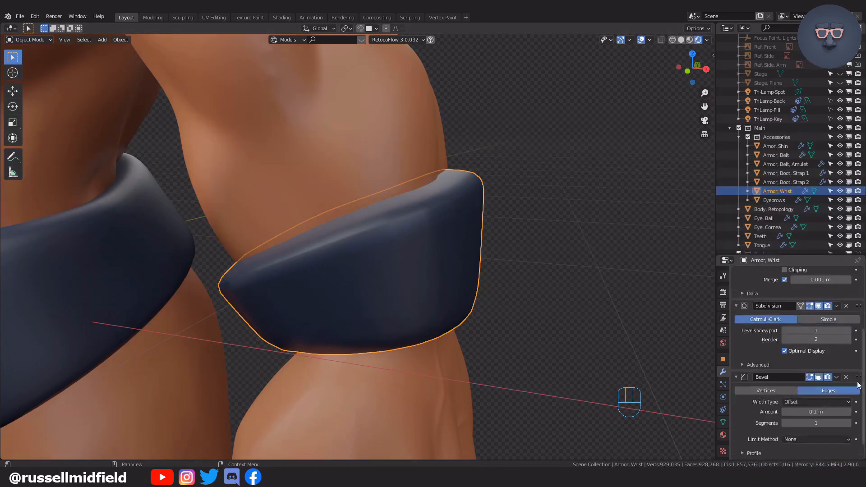
drag(859, 380, 854, 303)
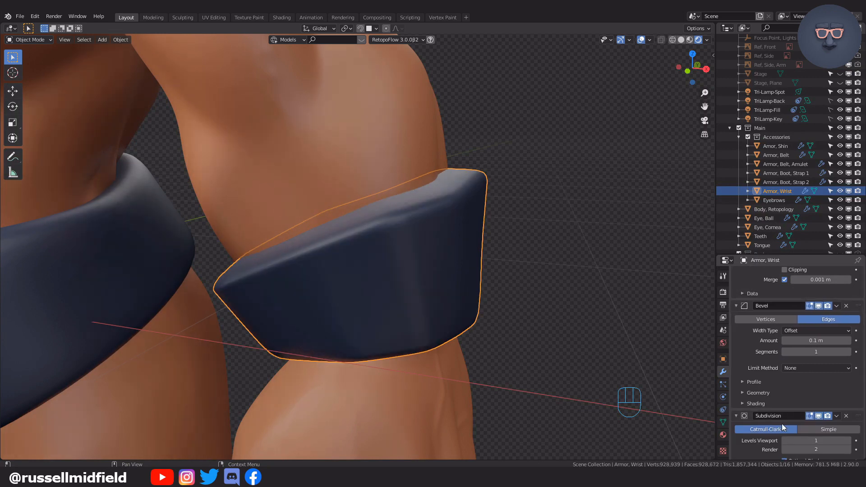
- Set the Bevel modifier's limit method to Weight
scroll(784, 428, down, 1)
scroll(783, 427, up, 3)
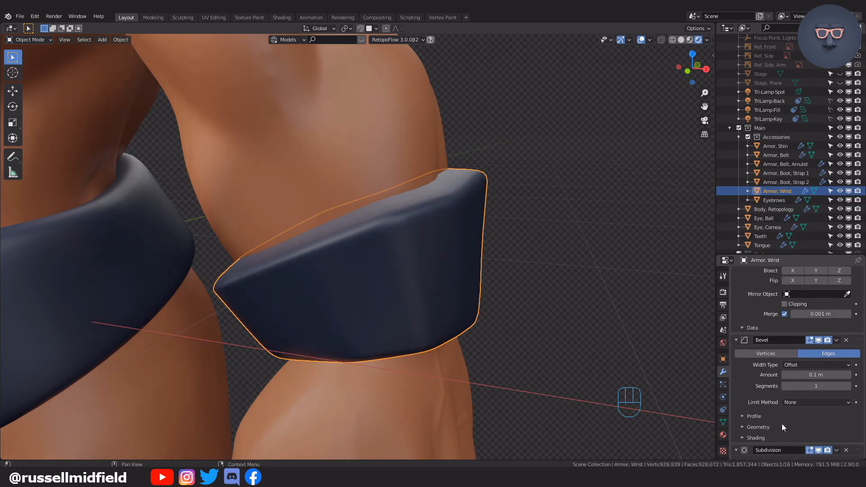
click(800, 405)
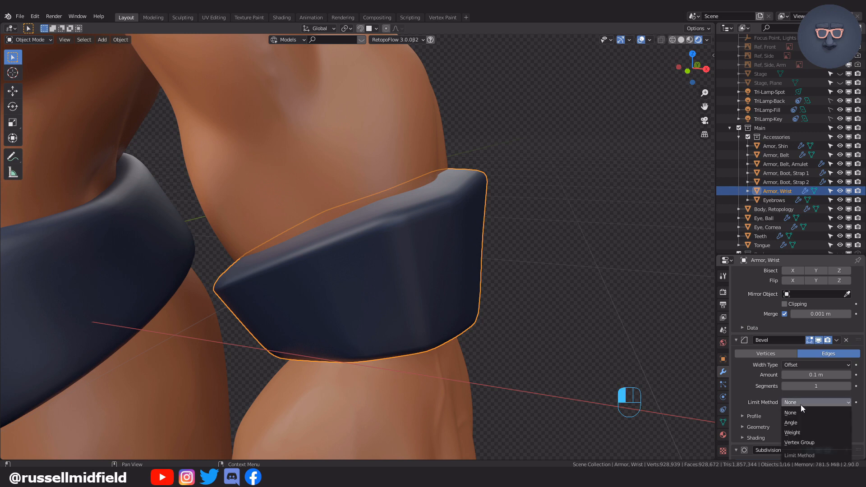
click(808, 433)
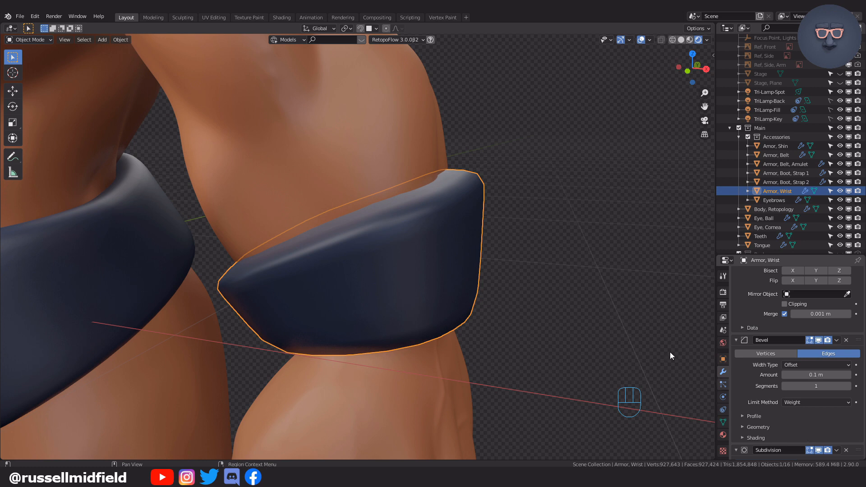
- In edge-select Edit Mode, edge-slide the wrist guard's middle loop toward the lower rim by a factor of about -0.547
key(Tab)
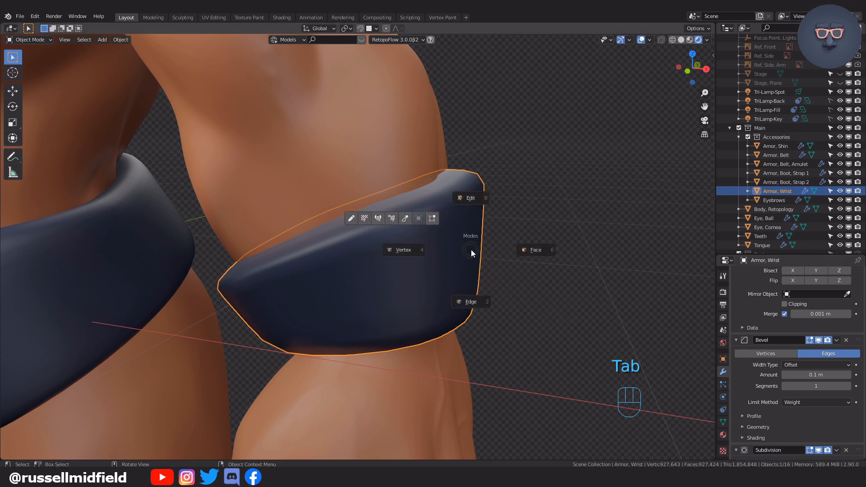
click(472, 294)
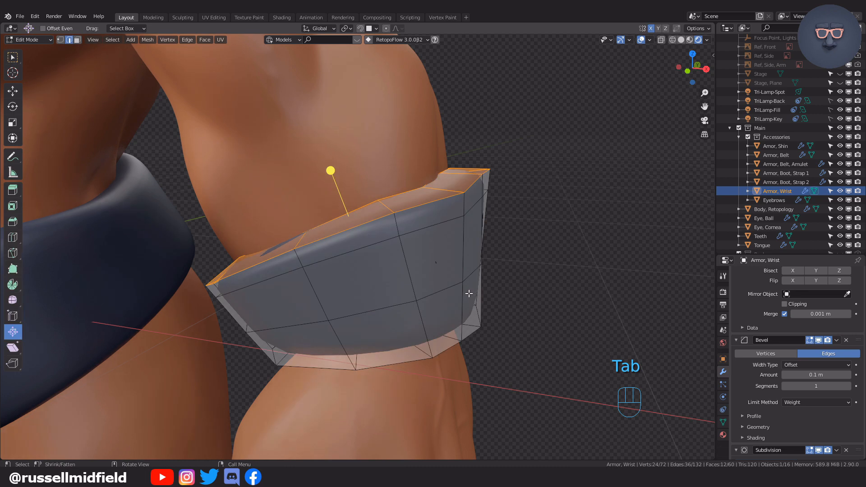
middle_drag(451, 286, 435, 275)
key(Tab)
click(491, 276)
middle_drag(492, 276, 404, 275)
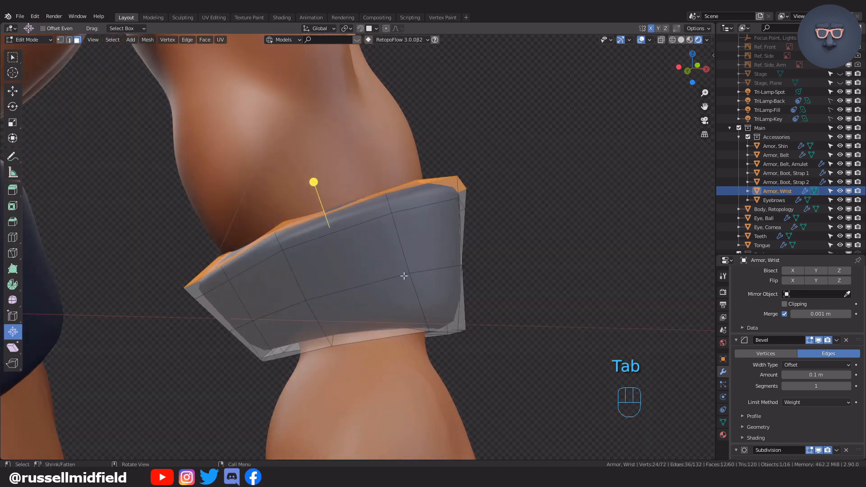
key(Tab)
click(319, 302)
middle_drag(425, 307, 441, 304)
key(g)
key(g)
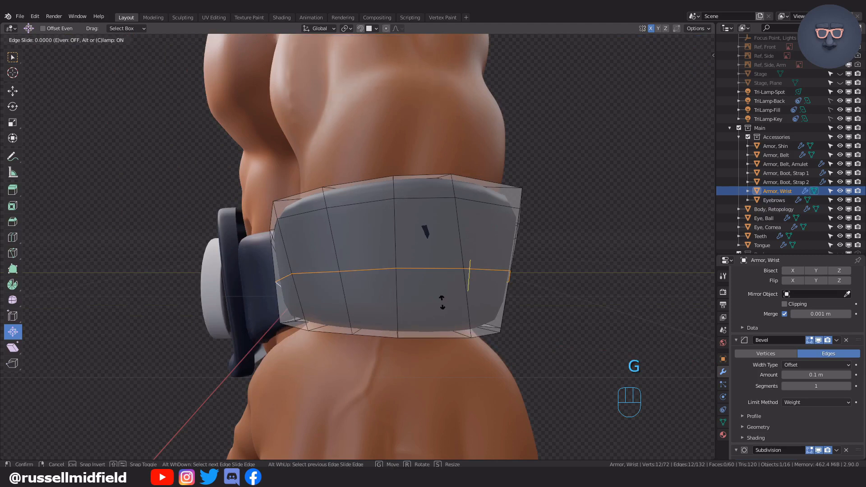
click(447, 341)
- Edge-slide the same loop even closer to the lower rim by a factor of about -0.638
middle_drag(448, 341, 599, 308)
key(g)
key(g)
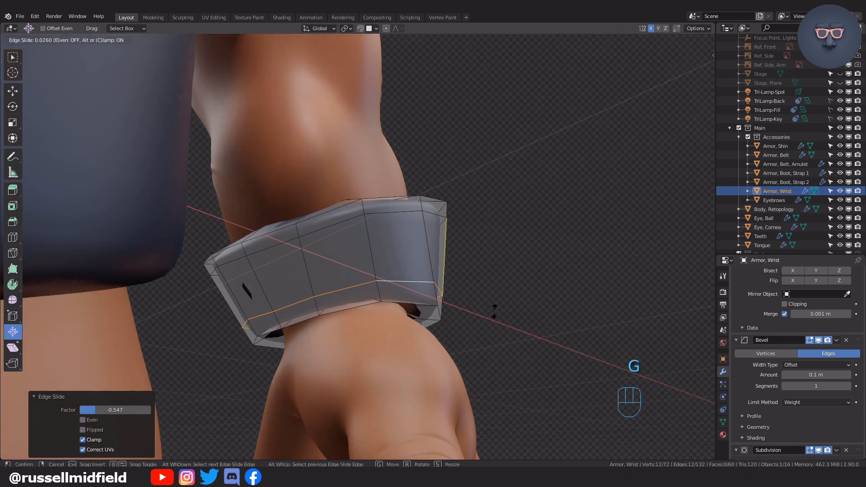
click(496, 344)
- Select the wrist guard's upper edge loop and edge-slide it toward the upper rim with Even on
middle_drag(497, 347, 306, 219)
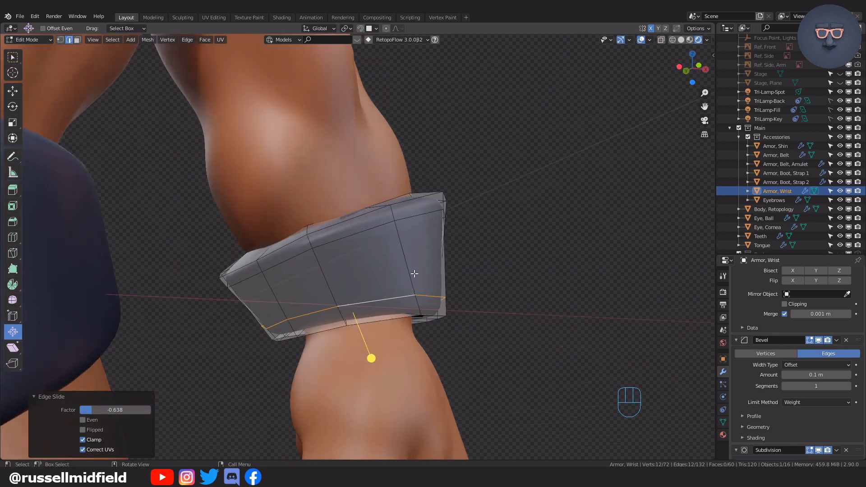
alt+click(378, 235)
middle_drag(378, 235, 459, 253)
key(g)
key(g)
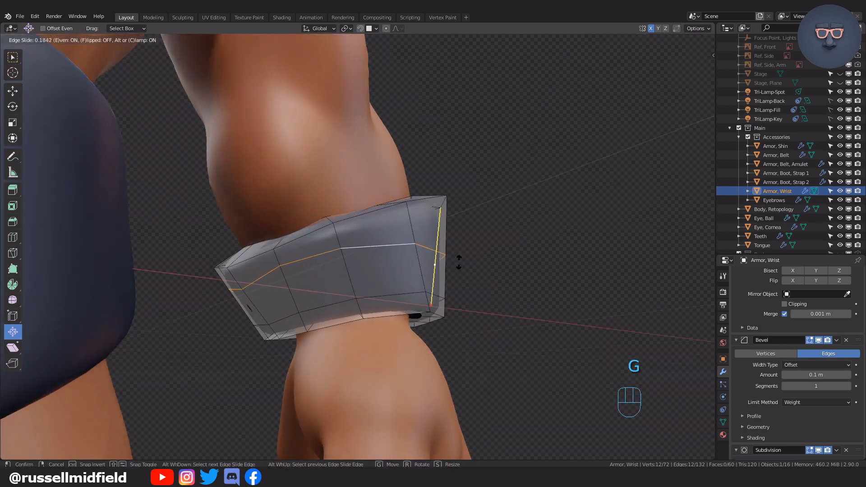
click(450, 216)
- Select the face loop between the wrist guard's two rim bands and inset it by about 0.03 m
middle_drag(449, 217, 430, 287)
key(Tab)
alt+click(364, 253)
middle_drag(501, 261, 504, 240)
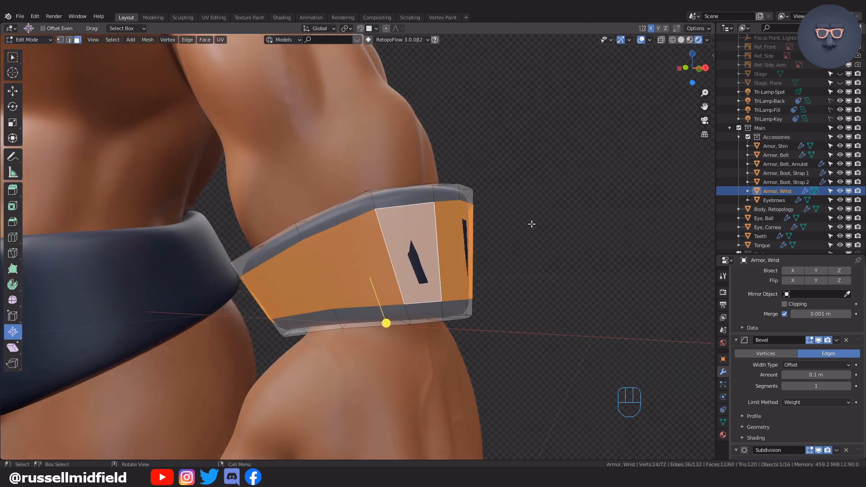
key(i)
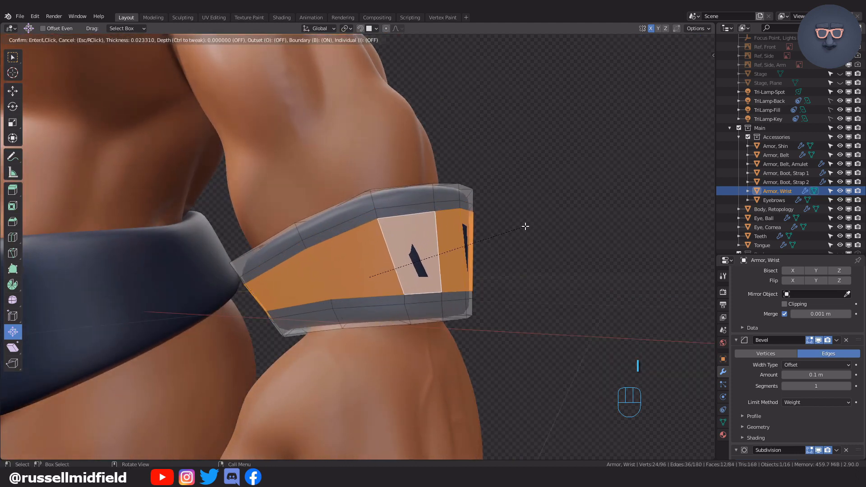
click(523, 226)
mouse_move(524, 226)
middle_down()
mouse_move(547, 253)
mouse_move(491, 267)
middle_up()
- Push the inset faces inward with Shrink/Fatten to recess the wrist guard's middle band, then return to Object Mode
scroll(441, 281, up, 3)
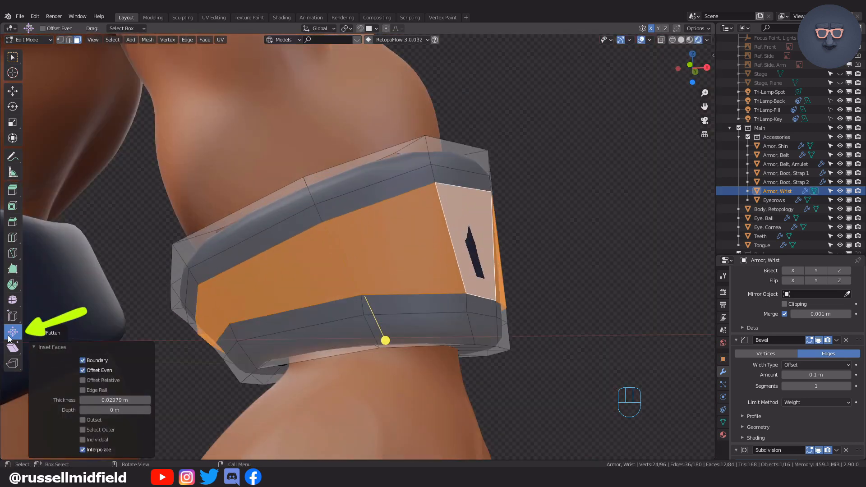
drag(385, 339, 385, 341)
middle_drag(470, 313, 478, 255)
key(Tab)
click(483, 213)
middle_drag(564, 213, 516, 271)
- In edge-select Edit Mode, select the wrist guard's edge loops along the recessed band and around the upper and lower rims
scroll(546, 266, up, 2)
scroll(516, 270, up, 1)
key(Tab)
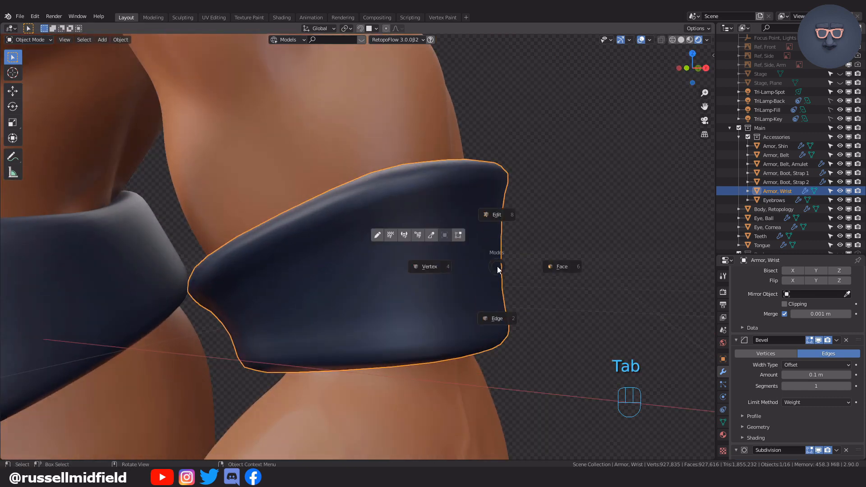
click(486, 311)
middle_drag(485, 308, 419, 241)
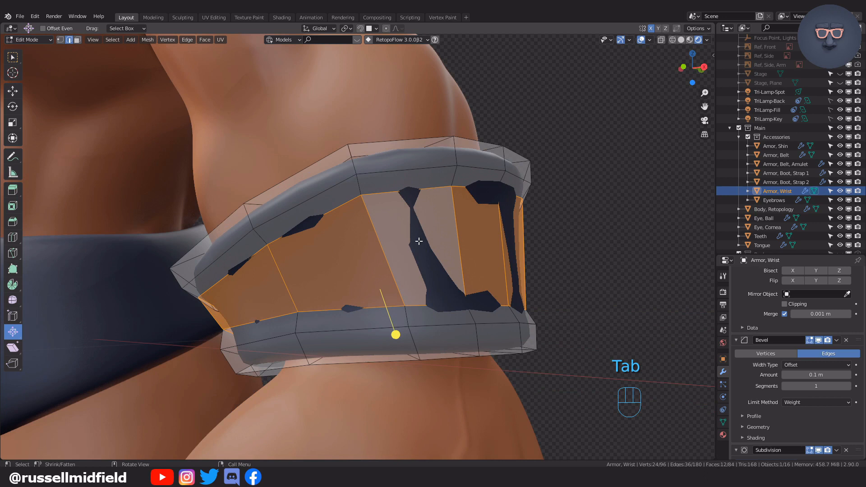
alt+click(381, 193)
alt+shift+click(354, 309)
middle_drag(356, 234, 359, 207)
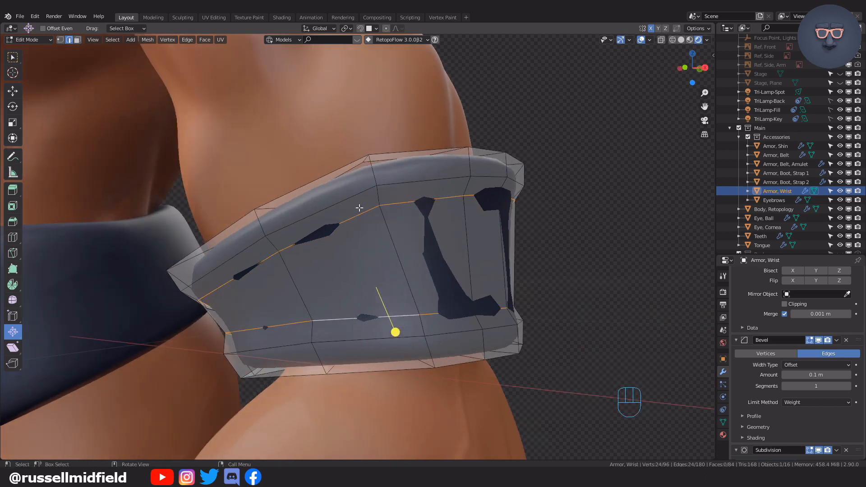
alt+shift+click(336, 172)
middle_drag(335, 172, 379, 297)
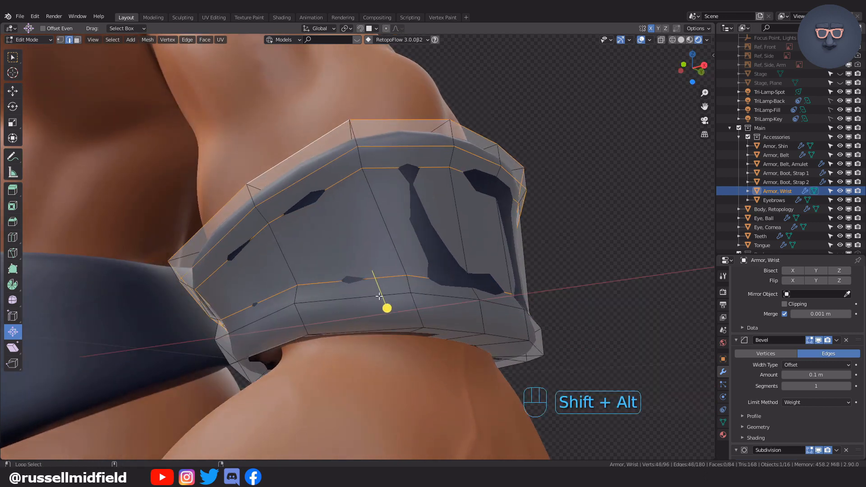
alt+shift+click(372, 328)
middle_drag(372, 328, 519, 325)
- Set the selected edges' Mean Bevel Weight to 1.00 and return to Object Mode
key(n)
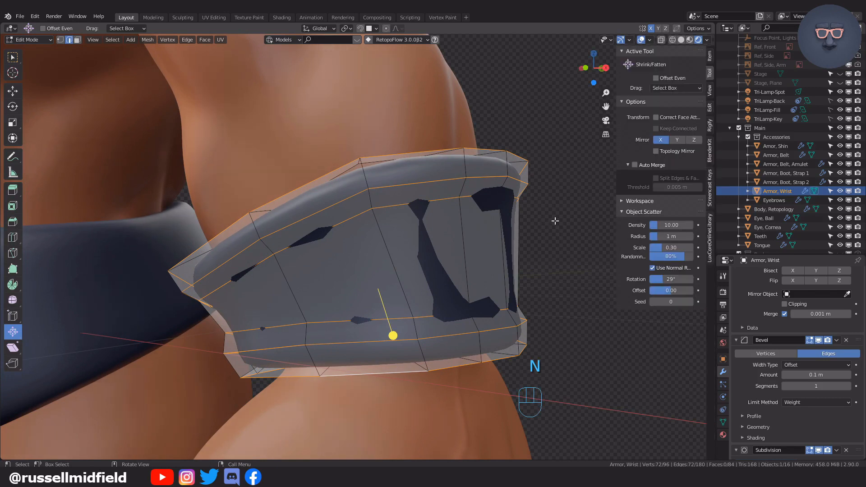
click(711, 59)
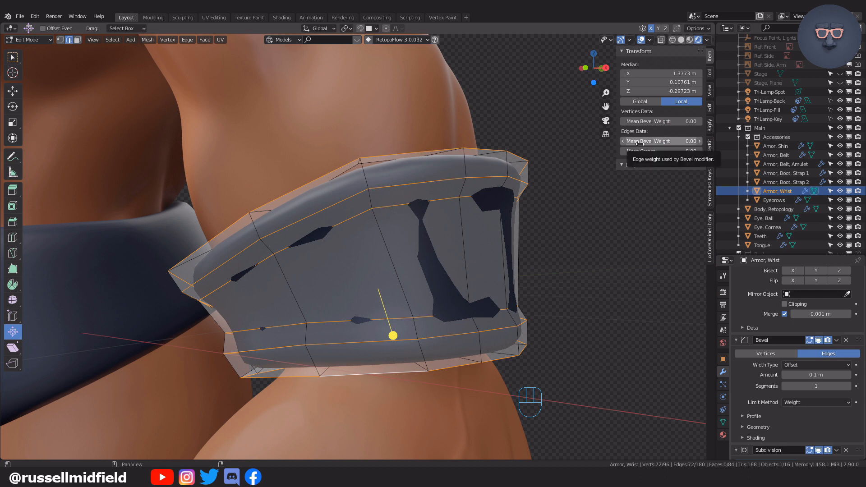
drag(640, 143, 695, 143)
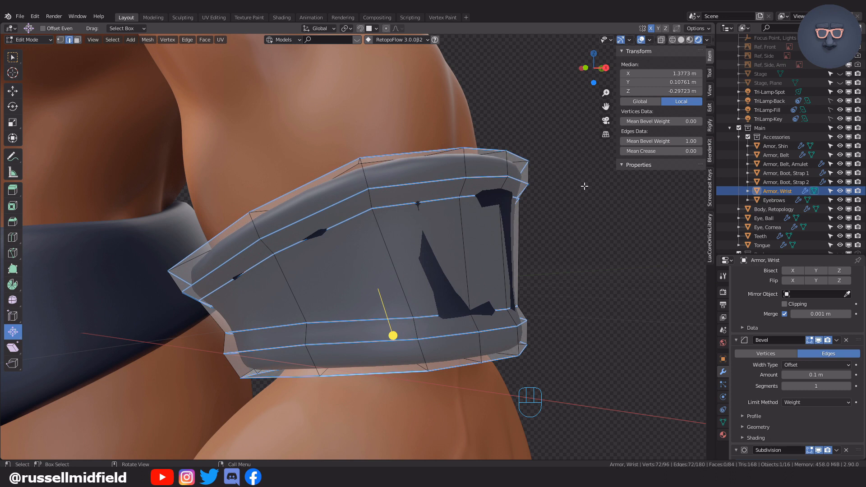
key(Tab)
click(566, 111)
- Set the wrist guard's Bevel amount to 0.02 m and its segments to 2
middle_drag(567, 108, 556, 223)
scroll(556, 224, up, 4)
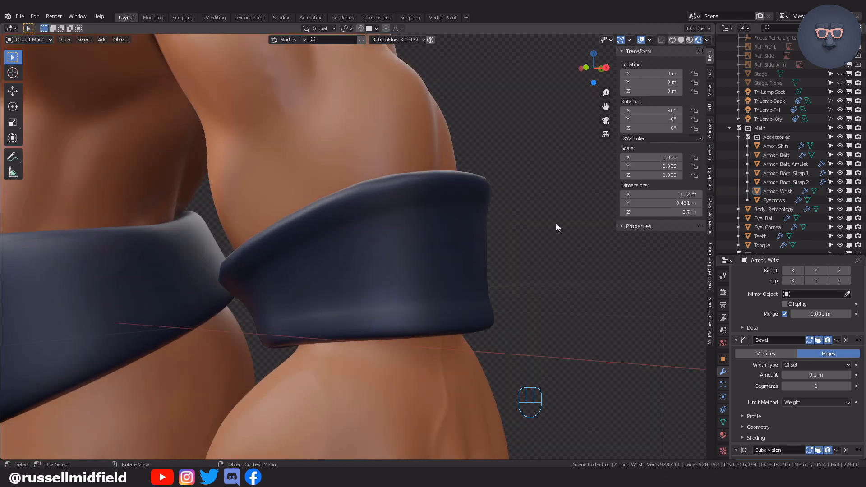
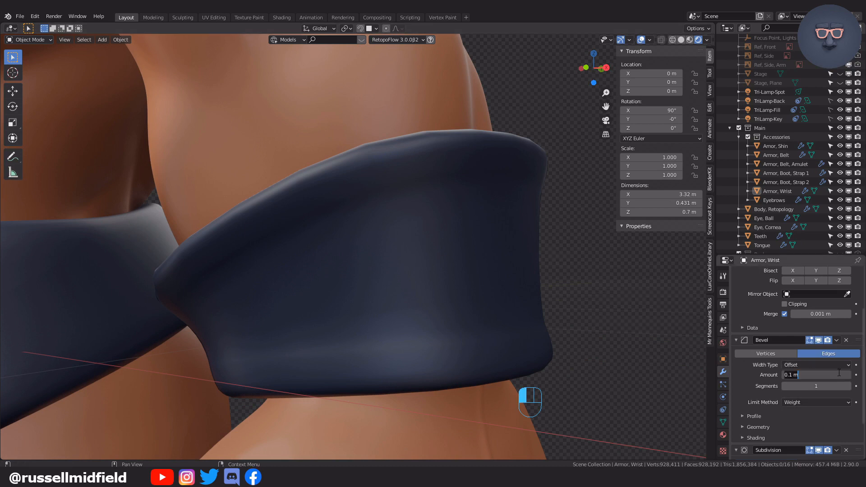
text(2)
key(Return)
click(848, 386)
- Reduce the wrist guard's Bevel amount to 0.01 m
scroll(537, 302, down, 8)
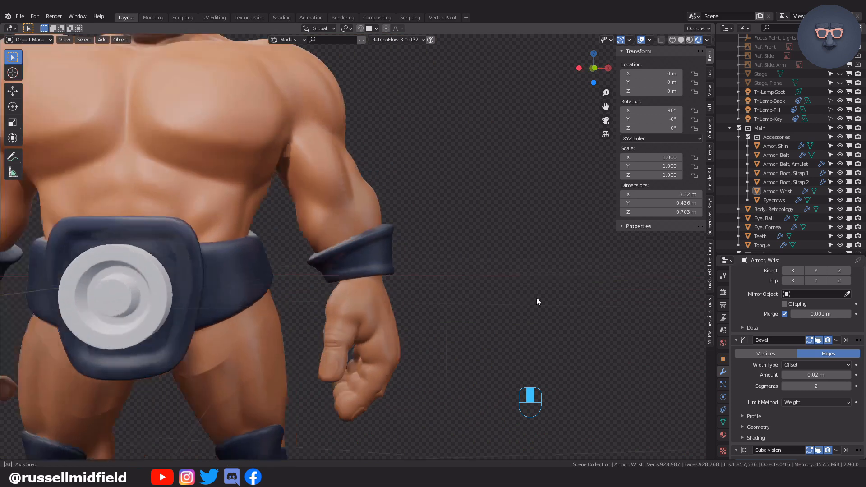
middle_drag(536, 301, 469, 305)
scroll(469, 301, up, 6)
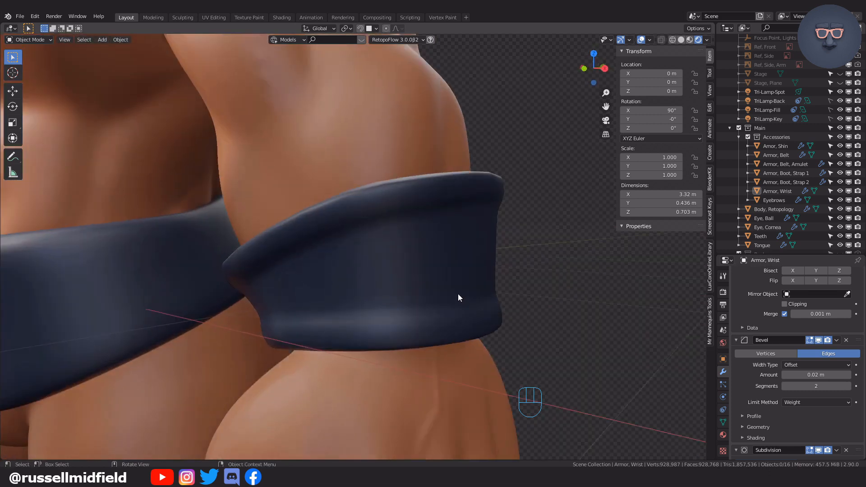
click(784, 375)
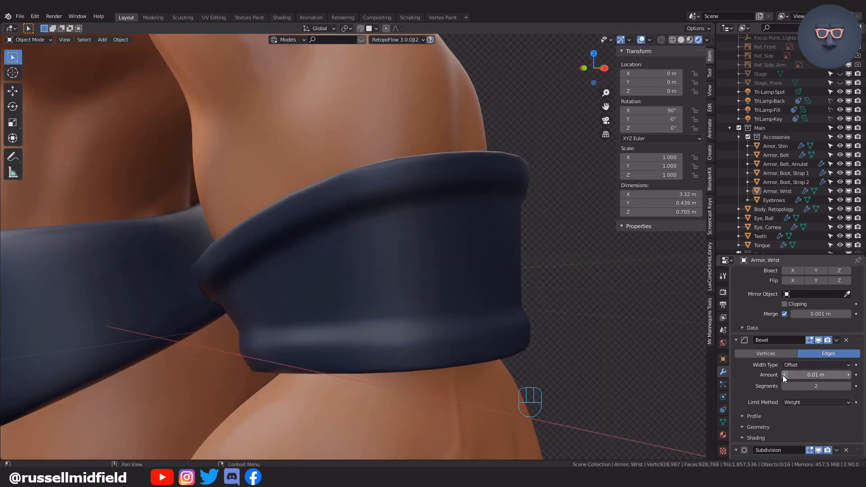
- Compare the wrist guard with its Bevel amount at 0 m and at 0.01 m
click(784, 375)
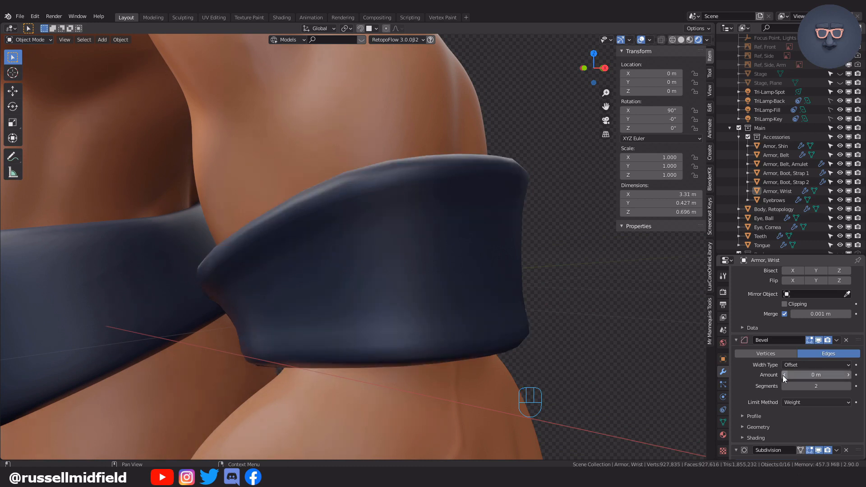
click(848, 374)
middle_drag(569, 328, 589, 313)
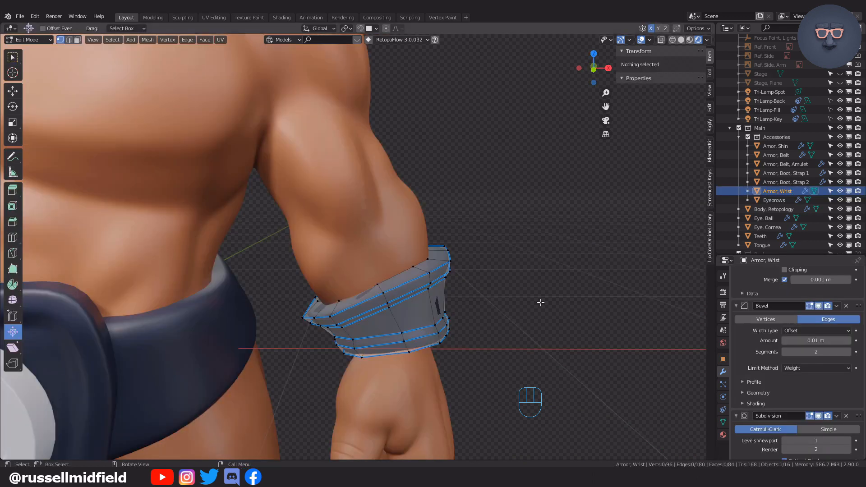
- Select the wrist guard's upper opening loop, move it along Z and scale it to fit the forearm
scroll(539, 302, up, 2)
middle_drag(540, 302, 481, 272)
alt+click(436, 229)
key(g)
key(z)
click(486, 228)
key(s)
click(491, 226)
- Enable snapping and move the upper rim vertices one by one onto the forearm's surface, finishing in Object Mode
click(361, 28)
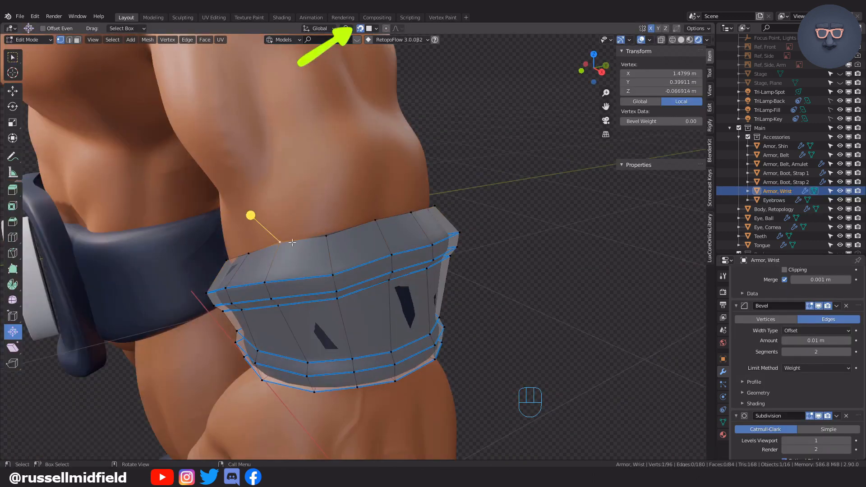
key(g)
key(g)
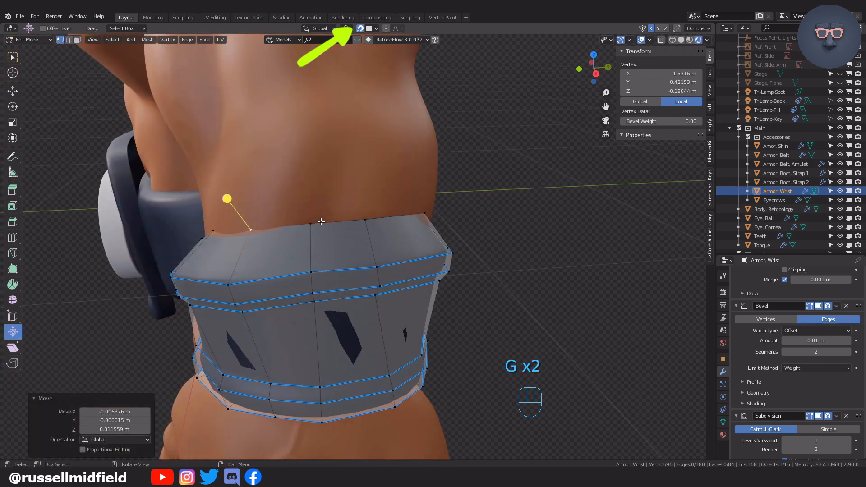
key(g)
key(g)
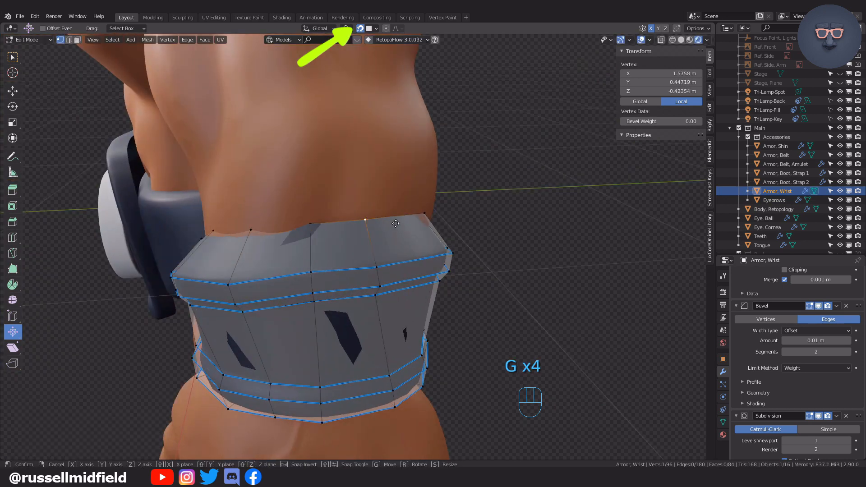
key(g)
key(g)
key(g)
key(g)
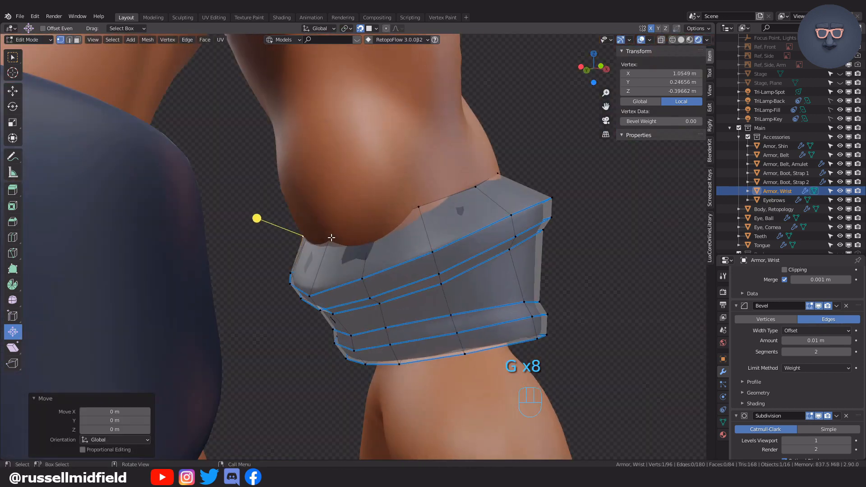
key(g)
key(g)
key(g)
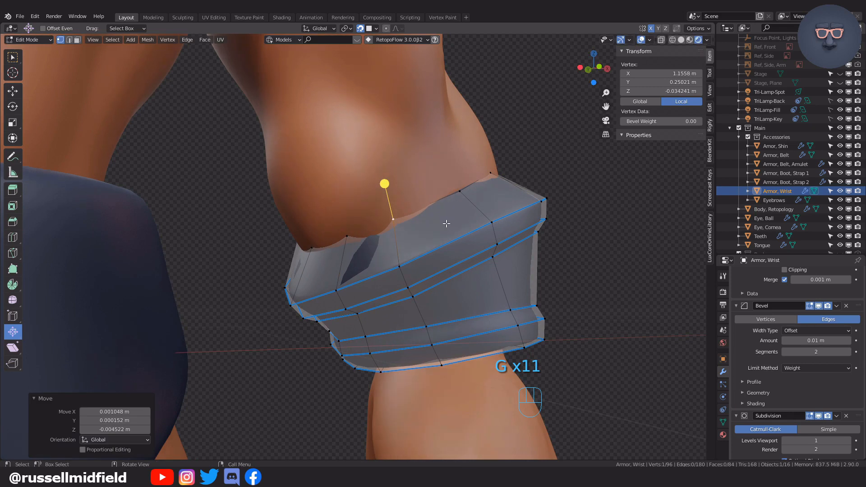
key(g)
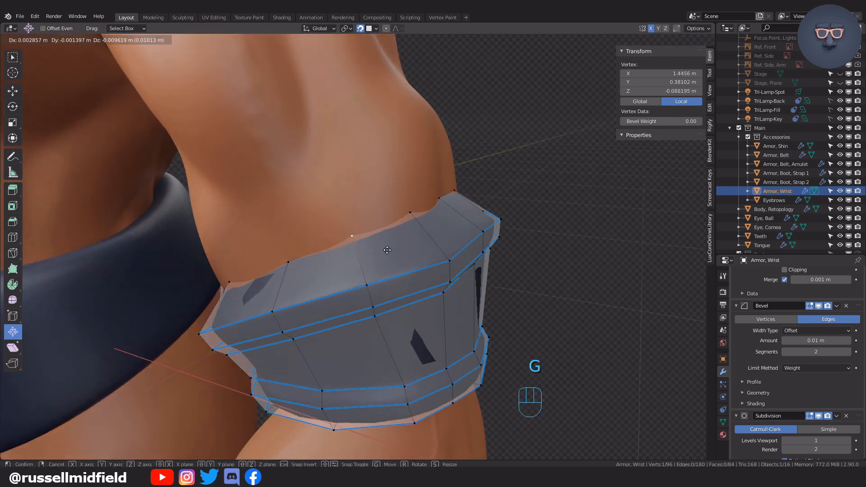
key(Tab)
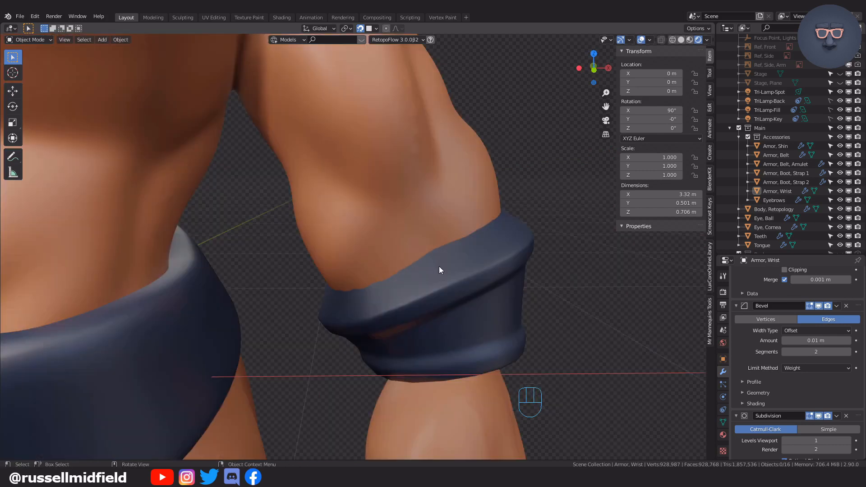
- In Edit Mode, isolate the wrist guard in local view with its upper opening's edge loop selected
key(Tab)
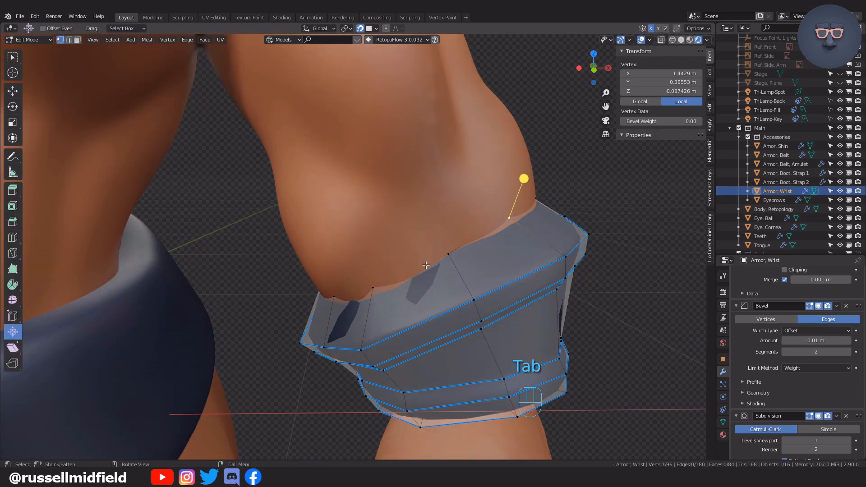
key(KP_Divide)
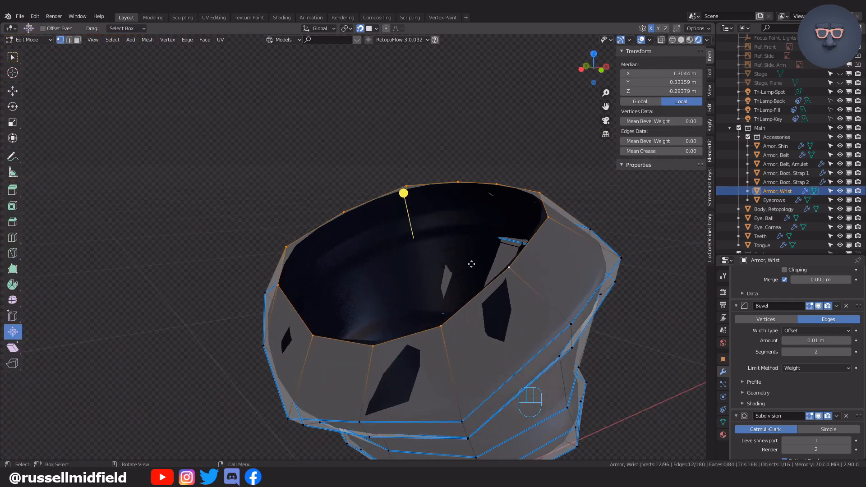
key(e)
key(ctrl+z)
key(e)
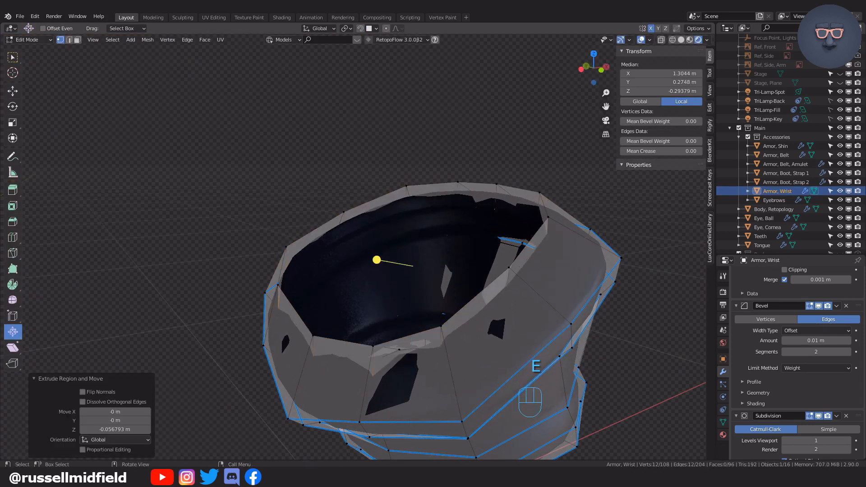
key(s)
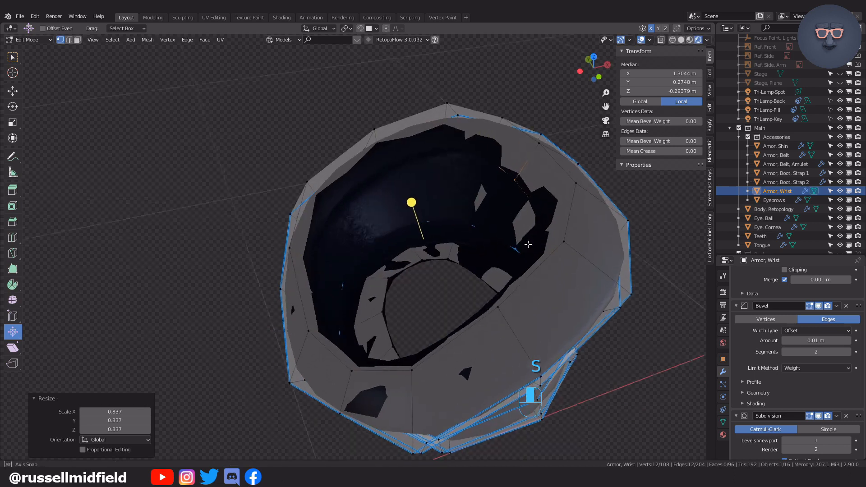
key(ctrl+z)
key(ctrl+z)
key(ctrl+z)
- Extrude the upper opening loop into the wrist guard, scale and reposition it, and leave Edit Mode and local view
key(e)
key(s)
click(571, 197)
key(g)
key(Tab)
key(KP_Divide)
- Select the shin guard, enable Only Rim in its Solidify modifier and apply the modifier
middle_drag(472, 226, 418, 194)
shift+middle_drag(427, 315, 431, 187)
middle_drag(402, 225, 380, 228)
scroll(380, 227, up, 7)
click(327, 194)
scroll(327, 189, up, 3)
shift+middle_drag(328, 176, 415, 330)
key(Tab)
key(alt+z)
key(alt+z)
scroll(788, 384, up, 5)
click(785, 379)
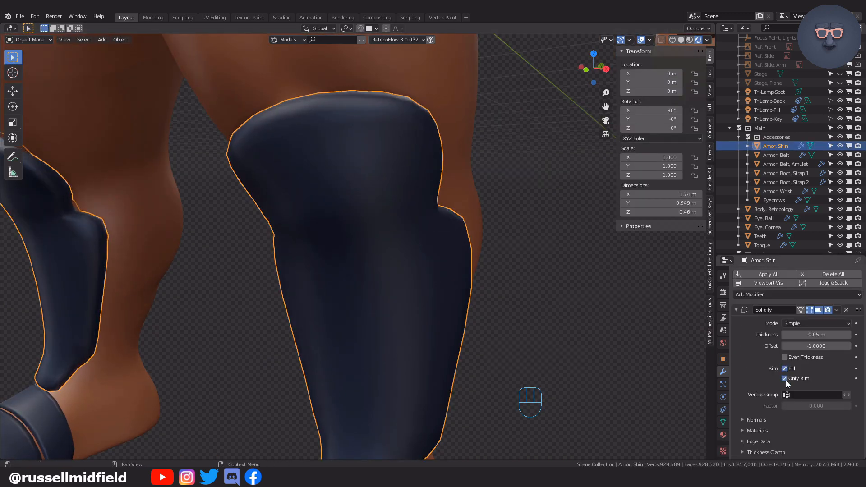
click(807, 320)
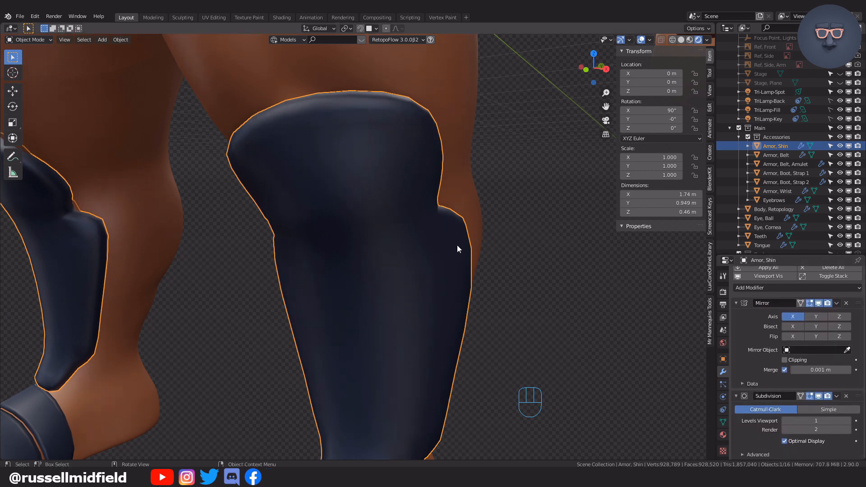
- Add a Bevel modifier to the shin guard above Subdivision, with its limit method set to Weight
click(762, 288)
click(672, 129)
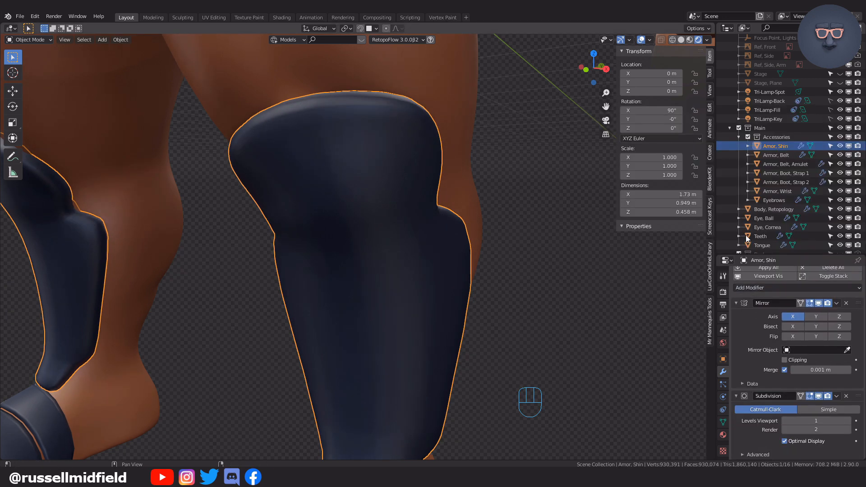
scroll(848, 370, down, 5)
drag(859, 378, 857, 307)
click(825, 370)
click(817, 401)
- In face-select Edit Mode, select the inner faces of the shin guard's kneecap
middle_drag(409, 216, 419, 243)
key(Tab)
drag(334, 168, 452, 212)
middle_drag(480, 205, 456, 211)
key(i)
click(511, 184)
middle_drag(511, 184, 460, 224)
key(e)
click(486, 201)
scroll(486, 202, down, 3)
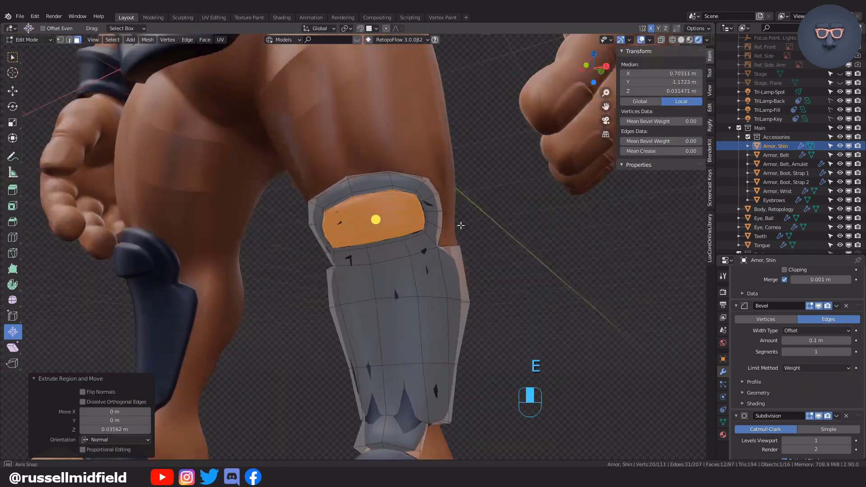
key(ctrl+z)
key(ctrl+z)
- Add the row of faces below to the kneecap selection, inset it and extrude it outward about 0.036 m
scroll(406, 239, up, 3)
shift+drag(360, 248, 433, 264)
middle_drag(469, 225, 487, 215)
key(i)
click(500, 210)
key(e)
click(489, 212)
middle_drag(235, 287, 379, 273)
middle_drag(379, 273, 365, 274)
scroll(366, 273, down, 3)
middle_drag(483, 263, 397, 243)
scroll(397, 237, up, 4)
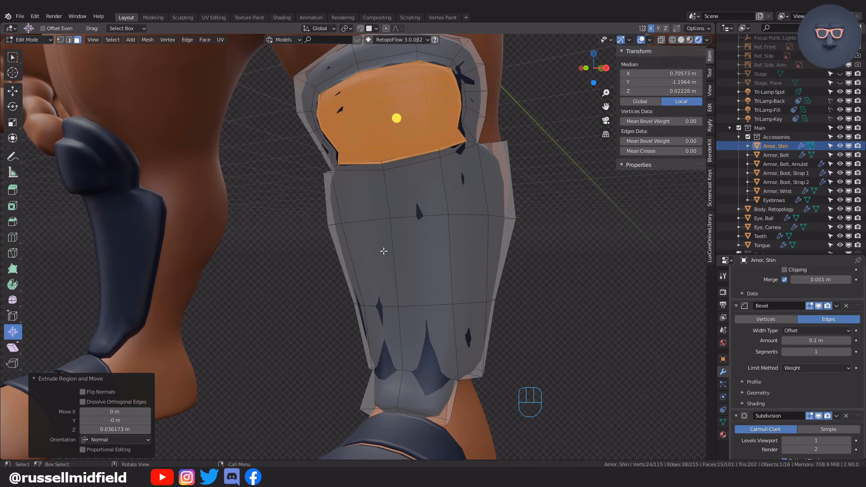
- Select the faces on the front of the shin guard below the kneecap and inset them
drag(402, 201, 429, 335)
middle_drag(430, 336, 438, 312)
shift+drag(415, 237, 420, 244)
middle_drag(419, 243, 517, 246)
key(i)
click(514, 247)
- Extrude the inset shin faces outward into a raised panel and scale them to 0.930
key(KP_1)
key(g)
key(ctrl+z)
key(e)
click(460, 253)
key(s)
click(474, 247)
scroll(478, 257, down, 4)
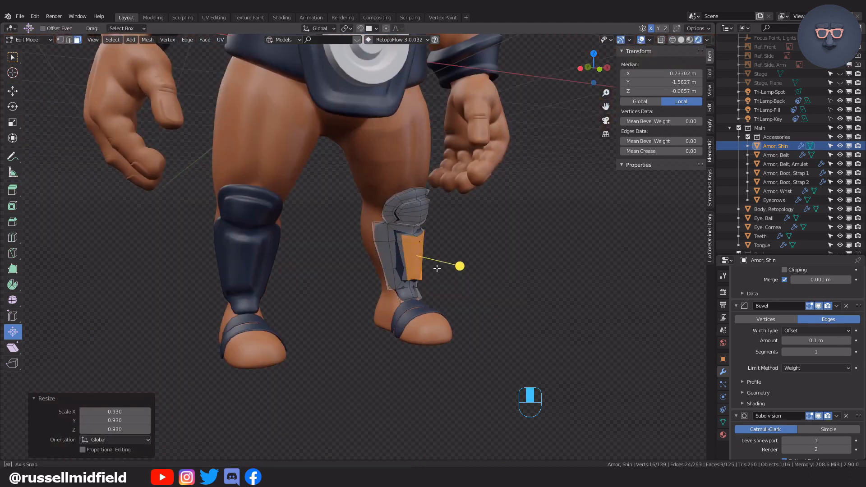
- Inspect the raised knee and shin panels in Object Mode
middle_drag(437, 267, 403, 267)
scroll(402, 268, up, 4)
key(Tab)
click(434, 234)
click(430, 235)
middle_drag(436, 235, 429, 239)
scroll(430, 238, up, 2)
- In edge-select Edit Mode, select the edge loops around the shin guard's raised kneecap panel
key(Tab)
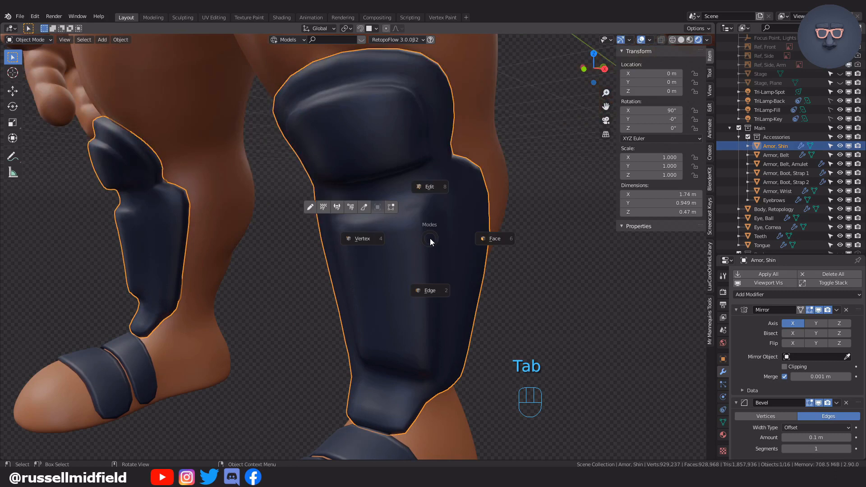
click(429, 289)
alt+click(396, 88)
alt+shift+click(418, 169)
middle_drag(360, 158, 418, 142)
alt+shift+click(420, 139)
middle_drag(525, 198, 397, 203)
alt+shift+click(428, 196)
alt+shift+click(375, 204)
- Add the edge loops around the raised shin panel and the guard's outer rim to the selection
middle_drag(366, 332, 332, 262)
alt+shift+click(406, 248)
key(alt+z)
scroll(488, 247, up, 4)
scroll(489, 247, down, 4)
alt+shift+click(332, 262)
scroll(419, 318, up, 4)
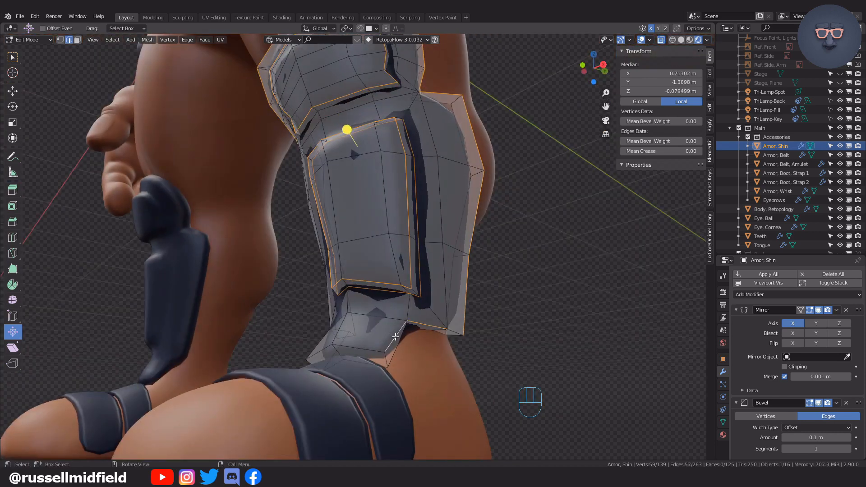
middle_drag(395, 337, 455, 331)
alt+shift+click(478, 366)
middle_drag(478, 366, 544, 352)
alt+shift+click(388, 172)
middle_drag(387, 173, 345, 184)
- Raise the selected shin guard edges' Mean Bevel Weight to its maximum and return to Object Mode
drag(650, 141, 699, 141)
key(Tab)
middle_drag(474, 180, 498, 225)
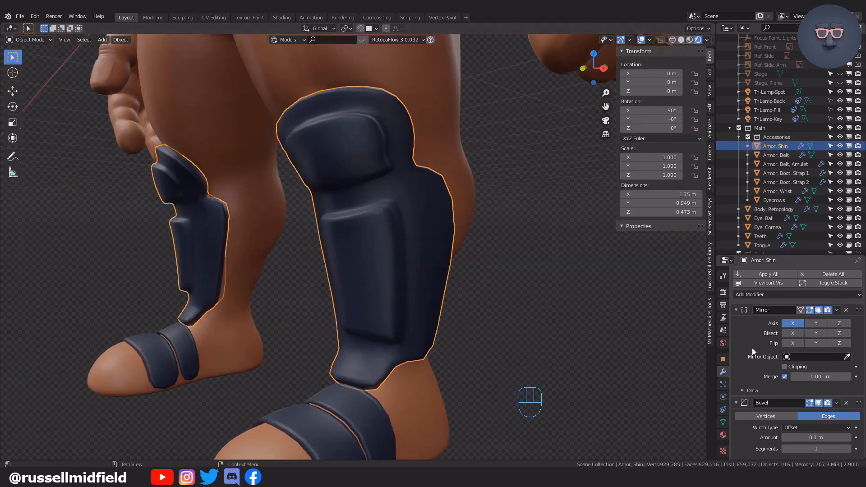
- Set the shin guard's Bevel amount to 0.02 m and its segments to 2
scroll(751, 347, down, 2)
double_click(817, 401)
text(0.02)
key(Return)
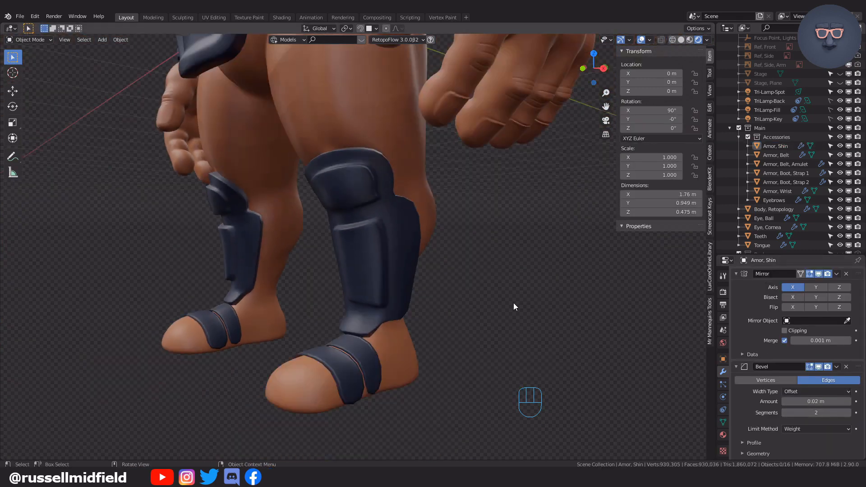
- In vertex-select Edit Mode, select two vertices on the shin guard's front and slide them along their edges
scroll(514, 307, down, 5)
middle_drag(532, 301, 476, 228)
scroll(525, 285, up, 7)
click(470, 249)
key(Tab)
click(466, 289)
scroll(466, 290, up, 4)
shift+click(467, 220)
middle_drag(533, 236, 551, 254)
key(g)
key(g)
click(539, 245)
- Slide vertices of the shin guard's raised lower panel along their edges to even out its surface
click(466, 276)
key(g)
key(g)
key(g)
click(456, 253)
scroll(456, 253, down, 3)
key(g)
click(382, 244)
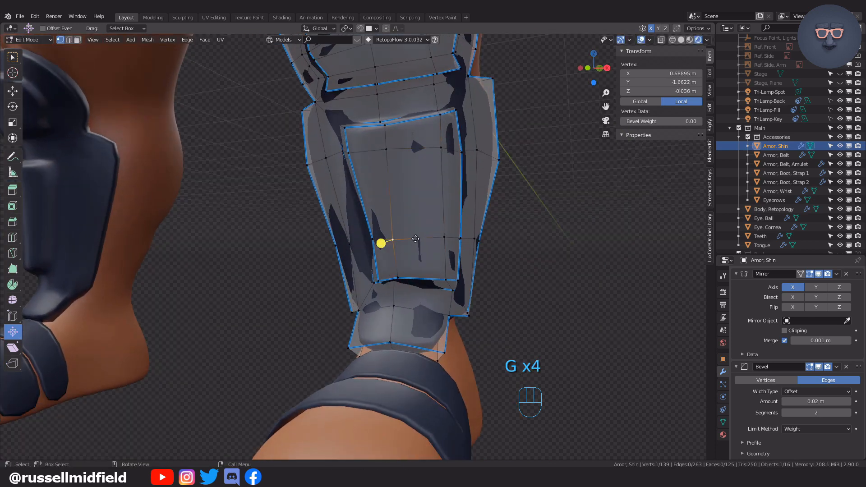
key(g)
click(418, 240)
- Slide the vertex just beneath the raised panel's lower outer corner outward along its edge
scroll(418, 240, down, 4)
middle_drag(417, 240, 448, 231)
scroll(410, 234, up, 5)
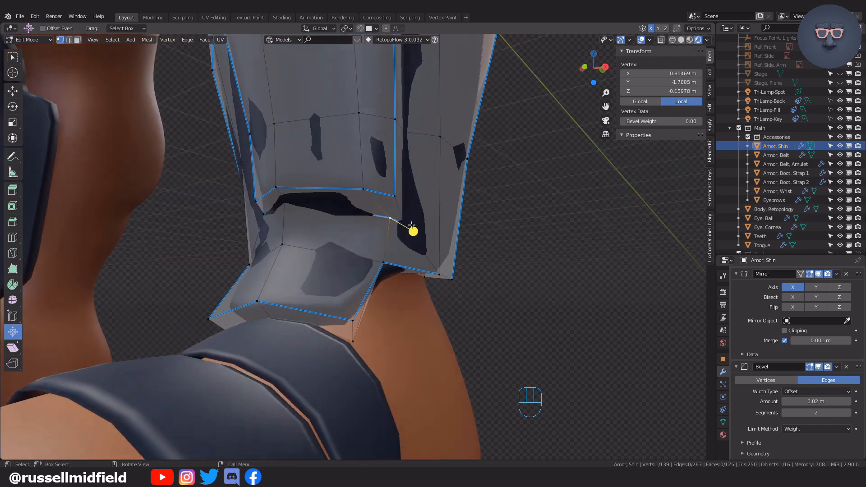
key(g)
key(g)
click(425, 219)
key(g)
key(g)
click(424, 223)
- Slide the neighbouring vertices beneath the shin panel outward along their edges and return to Object Mode
middle_drag(397, 225, 437, 225)
click(392, 221)
key(g)
key(g)
click(435, 239)
click(356, 231)
key(g)
key(g)
middle_drag(359, 231, 440, 213)
click(437, 242)
scroll(437, 242, down, 3)
key(Tab)
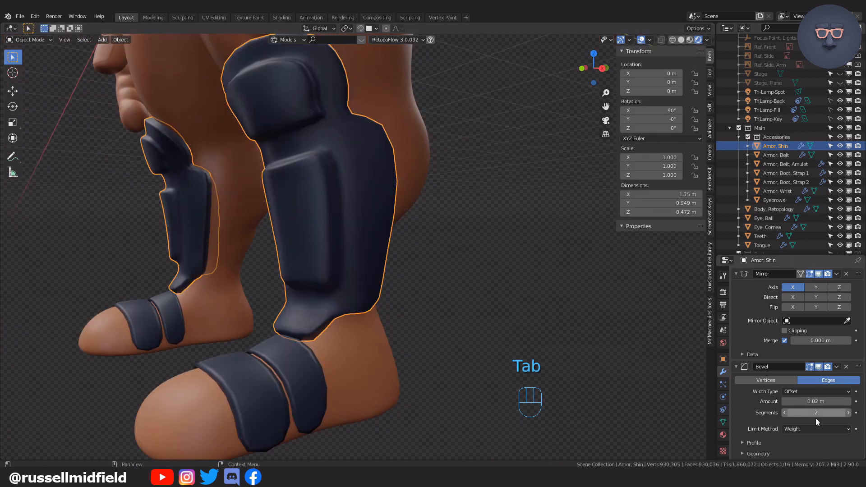
- Select the belt amulet and, in vertex-select Edit Mode, select its rear outer edge loop
scroll(816, 419, down, 5)
scroll(465, 272, down, 4)
middle_drag(447, 262, 500, 291)
click(510, 299)
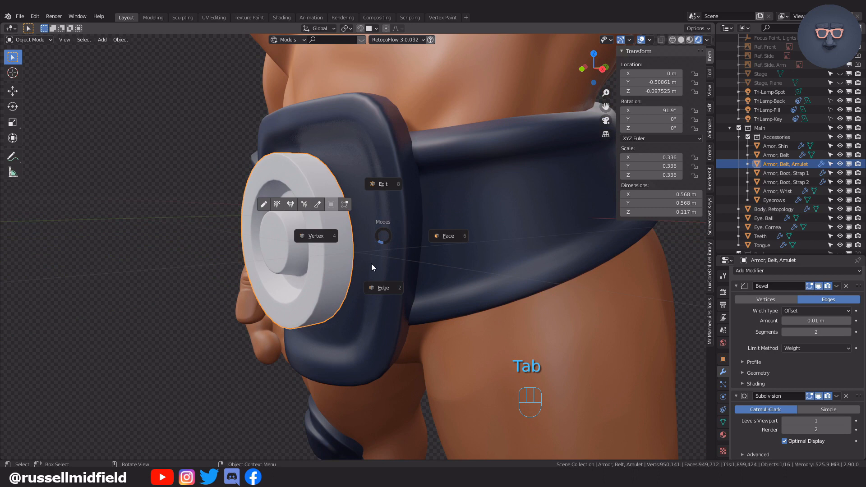
click(333, 239)
middle_drag(349, 244, 282, 191)
scroll(327, 247, up, 3)
alt+click(273, 189)
- Enable snapping, move the amulet's rear edge loop from the front view onto the belt plate, and return to Object Mode
key(KP_1)
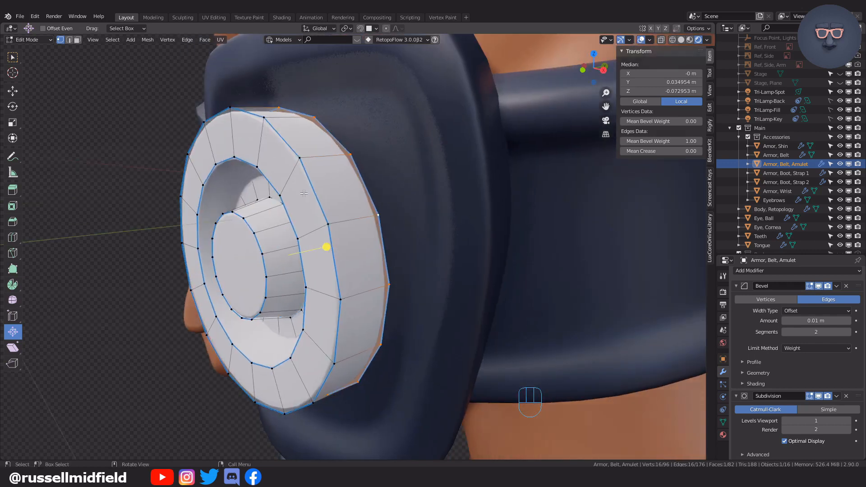
click(360, 28)
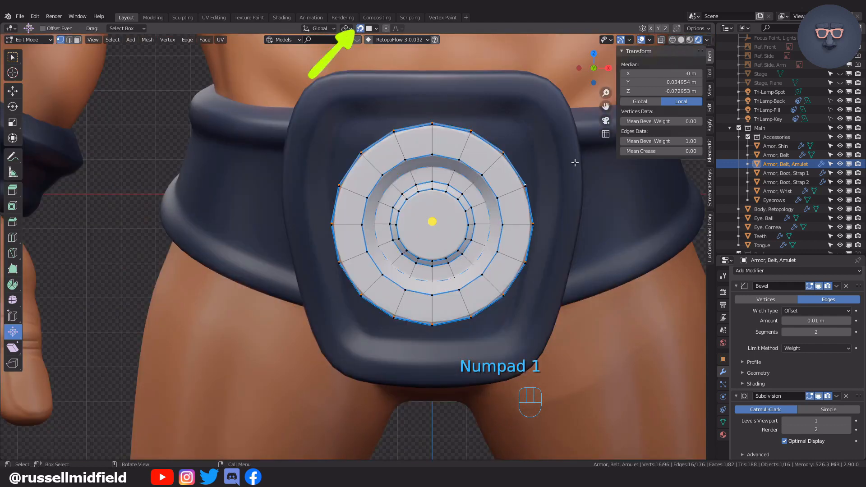
key(g)
click(575, 163)
middle_drag(580, 213, 488, 184)
key(Tab)
click(478, 132)
- Join the amulet into the belt object, keeping the belt as the active object, and deselect everything
click(150, 169)
scroll(316, 250, down, 3)
middle_drag(316, 250, 331, 258)
scroll(350, 256, down, 3)
scroll(331, 258, down, 2)
click(347, 256)
scroll(347, 256, up, 5)
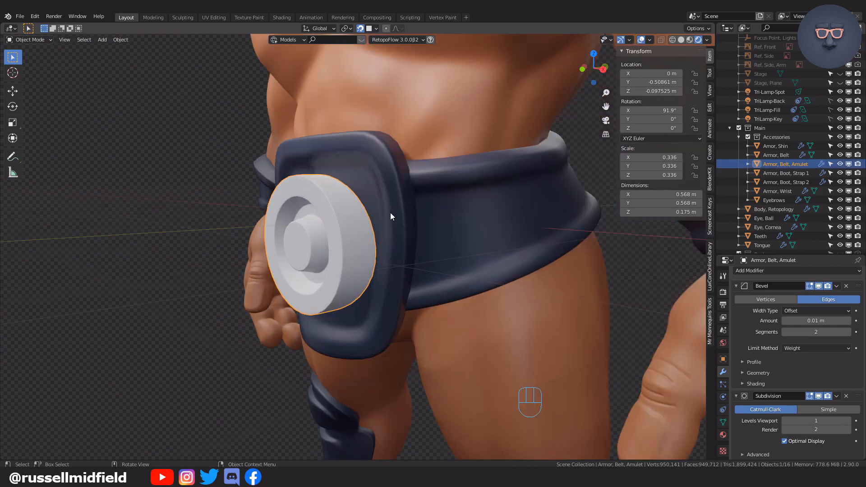
shift+click(391, 208)
key(ctrl+j)
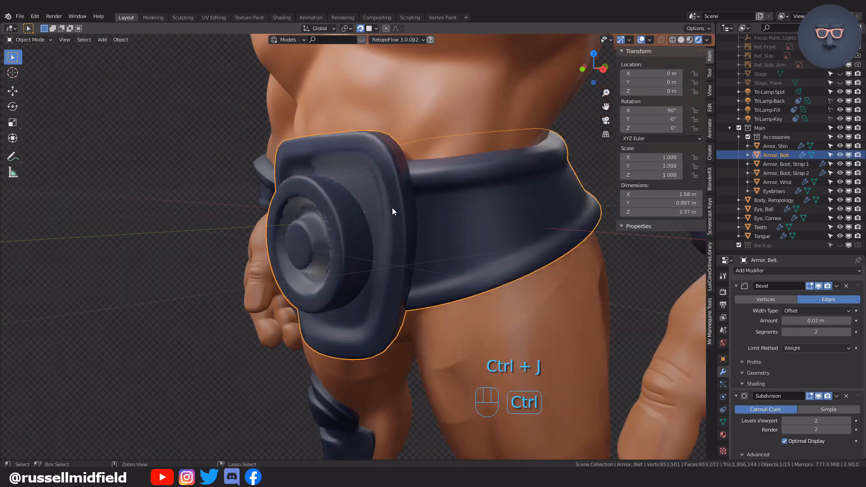
click(170, 222)
scroll(337, 277, down, 4)
mouse_move(362, 277)
middle_down()
mouse_move(412, 278)
mouse_move(318, 274)
mouse_move(389, 278)
mouse_move(369, 277)
middle_up()
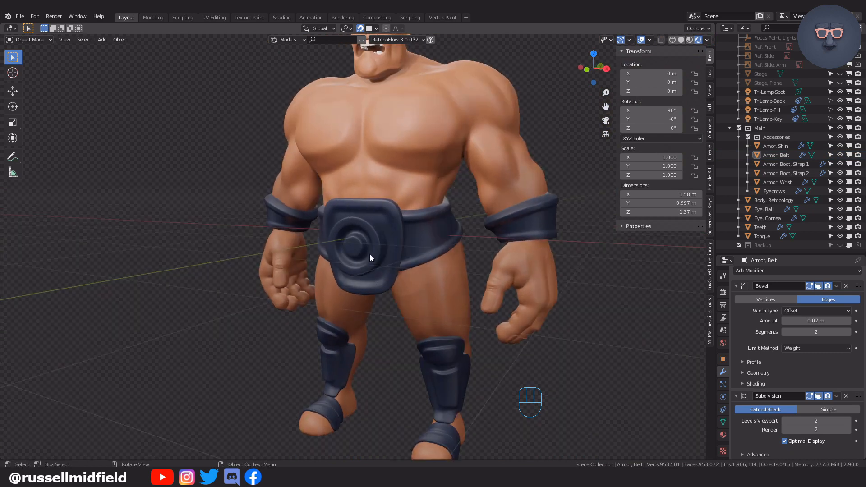
- Add a second material slot to the belt and fill it with the existing Material.003
click(369, 254)
scroll(370, 254, up, 3)
click(723, 434)
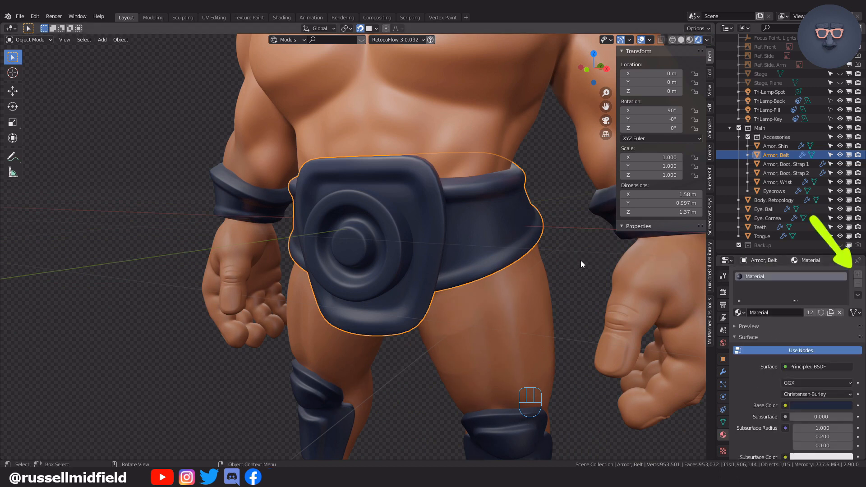
click(858, 274)
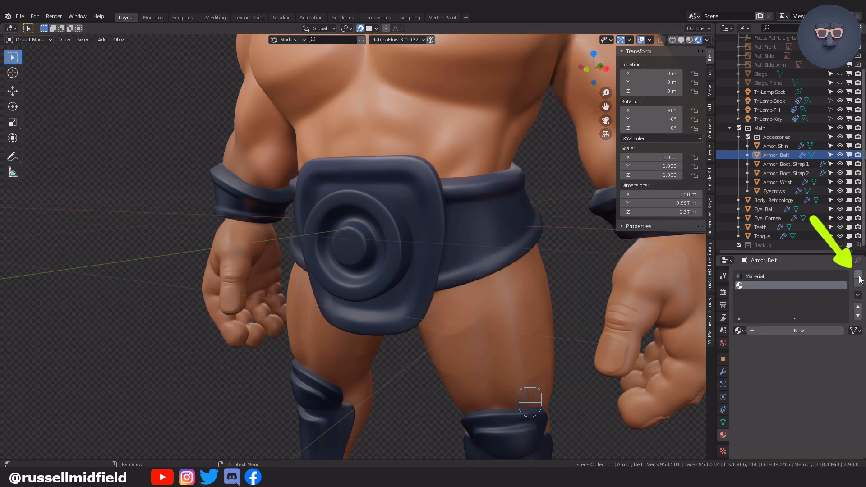
click(740, 331)
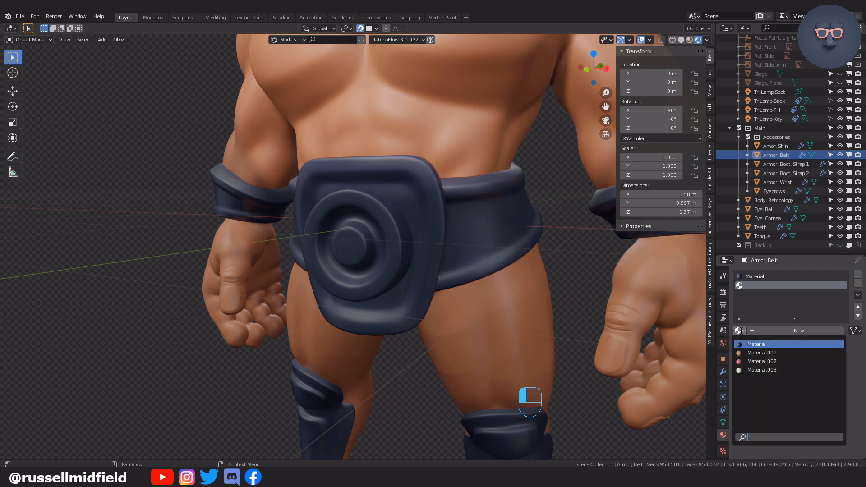
click(757, 371)
- In Edit Mode, select the whole linked amulet mesh, assign Material.003 to it, and return to Object Mode
click(414, 211)
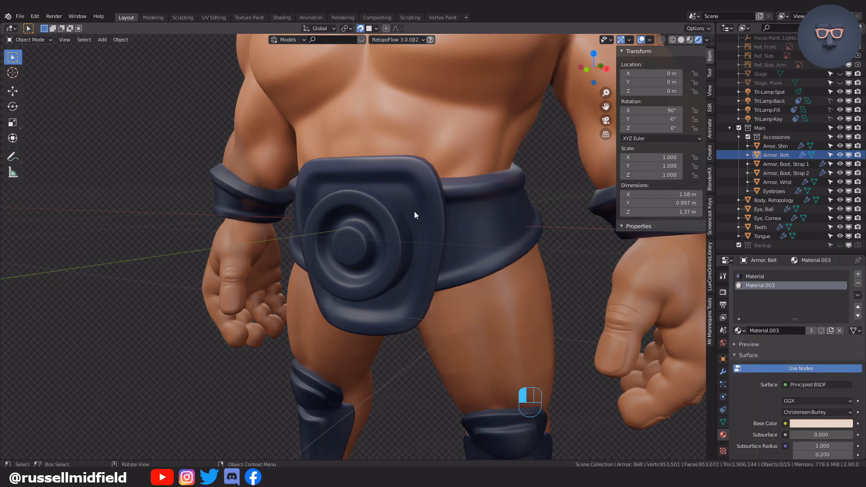
key(Tab)
click(334, 215)
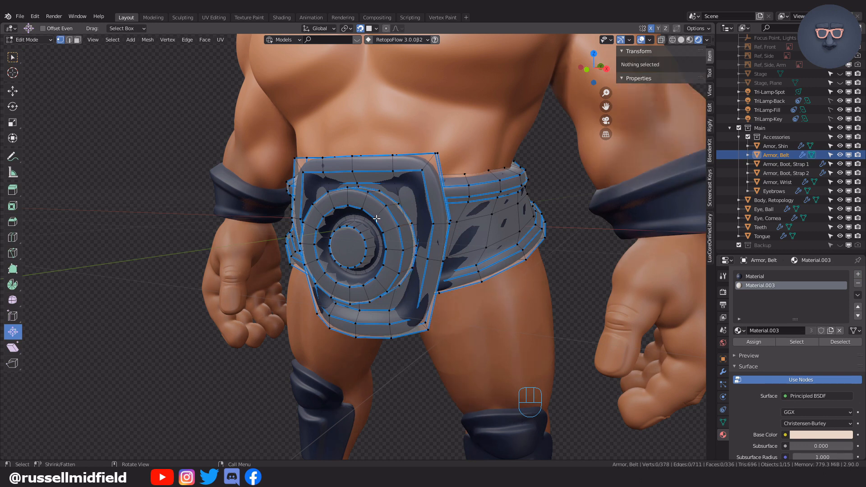
key(l)
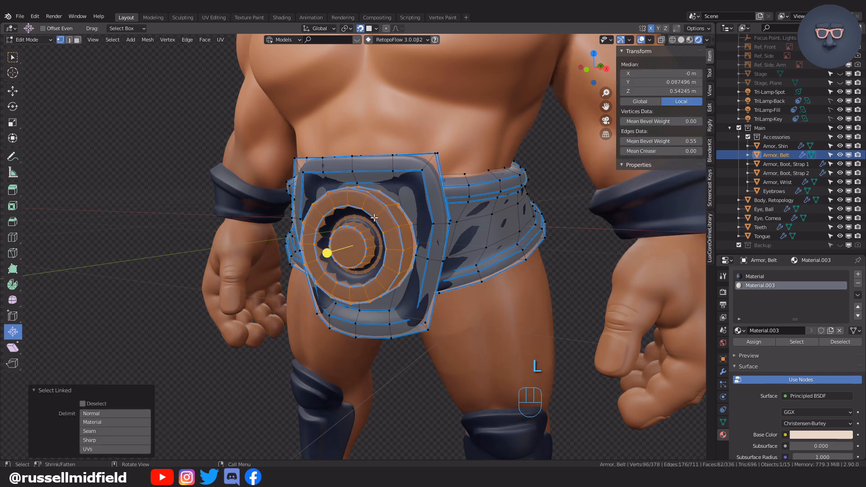
click(756, 343)
key(Tab)
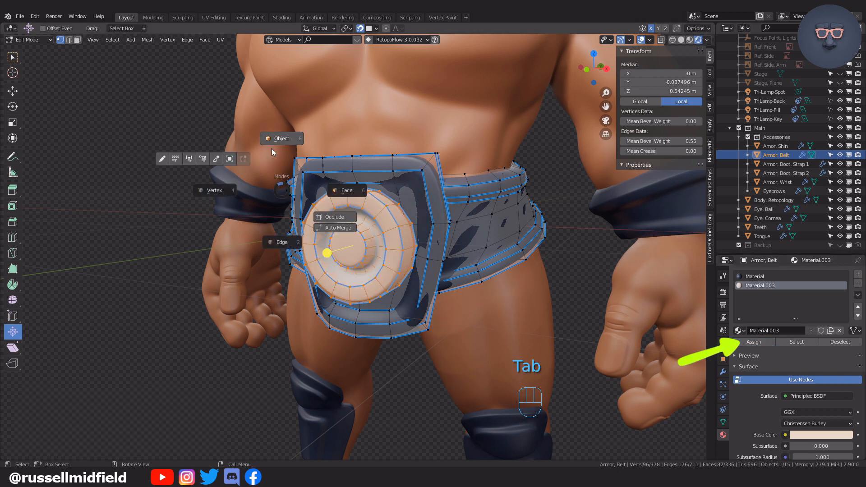
scroll(392, 274, down, 5)
middle_drag(391, 274, 405, 279)
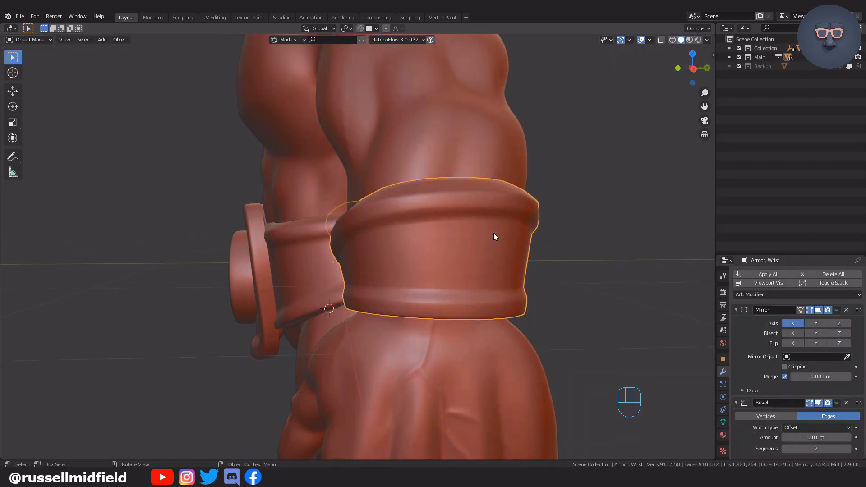
- In vertex-select Edit Mode, add one centred horizontal loop cut around the middle of the wrist guard
key(KP_3)
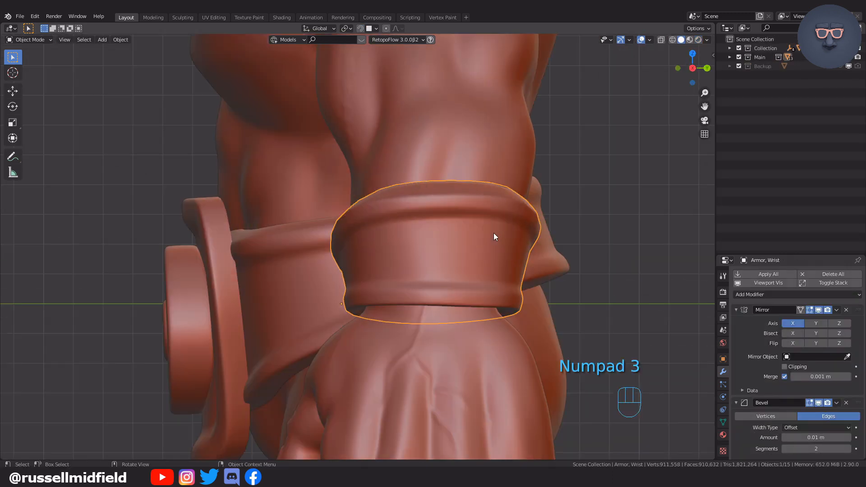
shift+middle_drag(494, 234, 456, 239)
scroll(469, 235, up, 4)
key(Tab)
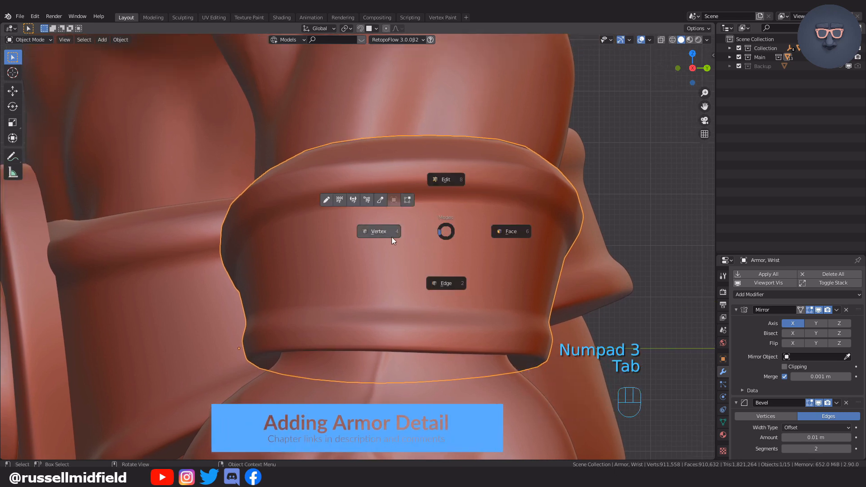
key(ctrl+r)
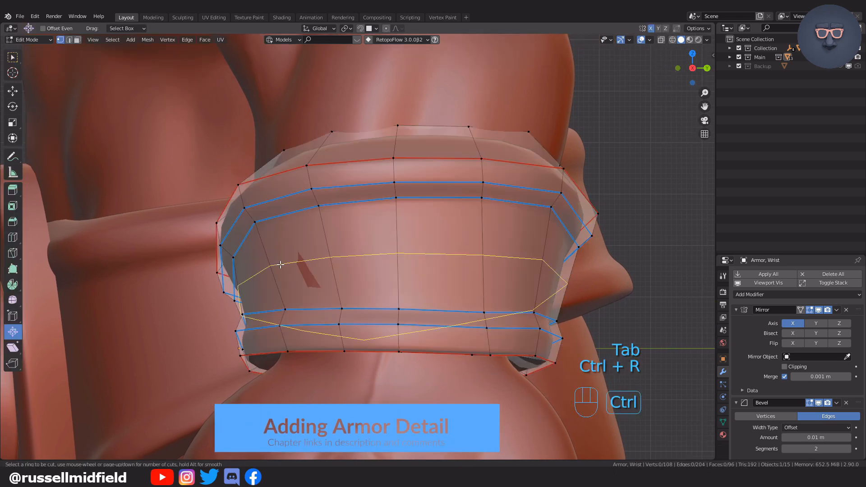
click(280, 265)
right_click(280, 265)
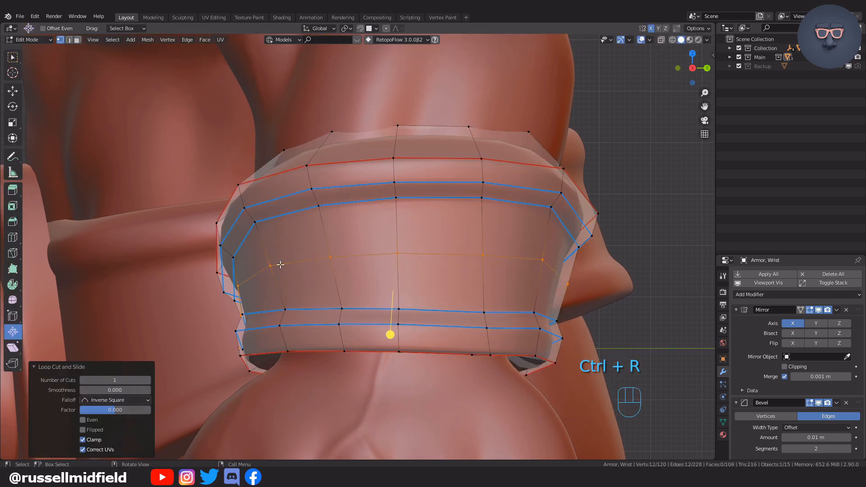
- Slide the wrist guard's vertical edge loops sideways to space the faces around its outer side more evenly
alt+click(397, 254)
middle_drag(397, 254, 296, 252)
key(g)
key(g)
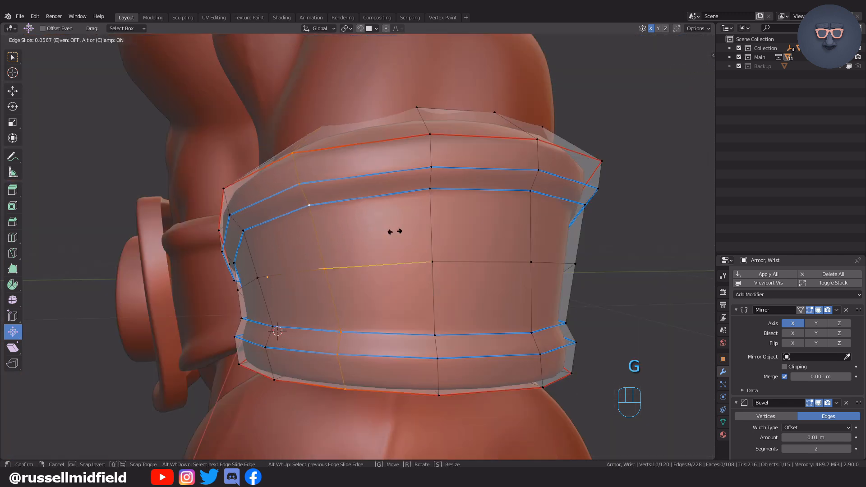
click(369, 232)
middle_drag(435, 246, 456, 262)
key(g)
key(g)
click(435, 244)
- Bevel the vertex at the middle of the wrist guard's outer side by about 0.098 m and subdivide the resulting face once
click(414, 260)
key(ctrl+shift)
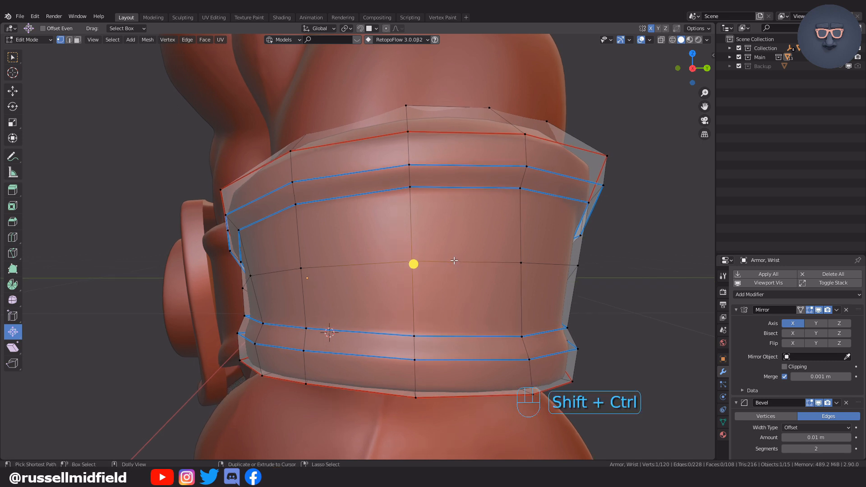
key(ctrl+shift+b)
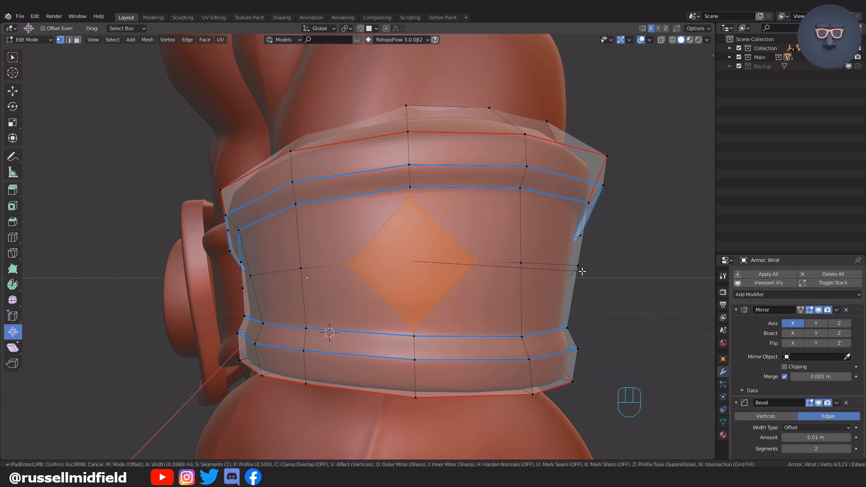
click(583, 271)
mouse_move(508, 274)
middle_down()
mouse_move(532, 272)
mouse_move(512, 275)
middle_up()
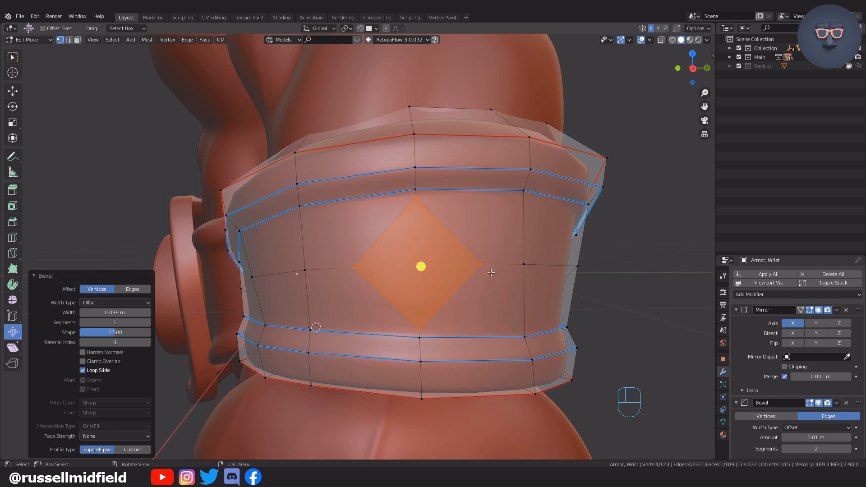
right_click(459, 264)
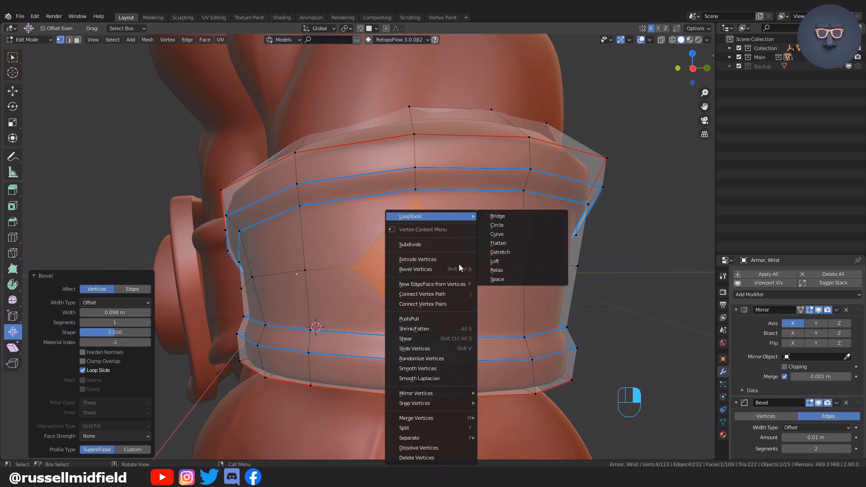
click(439, 245)
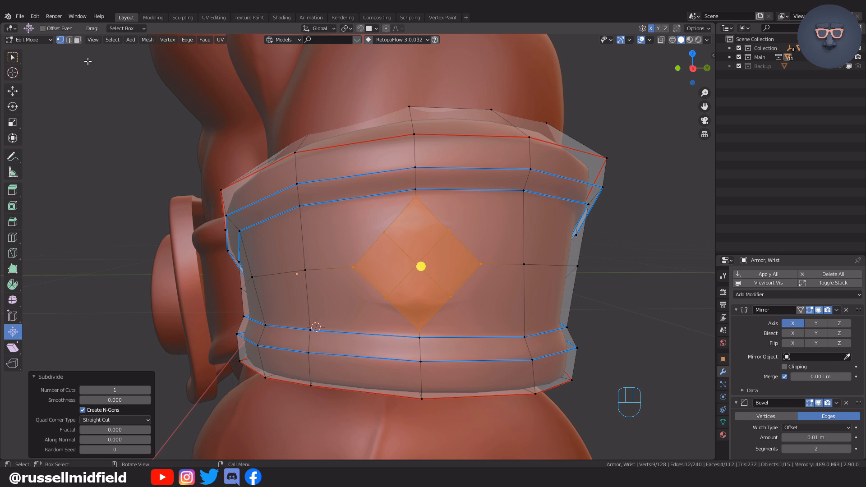
- Search the add-on preferences for "loop", check that LoopTools is enabled, and close the preferences
click(35, 16)
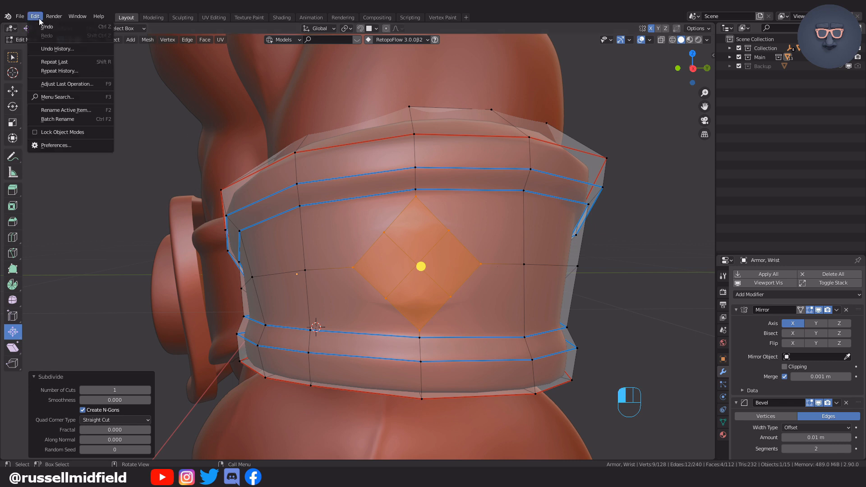
click(65, 146)
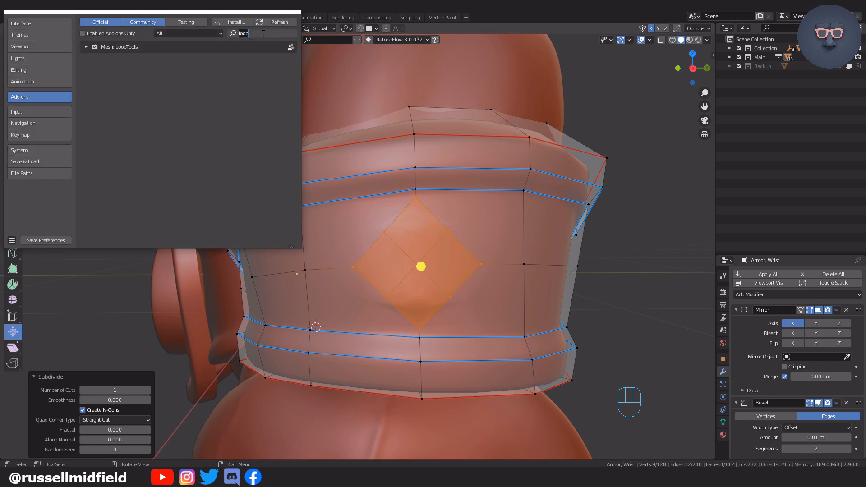
click(110, 56)
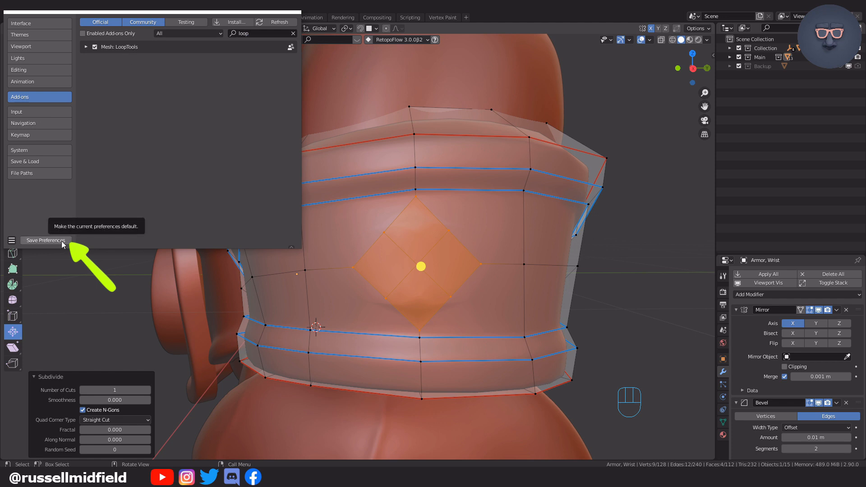
click(293, 12)
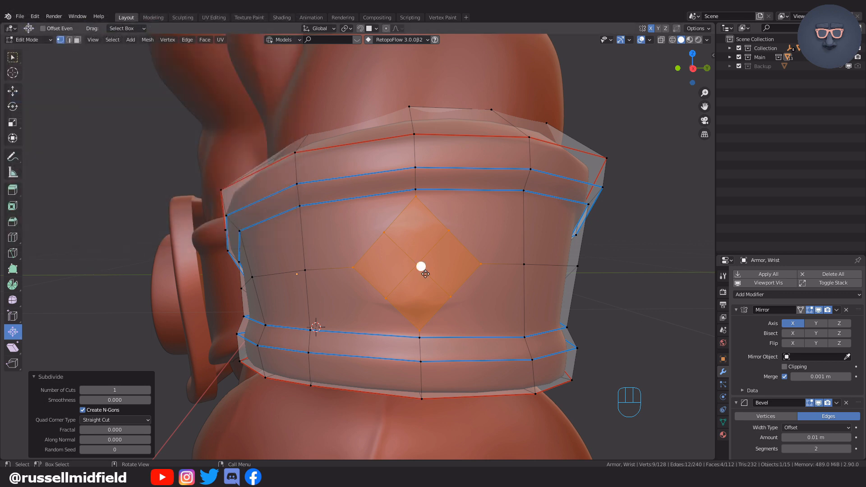
- Turn the subdivided diamond into a circle with LoopTools and scale it up by 1.135
right_click(444, 261)
mouse_move(449, 219)
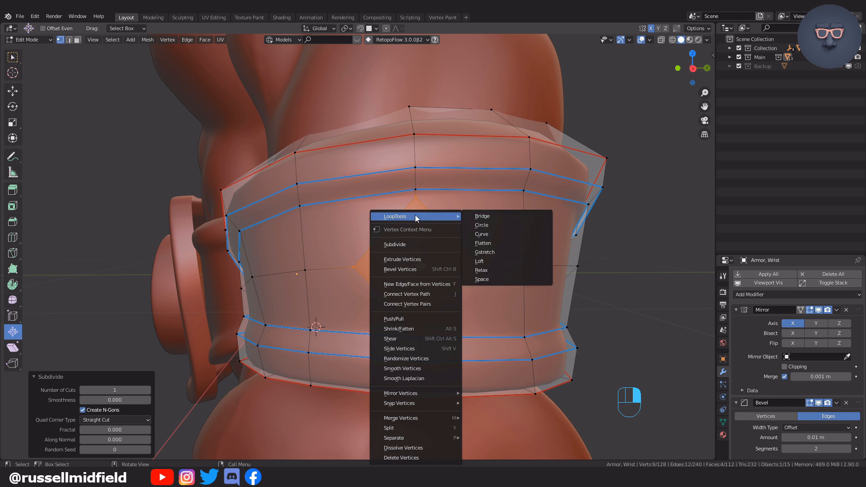
click(492, 225)
middle_drag(521, 256, 575, 211)
key(s)
click(568, 255)
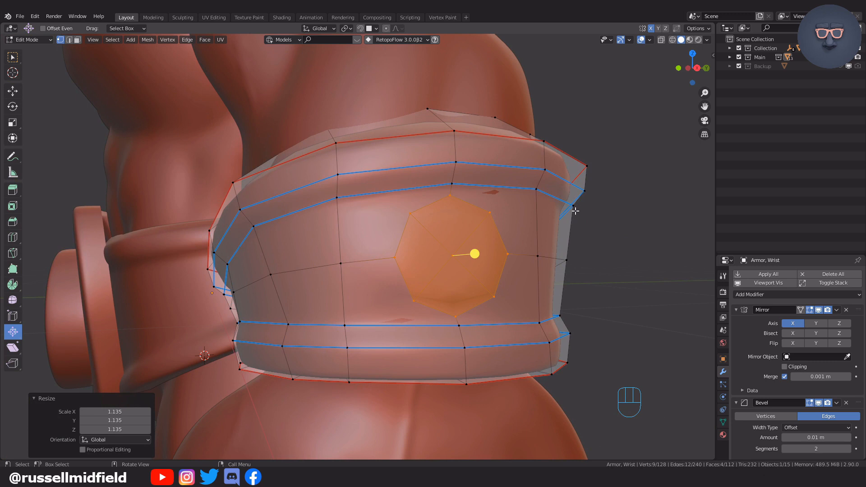
- Inset the circle on the wrist guard by about 0.007 m and extrude it outward by about 0.065 m
key(i)
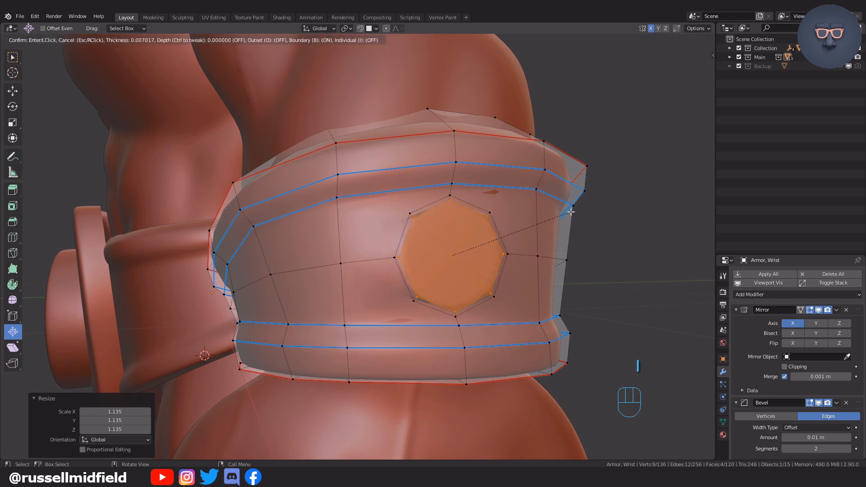
click(570, 212)
mouse_move(564, 239)
middle_down()
mouse_move(561, 248)
mouse_move(572, 248)
middle_up()
key(e)
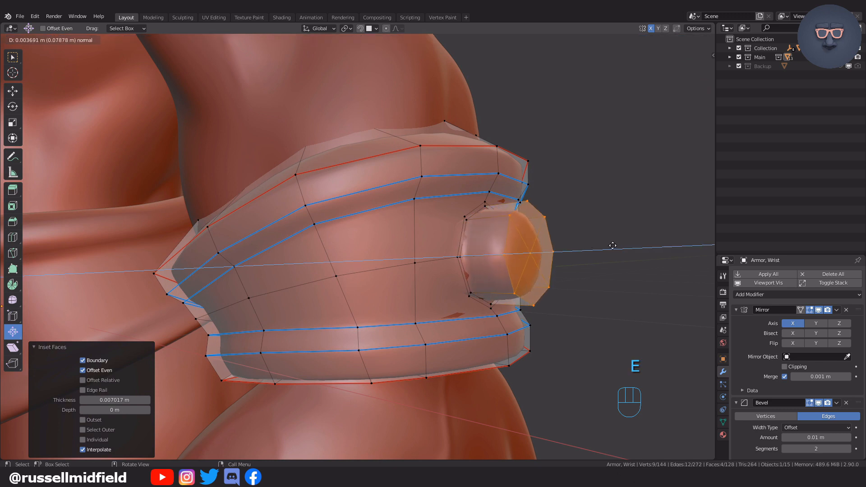
click(605, 245)
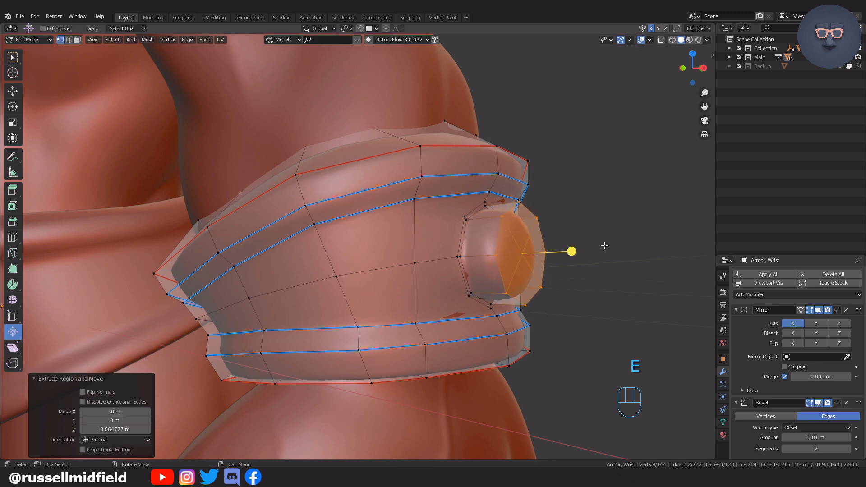
- Shrink the extruded stud's end face to taper it, and check the smoothed result in Object Mode
key(s)
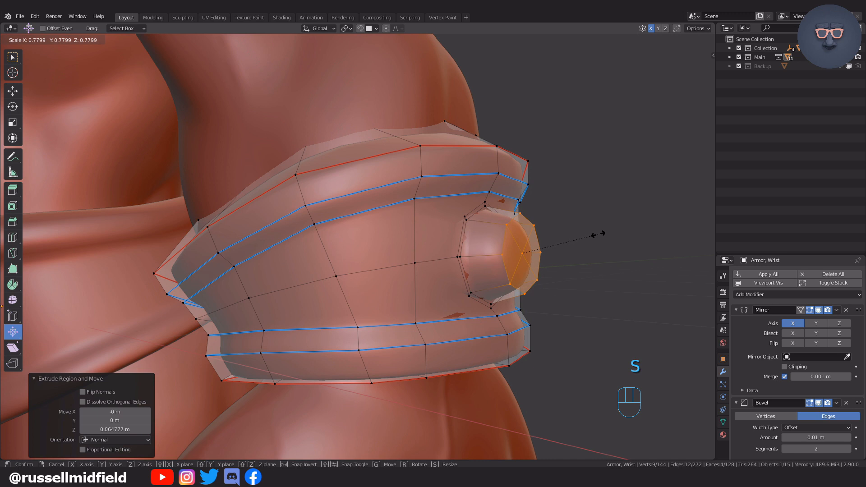
click(603, 235)
middle_drag(603, 235, 536, 232)
key(Tab)
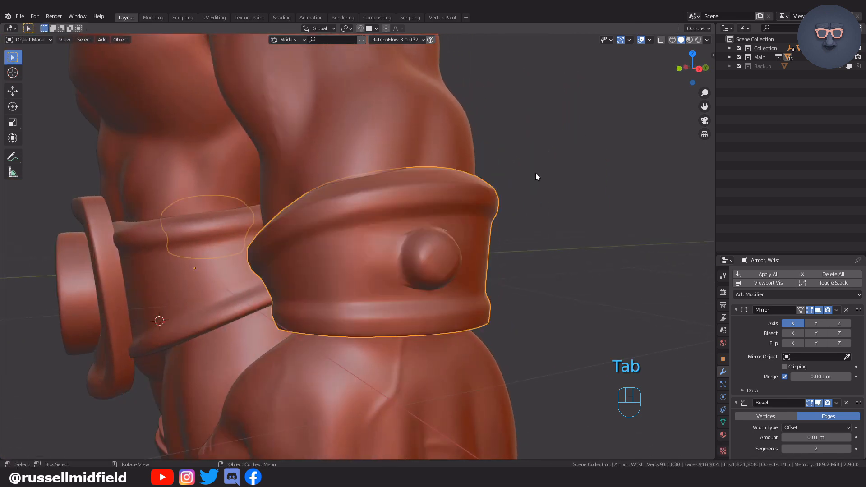
middle_drag(539, 203, 483, 227)
scroll(490, 228, up, 1)
scroll(482, 226, up, 1)
mouse_move(482, 226)
middle_down()
mouse_move(526, 225)
mouse_move(464, 230)
mouse_move(487, 229)
middle_up()
- Connect the stud base's two upper diagonal vertices to the neighbouring vertices on the wrist guard's upper beveled edge loop
key(Tab)
shift+click(349, 265)
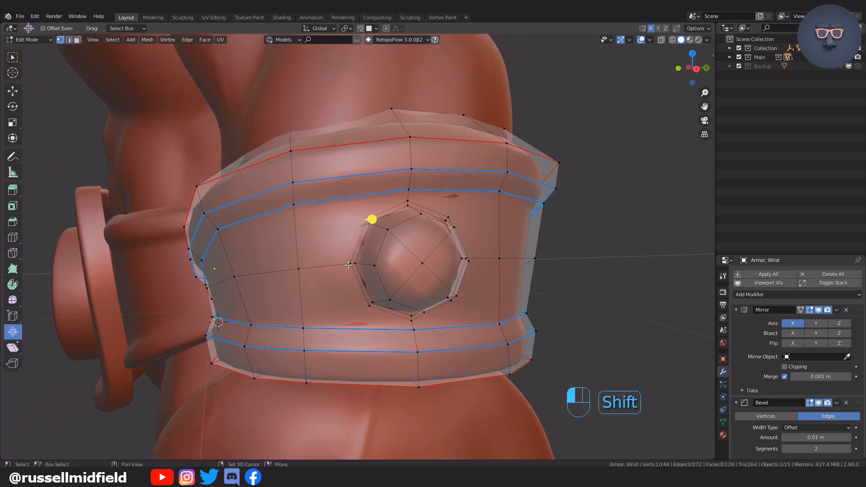
shift+click(406, 200)
middle_drag(546, 222, 562, 224)
click(594, 226)
scroll(572, 224, up, 1)
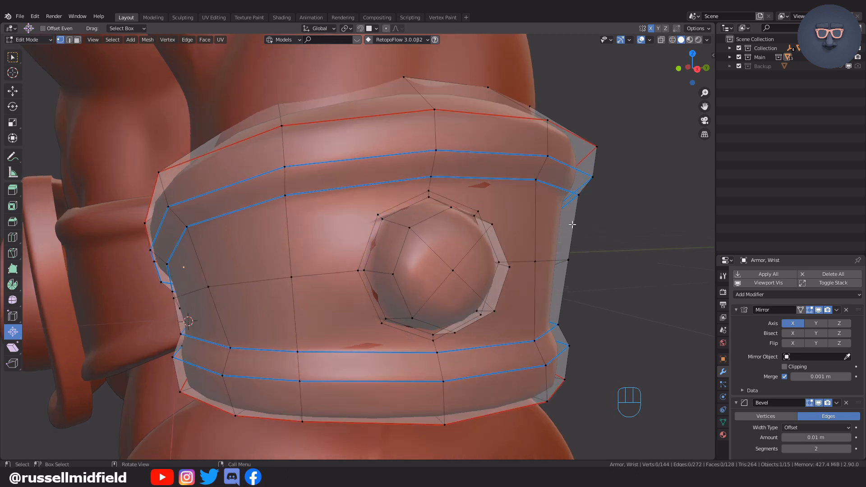
middle_drag(504, 230, 492, 239)
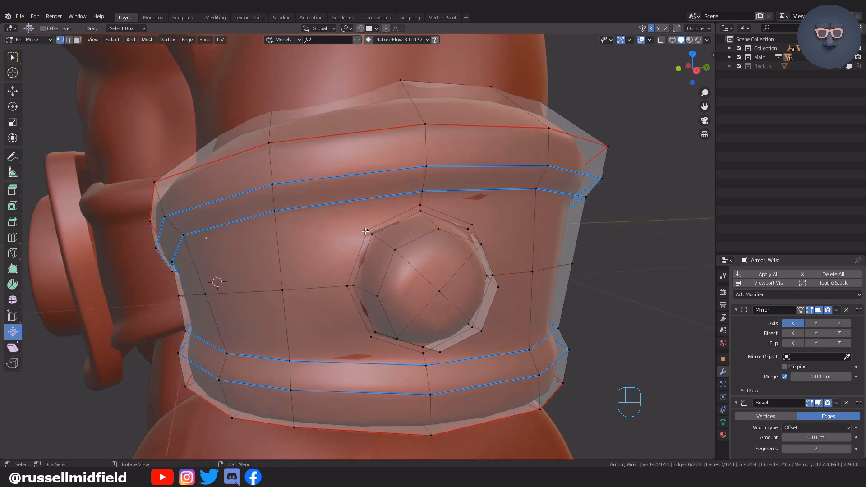
key(shift)
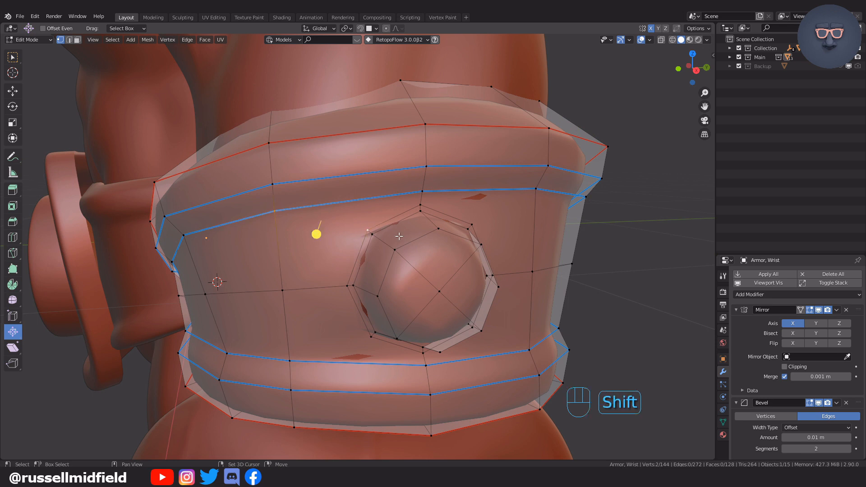
key(j)
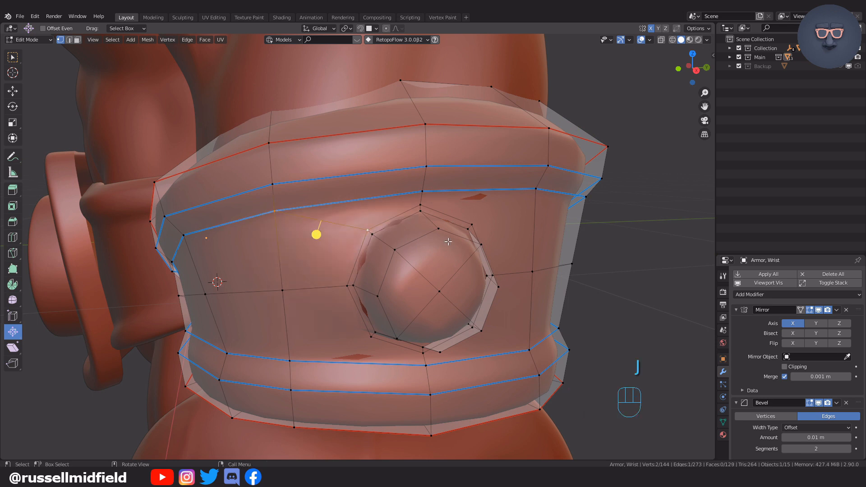
middle_drag(455, 220, 425, 220)
click(398, 223)
shift+click(488, 186)
key(j)
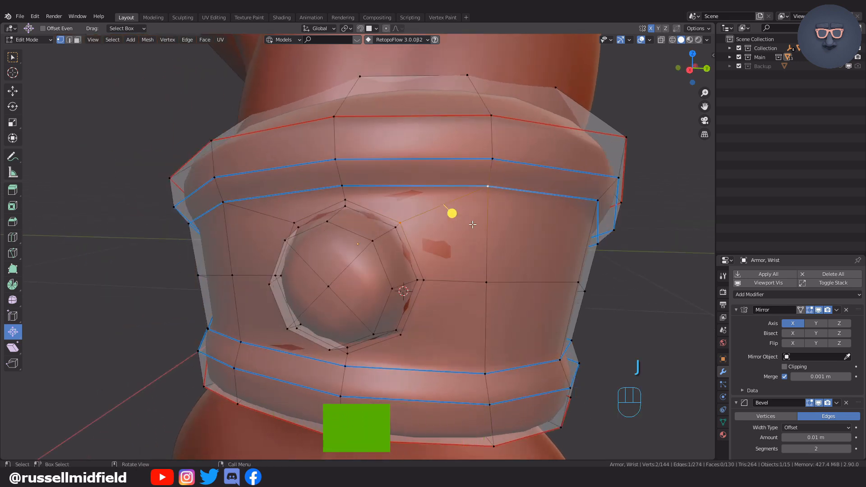
- Select the faces around the stud's upper half one by one to check how they are divided
middle_drag(419, 289, 423, 279)
key(Tab)
click(514, 221)
click(443, 213)
click(359, 193)
click(297, 195)
click(265, 235)
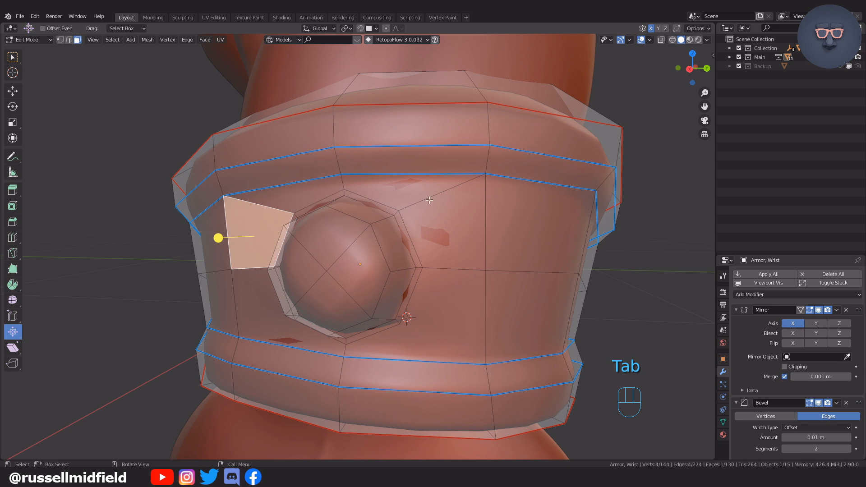
- Connect the stud base's lower diagonal vertices to the wrist guard's lower edge loop and return to Object Mode
click(383, 227)
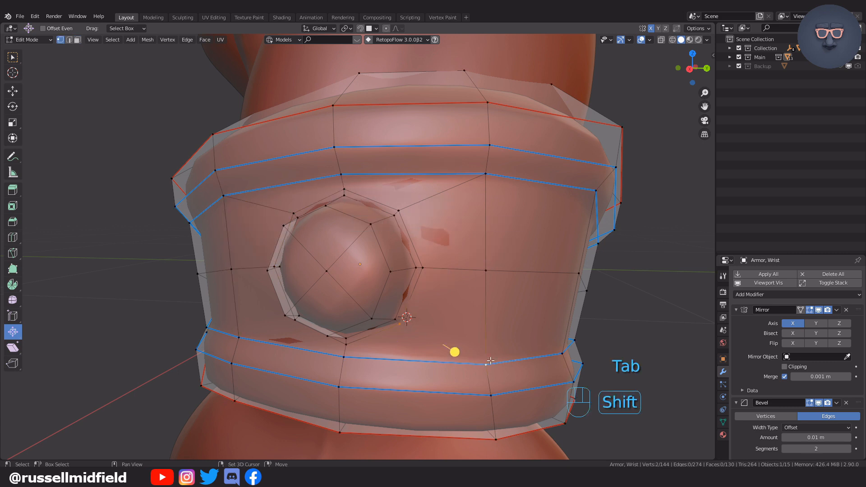
middle_drag(457, 312, 483, 296)
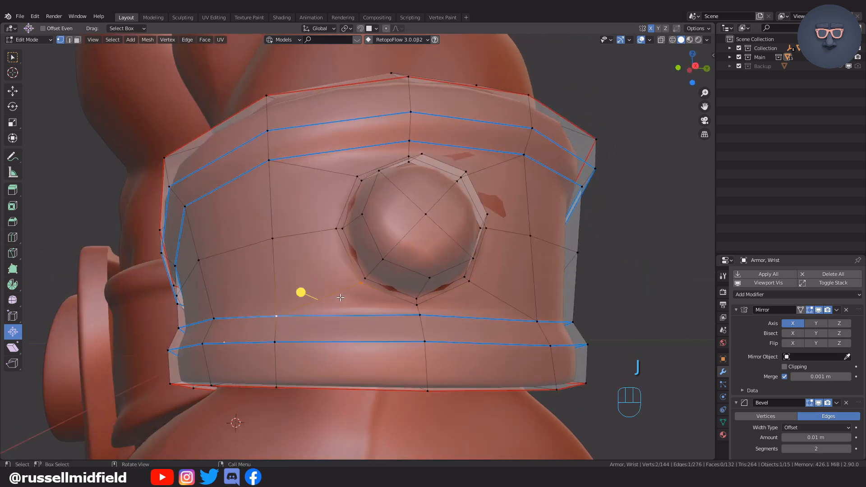
middle_drag(450, 278, 466, 194)
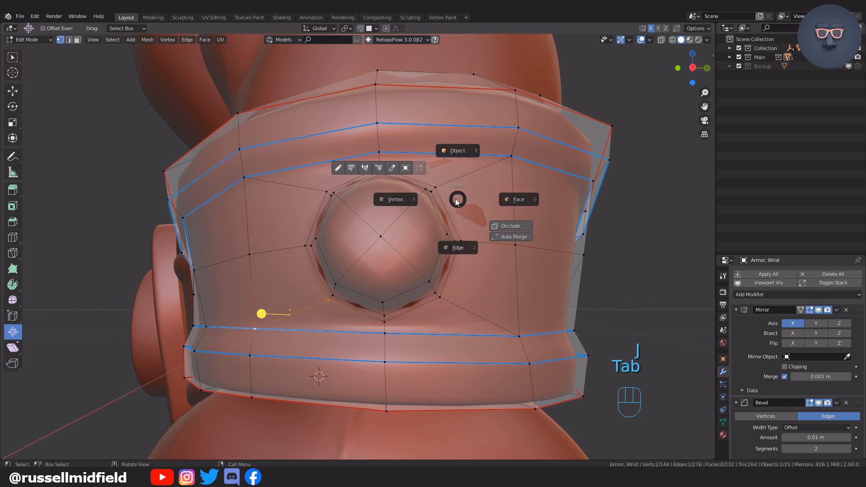
click(463, 148)
- Set the wrist guard's Subdivision viewport level to 2
scroll(532, 244, down, 3)
mouse_move(532, 244)
middle_down()
mouse_move(594, 245)
mouse_move(536, 245)
middle_up()
click(436, 235)
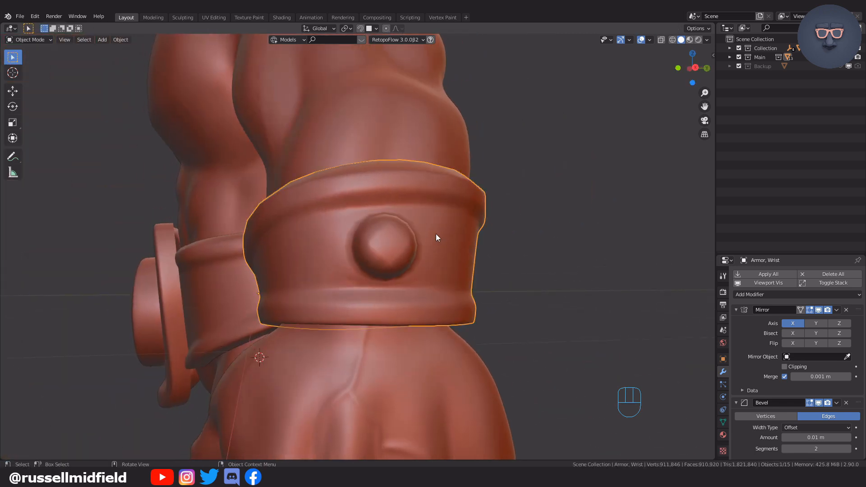
scroll(764, 349, down, 6)
click(848, 421)
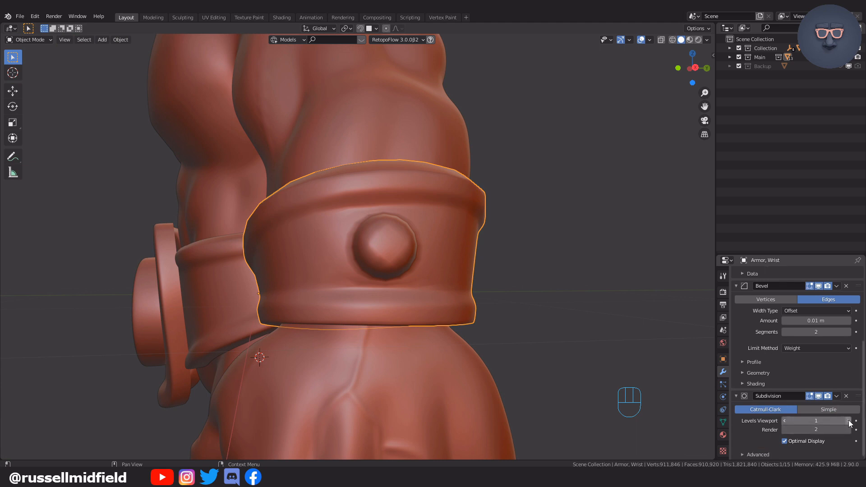
middle_drag(583, 326, 522, 300)
click(569, 312)
scroll(521, 300, up, 2)
click(479, 277)
middle_drag(479, 277, 488, 241)
- Set the mean bevel weight of the edge loop around the stud's base to 1.00
key(Tab)
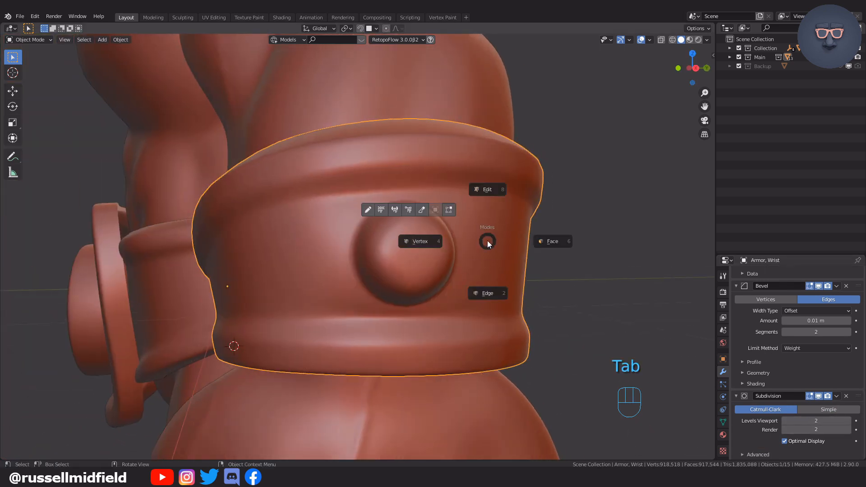
click(430, 244)
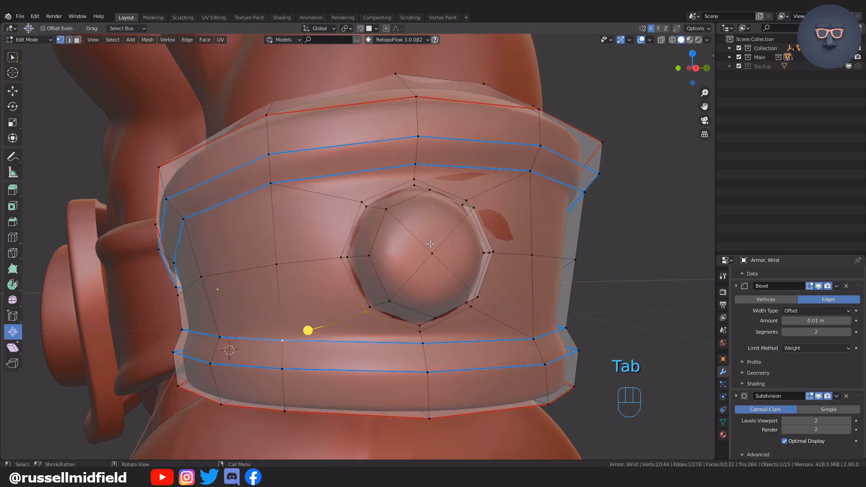
middle_drag(431, 244, 514, 217)
key(n)
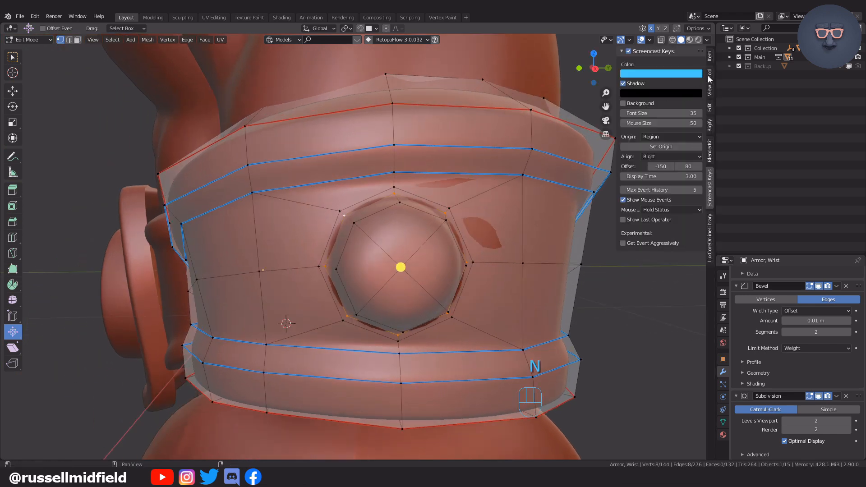
click(710, 59)
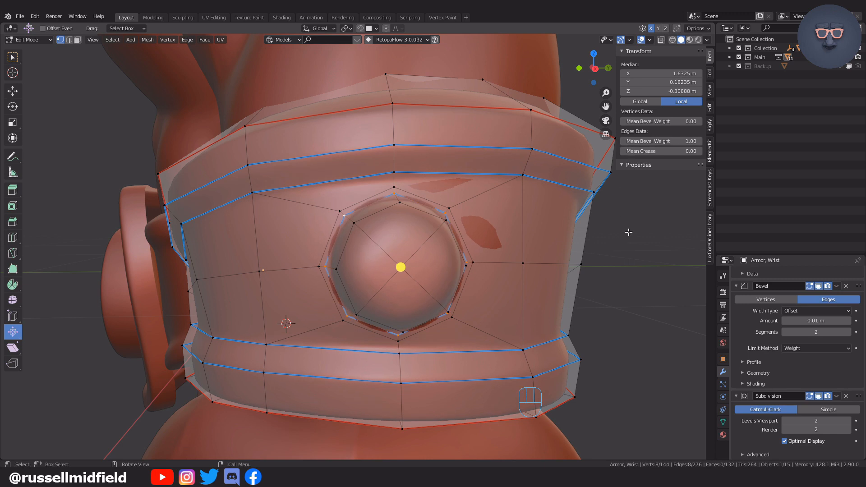
click(642, 186)
middle_drag(632, 302, 537, 305)
scroll(584, 304, down, 5)
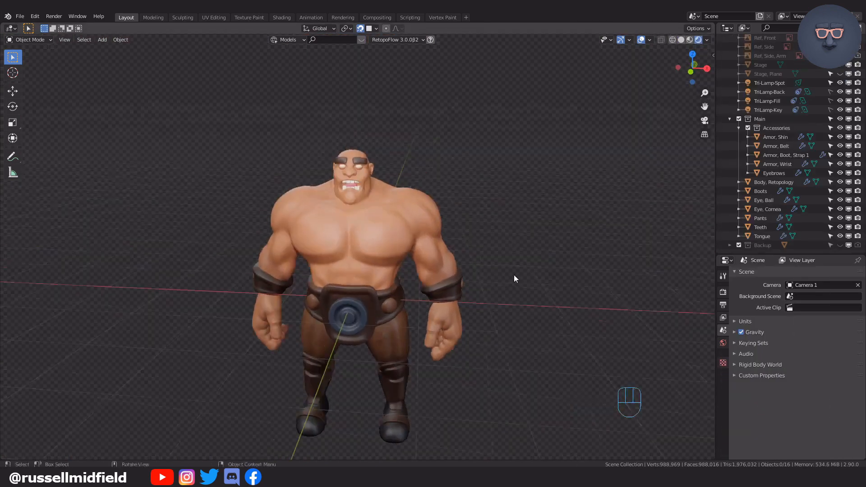
- Add a 16-vertex cylinder at the origin in top view and scale it to 0.158
key(KP_7)
key(shift+a)
click(555, 254)
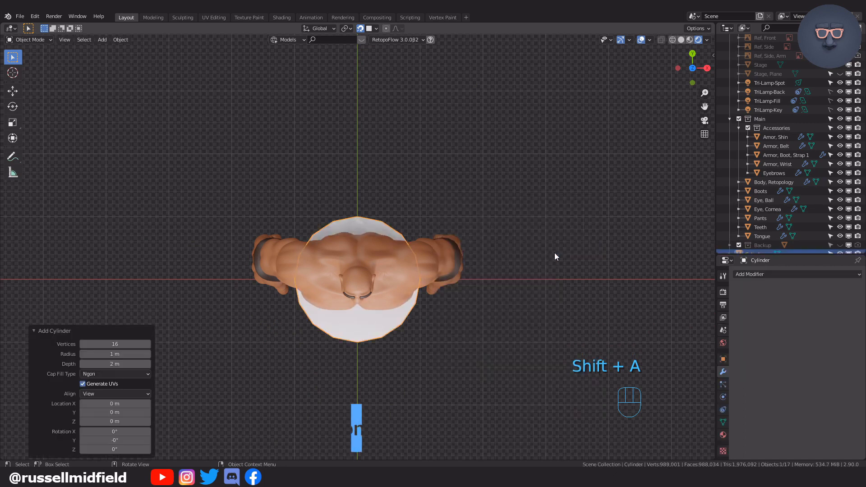
key(s)
click(364, 260)
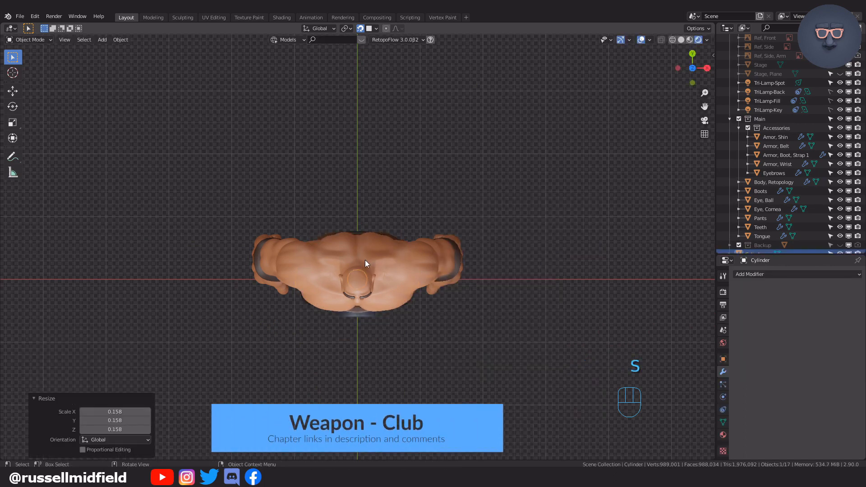
- Isolate the cylinder in front view and stretch its mesh along the Z axis into a long shaft
key(KP_1)
key(alt+z)
key(KP_Divide)
scroll(366, 260, down, 10)
key(Tab)
click(307, 261)
scroll(388, 239, down, 4)
key(s)
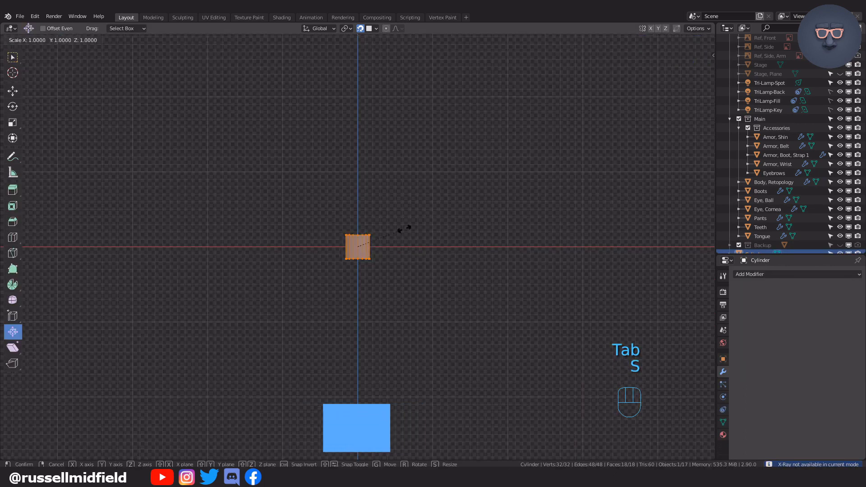
key(z)
click(398, 216)
- Scale the shaft by 0.764 and refine its size against the character, then isolate it again
key(KP_Divide)
key(s)
key(ctrl+z)
key(s)
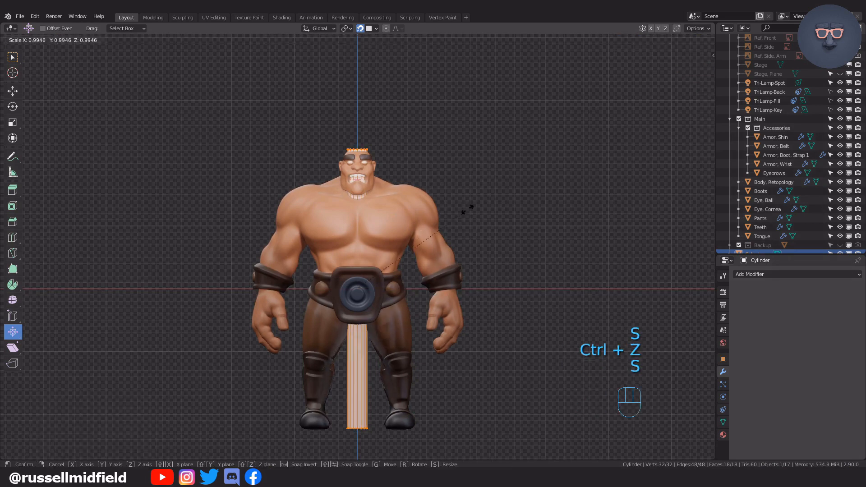
click(433, 219)
key(alt+z)
scroll(428, 217, up, 1)
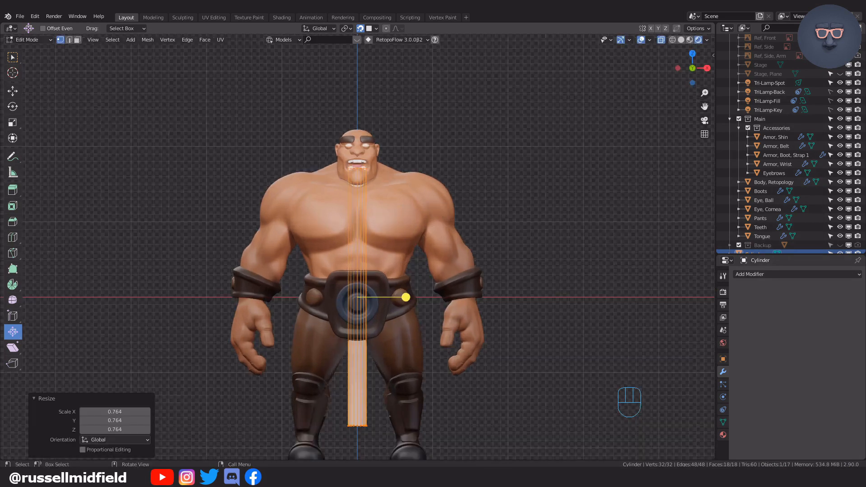
key(s)
click(452, 209)
key(KP_Divide)
- Add four evenly spaced loop cuts along the shaft
shift+middle_drag(389, 216, 395, 266)
shift+middle_drag(413, 138, 394, 193)
shift+middle_drag(318, 289, 301, 218)
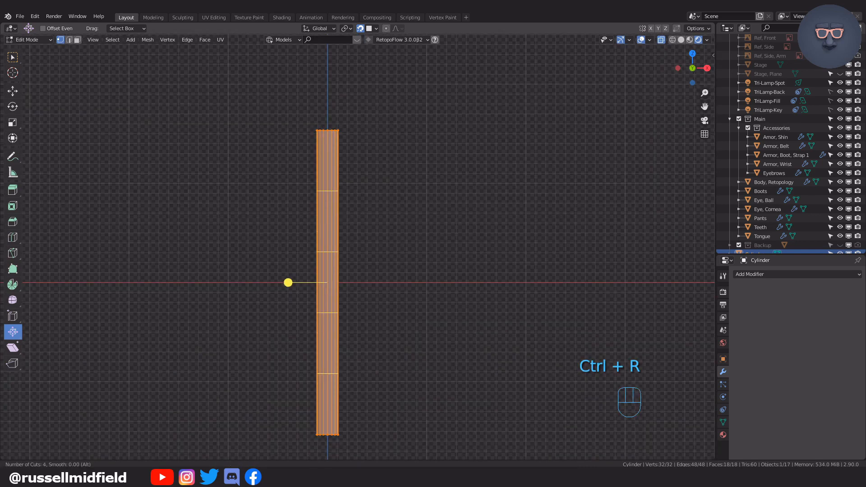
click(326, 212)
- Extrude the shaft's upper end upward and scale the new end by 1.480 to flare it
scroll(327, 125, up, 2)
shift+middle_drag(327, 125, 347, 218)
key(alt+z)
drag(313, 204, 383, 253)
key(alt+z)
shift+middle_drag(411, 202, 406, 292)
key(e)
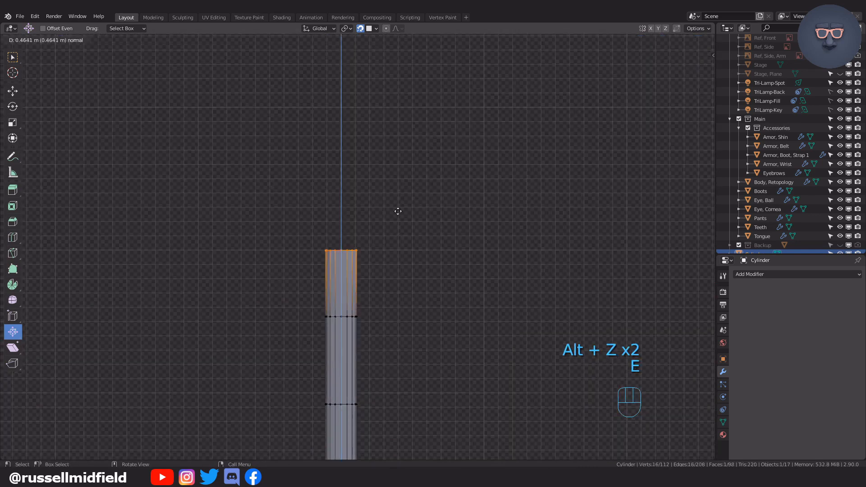
click(398, 152)
click(431, 146)
shift+middle_drag(404, 353, 395, 264)
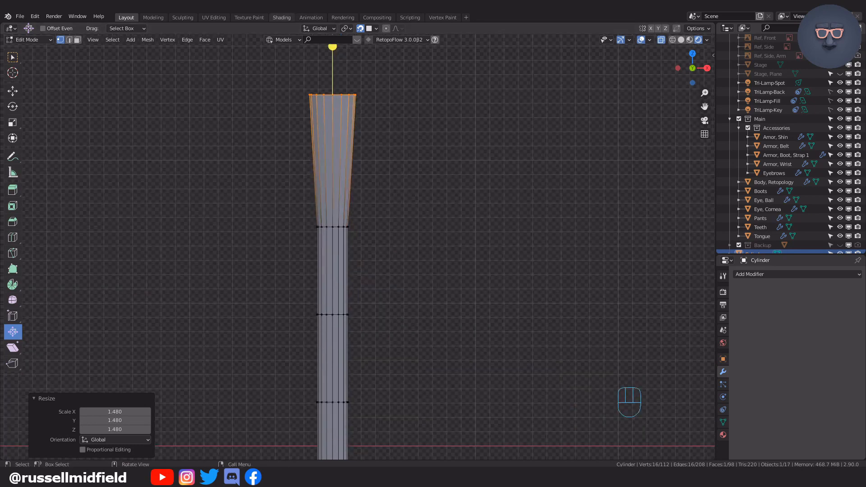
- Extrude the flared upper end upward by another 0.442 m
scroll(327, 212, up, 1)
middle_drag(327, 212, 357, 283)
key(KP_1)
shift+middle_drag(363, 191, 353, 324)
key(e)
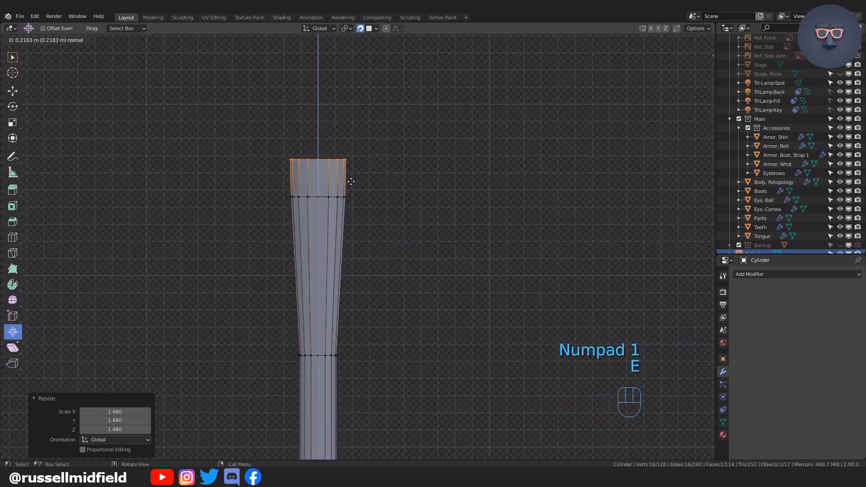
shift+middle_drag(412, 298, 369, 245)
scroll(314, 273, down, 4)
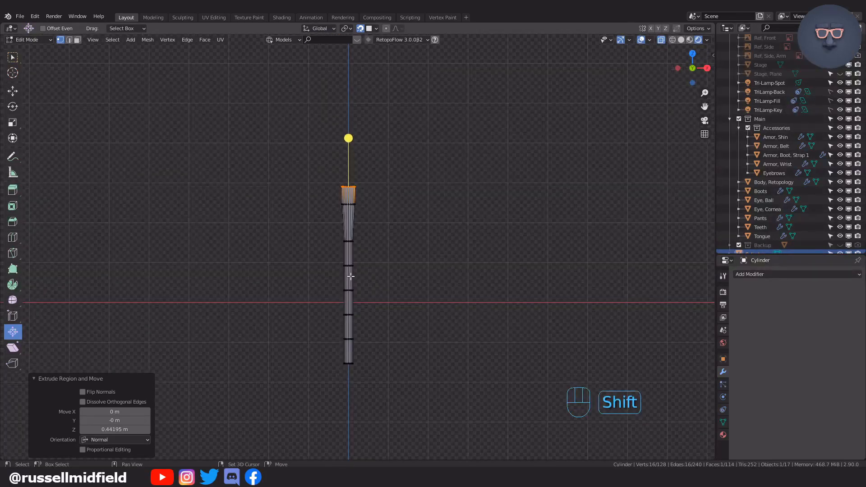
- Add a loop cut just below and another just above the joint between the shaft and the flared head
scroll(351, 276, up, 6)
key(ctrl+r)
drag(310, 294, 317, 254)
click(336, 316)
scroll(357, 252, up, 3)
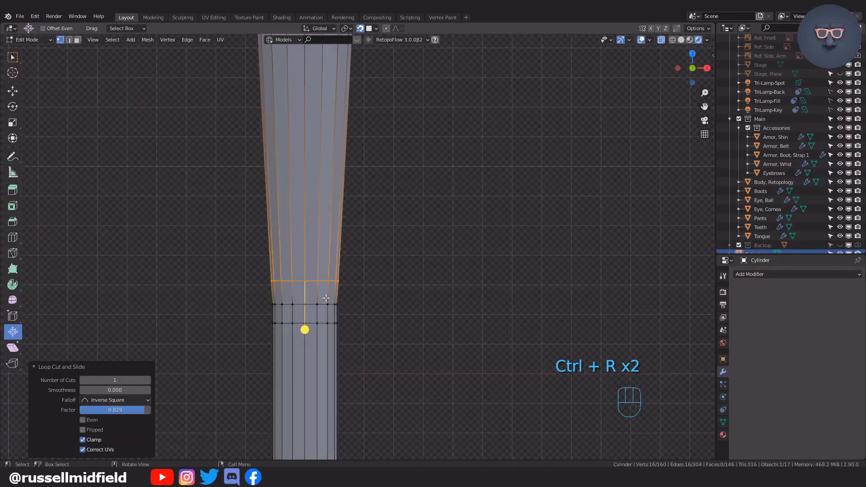
- Scale up the edge loop at the joint into a protruding ring and shift the loop beneath it downward
alt+click(339, 304)
key(s)
click(436, 291)
alt+click(342, 323)
click(426, 332)
- Select the middle edge loops of the handle and scale them horizontally by 0.644 to thin it
scroll(422, 330, down, 7)
shift+middle_drag(417, 347, 409, 239)
scroll(407, 239, up, 1)
drag(309, 226, 381, 386)
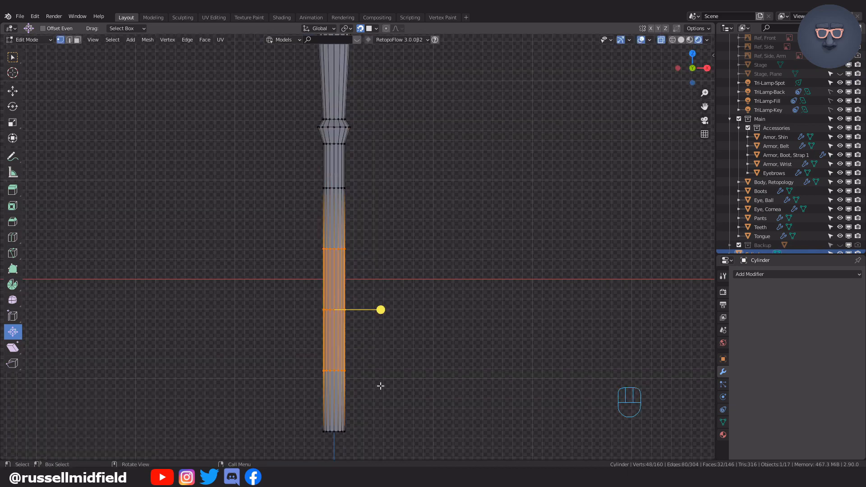
scroll(376, 289, up, 1)
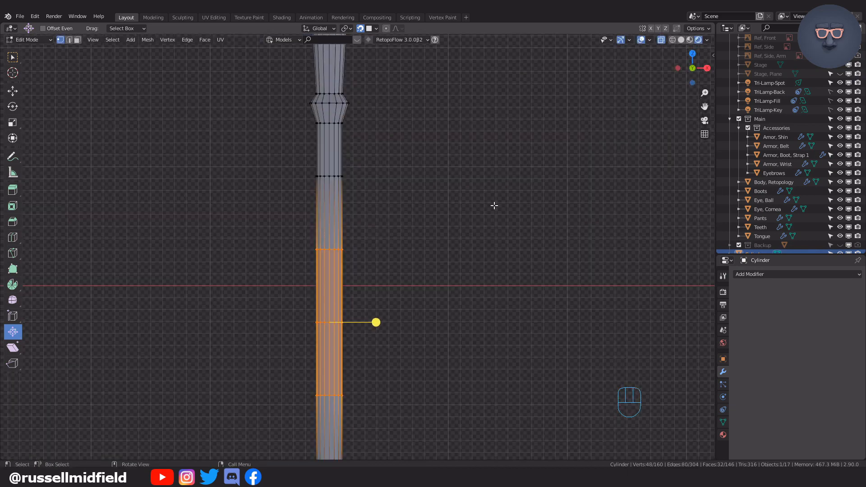
click(433, 246)
middle_drag(447, 271, 325, 293)
key(KP_1)
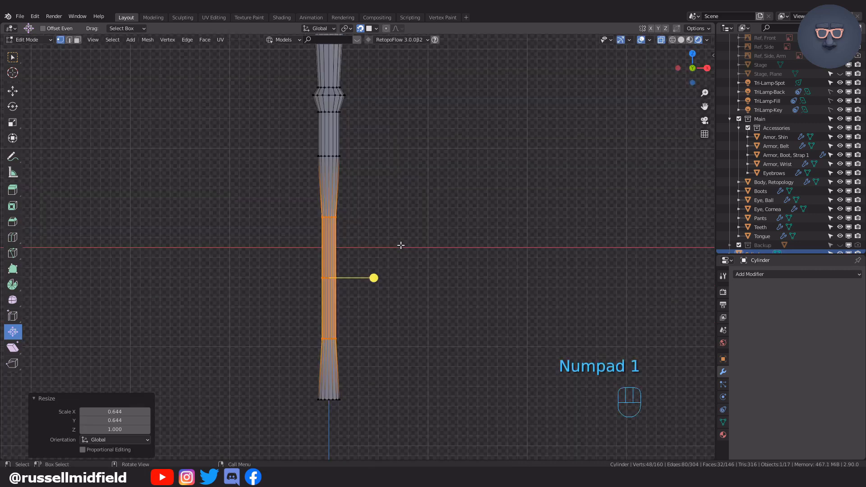
- Leave mesh editing and shade the club smooth
shift+middle_drag(349, 351, 345, 329)
scroll(334, 322, down, 3)
drag(312, 303, 373, 369)
scroll(375, 357, up, 1)
shift+middle_drag(387, 193, 382, 168)
key(Tab)
click(121, 40)
click(166, 223)
- Add Bevel and Subdivision modifiers, with the bevel first, limited by weight, at 0.02 m with 2 segments
click(797, 274)
click(689, 433)
click(781, 294)
click(678, 136)
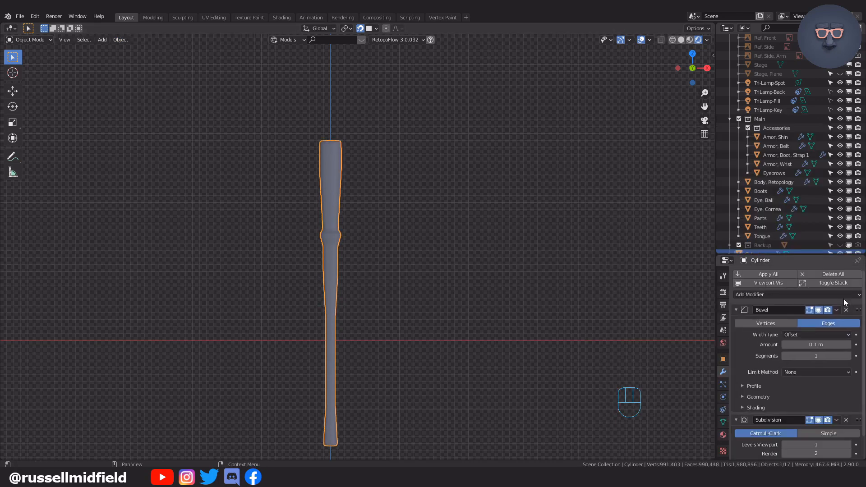
click(792, 402)
- Select the top rim and the joint ring's edge loops and set their mean bevel weight to 1
middle_drag(497, 226, 421, 214)
scroll(378, 241, up, 5)
key(Tab)
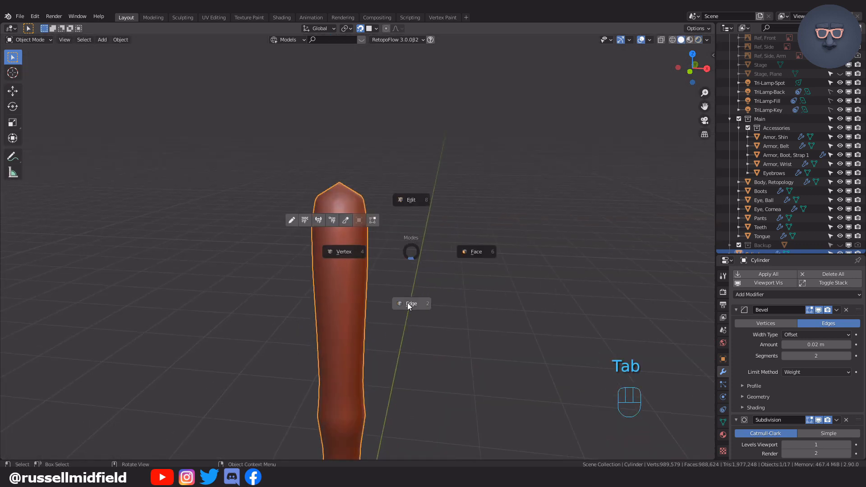
click(407, 304)
alt+middle_drag(370, 270, 349, 291)
key(alt+z)
alt+shift+click(349, 292)
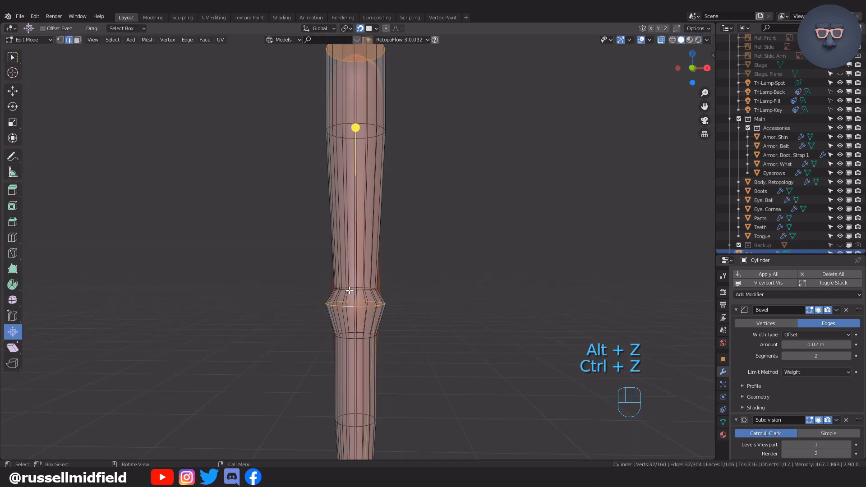
scroll(349, 291, up, 2)
alt+shift+click(349, 290)
key(n)
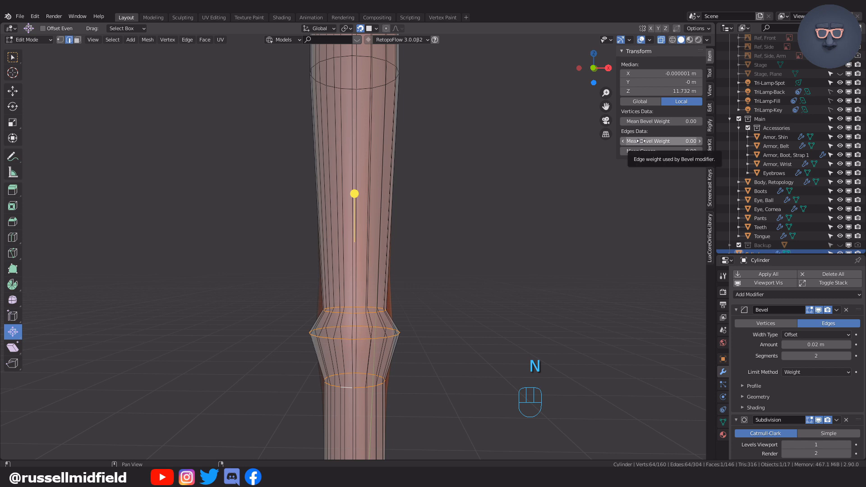
key(Tab)
scroll(484, 139, down, 3)
click(484, 138)
middle_drag(483, 139, 485, 194)
- Add an edge loop around the upper part of the head and slide it into place below the rim
scroll(485, 212, down, 4)
middle_drag(485, 229, 444, 262)
scroll(443, 197, up, 5)
shift+middle_drag(443, 198, 411, 260)
key(KP_1)
shift+middle_drag(415, 158, 320, 299)
scroll(323, 271, up, 3)
click(321, 268)
key(Tab)
click(310, 284)
click(268, 266)
key(g)
key(g)
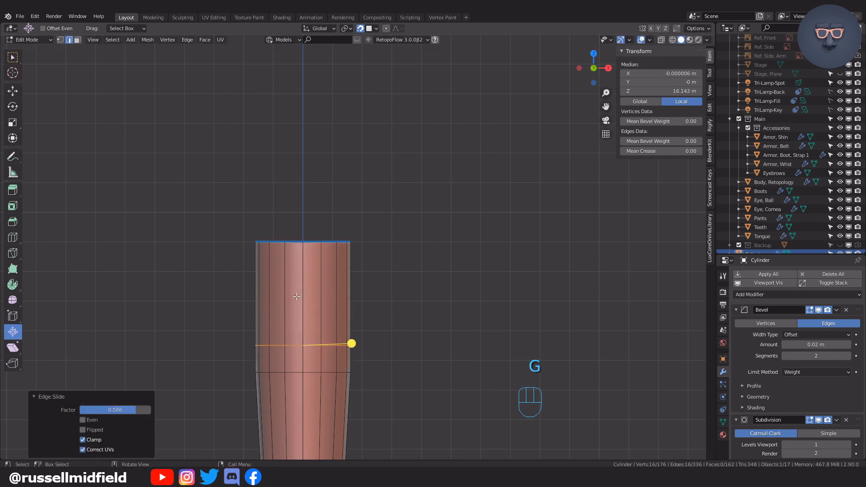
- Add another loop cut below the rim and two more evenly spaced loops between it and the loop beneath
click(274, 283)
shift+middle_drag(327, 303, 327, 288)
scroll(307, 298, up, 1)
key(ctrl+r)
scroll(334, 315, up, 1)
click(338, 314)
click(338, 315)
drag(338, 314, 323, 346)
shift+middle_drag(353, 317, 360, 284)
- Try sliding edge loops along the upper head, and undo the changes
key(g)
key(g)
click(406, 284)
key(ctrl+z)
key(ctrl+z)
key(ctrl+z)
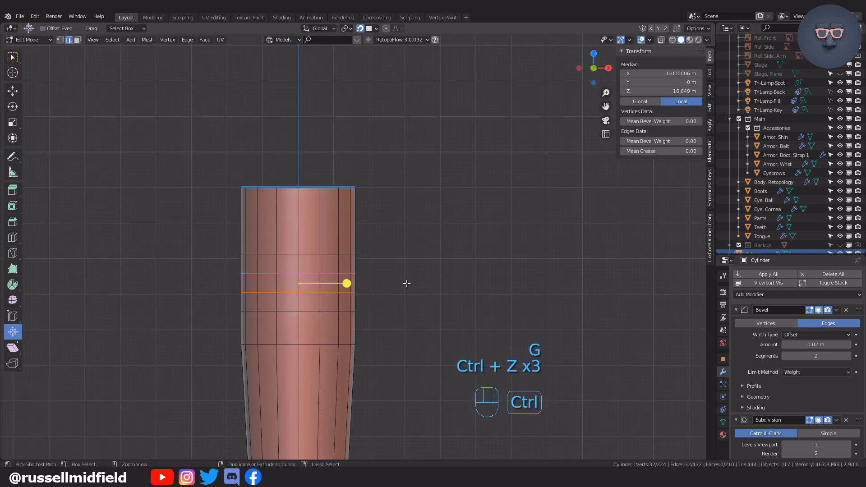
- Shrink the two middle loops inward by 0.169 m to form a groove and give the groove's edges bevel weight
scroll(359, 287, up, 1)
drag(263, 276, 311, 321)
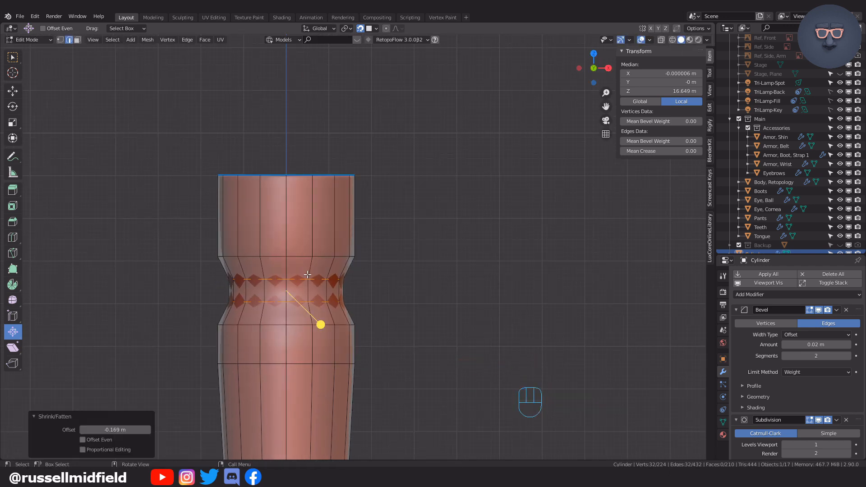
key(Tab)
scroll(425, 302, down, 5)
middle_drag(425, 303, 272, 288)
key(KP_1)
scroll(324, 221, up, 6)
key(Tab)
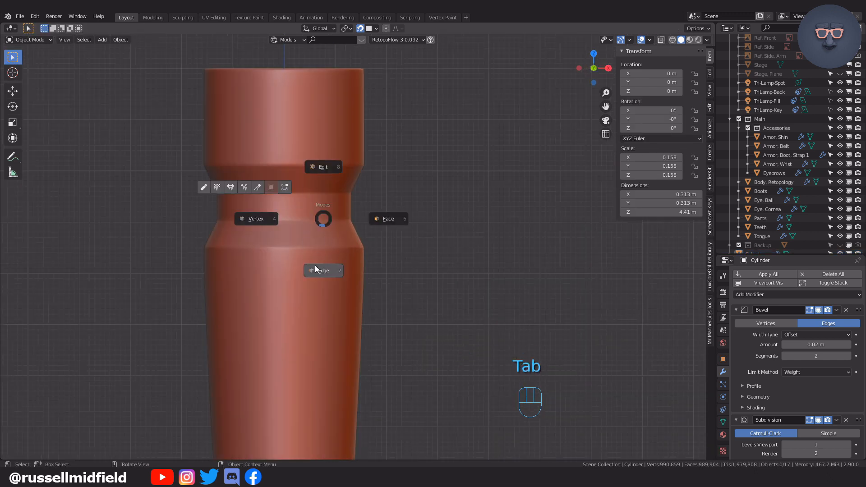
scroll(393, 307, down, 5)
key(Tab)
- Select the whole head including the joint ring and scale it horizontally by about 1.47
middle_drag(402, 188, 413, 281)
key(KP_1)
shift+middle_drag(421, 223, 376, 258)
scroll(376, 258, up, 2)
click(341, 170)
key(Tab)
key(alt+z)
drag(281, 86, 384, 316)
key(s)
key(ctrl+z)
key(s)
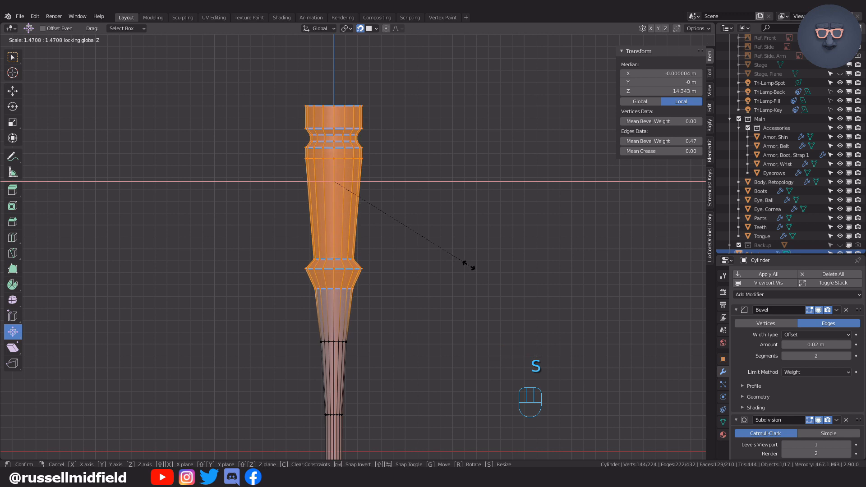
click(466, 265)
key(Tab)
middle_drag(443, 104, 350, 288)
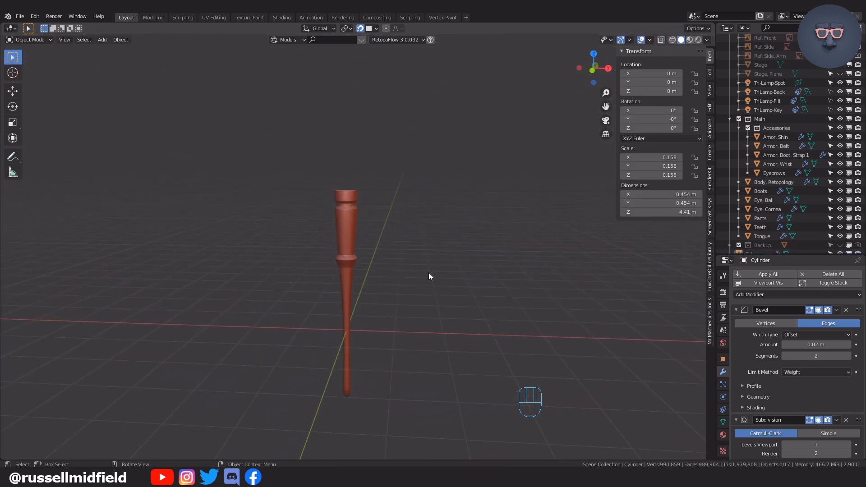
- Inset the head's top face by about 0.385
middle_drag(429, 273, 414, 303)
shift+middle_drag(414, 303, 385, 344)
scroll(385, 344, up, 4)
click(384, 343)
scroll(373, 291, up, 2)
key(Tab)
alt+click(368, 316)
key(i)
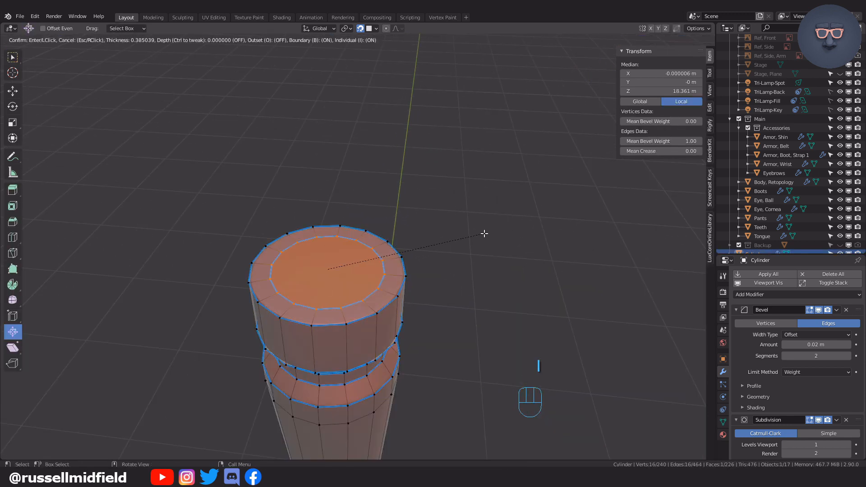
click(480, 235)
- Extrude the inset top face down into a recess and scale the recess floor slightly
key(e)
click(477, 255)
key(s)
click(445, 257)
key(Tab)
click(432, 125)
- Add a loop cut around the handle and slide it upward
scroll(431, 171, down, 4)
middle_drag(428, 216, 424, 187)
shift+middle_drag(424, 187, 316, 251)
scroll(443, 259, down, 3)
key(KP_1)
scroll(316, 250, up, 4)
key(Tab)
shift+middle_drag(300, 289, 306, 249)
scroll(293, 251, up, 1)
key(ctrl+r)
click(308, 265)
click(313, 229)
- Try adding another loop cut lower on the handle, and undo it
key(ctrl+r)
click(312, 353)
click(320, 386)
key(ctrl+z)
- Slide the lower handle loop into place and scale the grip's upper and lower loops horizontally by about 2.00
key(g)
key(g)
click(367, 381)
alt+shift+click(307, 236)
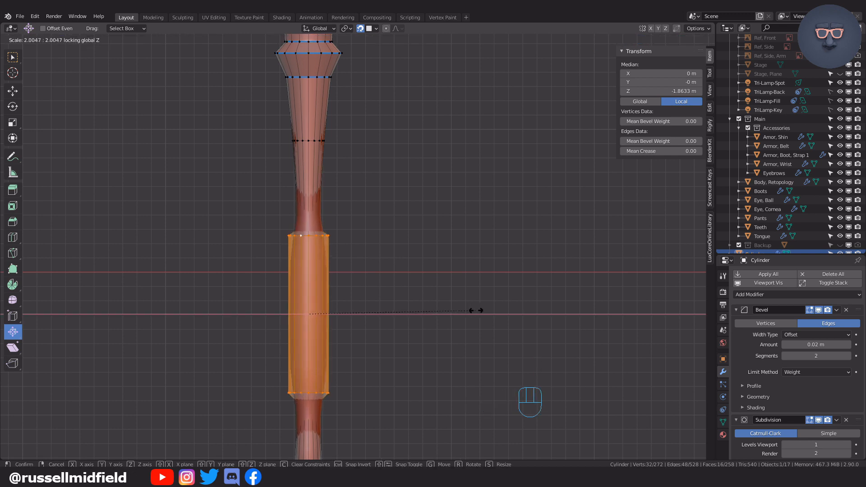
click(475, 310)
- Select the edge loops at both ends of the thick grip and give them bevel weight
shift+middle_drag(329, 231, 367, 251)
scroll(367, 251, up, 5)
alt+click(321, 269)
key(Tab)
key(alt+z)
alt+shift+click(332, 251)
scroll(391, 334, down, 4)
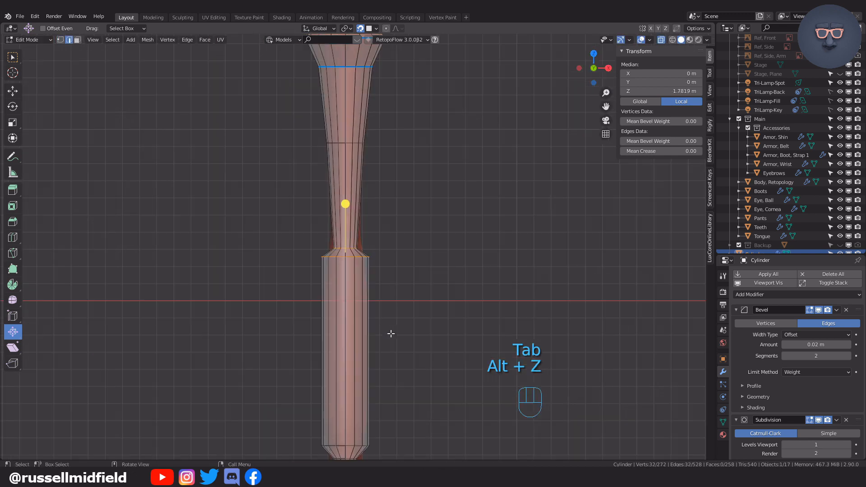
shift+middle_drag(391, 334, 383, 227)
alt+shift+click(336, 348)
key(Tab)
- Inset the handle's bottom face, extrude it about 0.043 m into a recess, and scale the recess floor slightly
middle_drag(443, 85, 402, 272)
key(KP_1)
scroll(335, 280, up, 7)
shift+middle_drag(412, 352, 415, 208)
key(Tab)
click(403, 209)
key(e)
click(402, 201)
key(s)
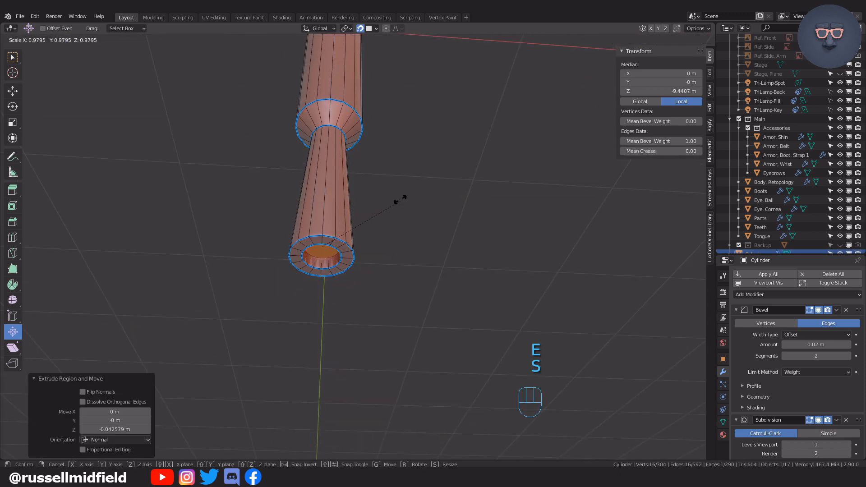
click(394, 201)
key(Tab)
- Finish scaling the recess floor at the handle's bottom end slightly inward
click(388, 135)
middle_drag(390, 145, 351, 189)
key(KP_1)
key(KP_7)
scroll(339, 280, up, 2)
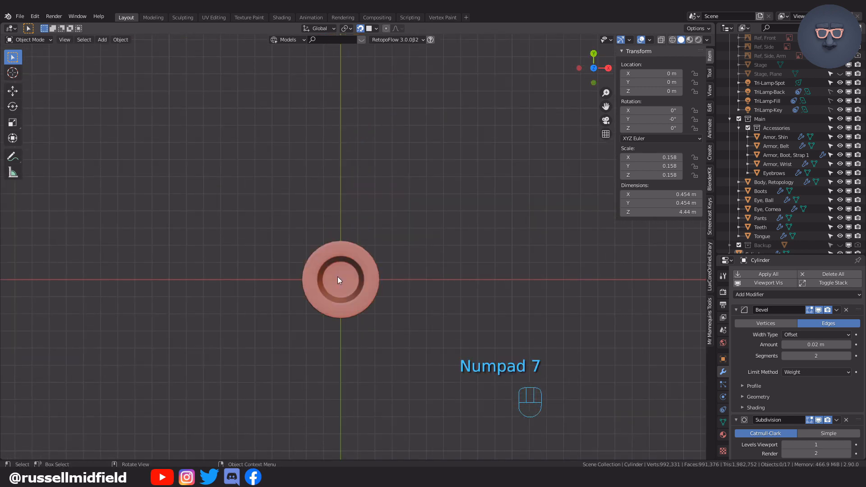
- Try adding a round cube to the club mesh, scaling it down and moving it, and undo the moves
key(Tab)
key(shift+a)
click(357, 251)
key(s)
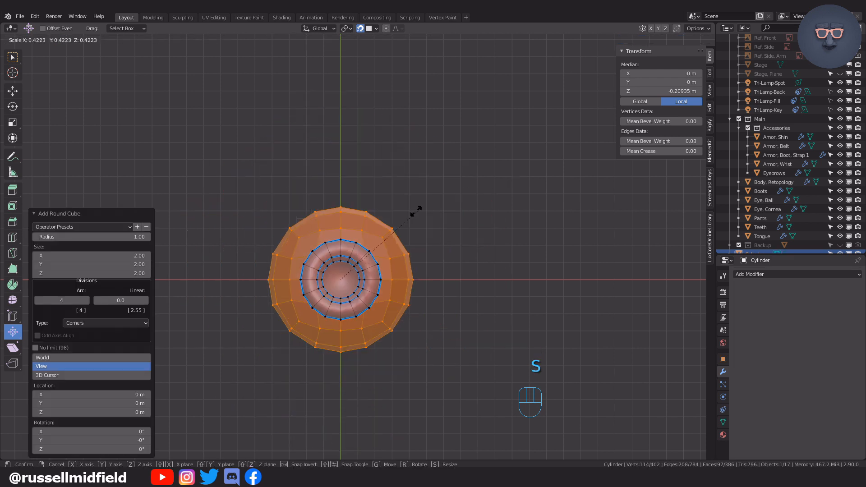
click(367, 236)
key(KP_1)
key(g)
click(381, 247)
key(ctrl+z)
key(ctrl+z)
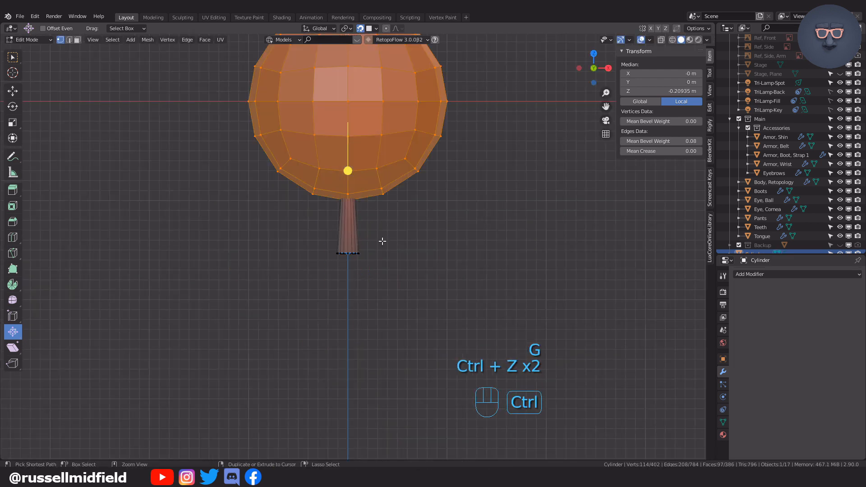
shift+middle_drag(383, 242, 380, 321)
key(g)
click(414, 215)
key(ctrl+z)
key(ctrl+z)
- Try adding, shrinking and lowering another round cube, and undo back to the club mesh alone
middle_drag(373, 93, 396, 188)
key(KP_7)
key(shift+a)
click(392, 261)
key(s)
click(364, 299)
key(KP_1)
key(g)
click(347, 213)
scroll(348, 214, up, 4)
shift+middle_drag(347, 213, 354, 374)
key(ctrl+z)
key(ctrl+z)
key(ctrl+z)
key(ctrl+z)
key(ctrl+z)
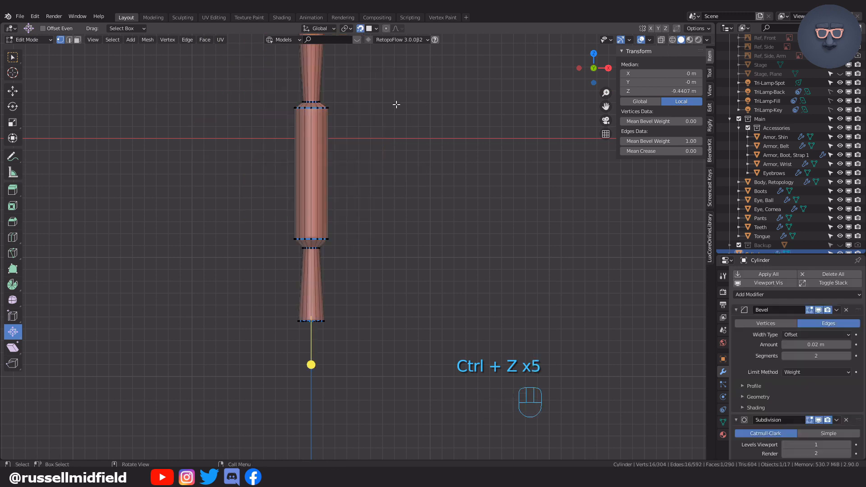
- Clear the mesh selection, add a round cube at the origin and scale it down to about 0.177
scroll(396, 104, down, 2)
click(396, 105)
shift+middle_drag(397, 105, 402, 162)
key(alt+z)
scroll(399, 136, down, 1)
shift+middle_drag(398, 79, 388, 201)
key(KP_7)
key(shift+a)
click(390, 248)
key(s)
click(375, 257)
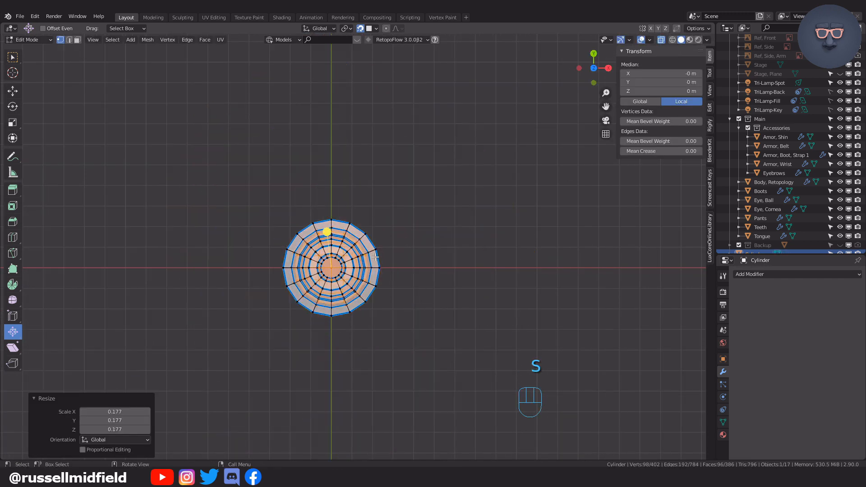
- Move the round cube down to the bottom end of the handle
key(KP_1)
key(g)
click(359, 172)
key(g)
click(367, 201)
middle_drag(367, 201, 373, 199)
- Hide the end ball and raise the inner rim loop of the handle's bottom recess about 0.021 m along Z
key(Tab)
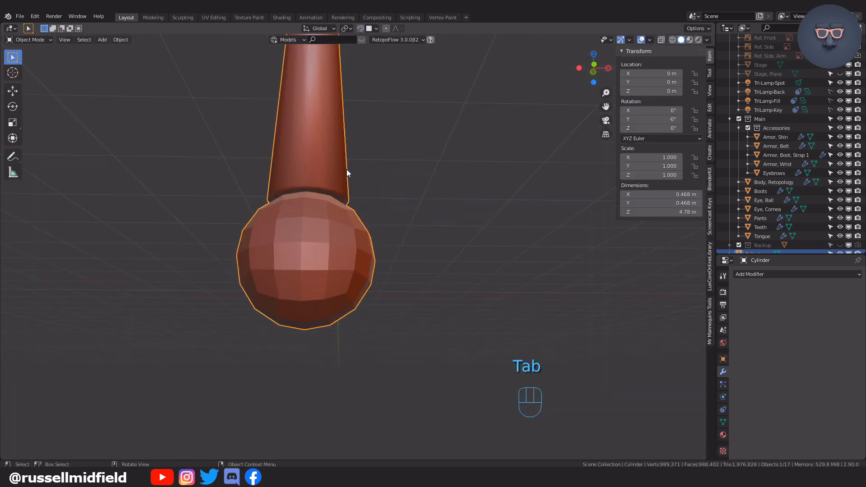
click(321, 177)
key(h)
scroll(319, 271, up, 2)
mouse_move(309, 222)
shift+middle_down()
mouse_move(320, 271)
mouse_move(306, 226)
shift+middle_up()
alt+click(296, 214)
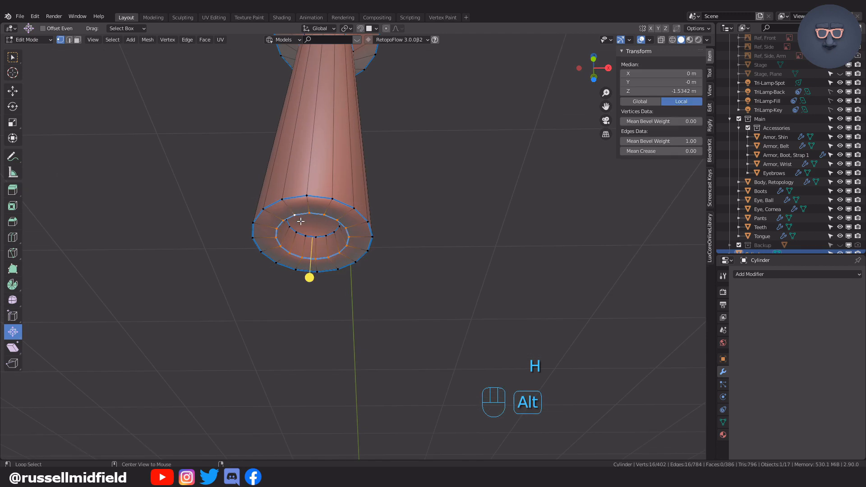
key(g)
key(z)
click(407, 242)
middle_drag(407, 241, 403, 179)
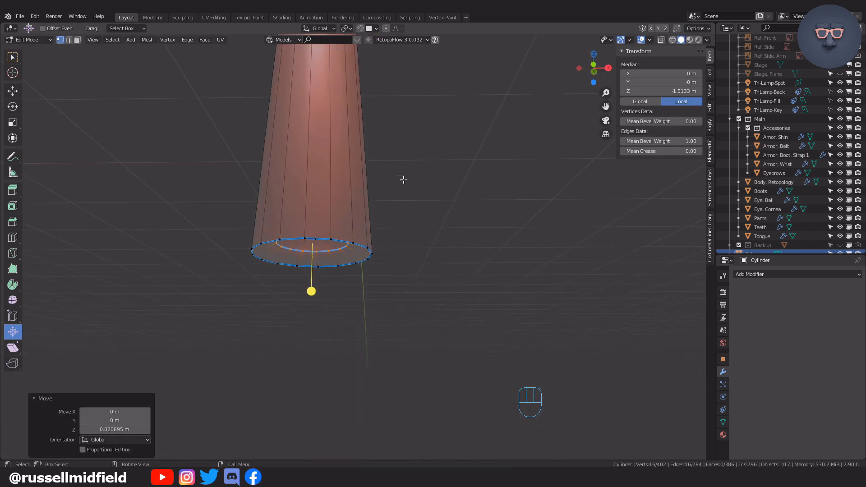
- Reveal the hidden end ball and adjust it along Z so it sits in the handle's bottom recess
click(410, 153)
key(Tab)
click(354, 272)
key(alt+h)
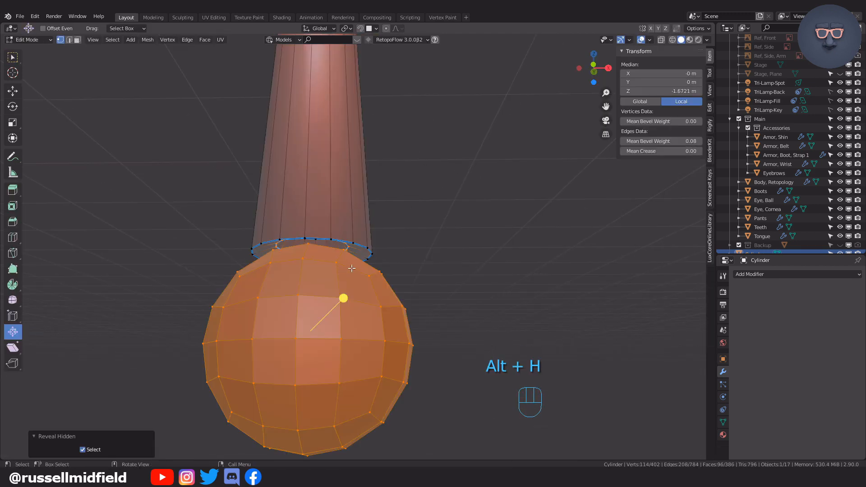
click(351, 266)
key(l)
key(g)
click(415, 158)
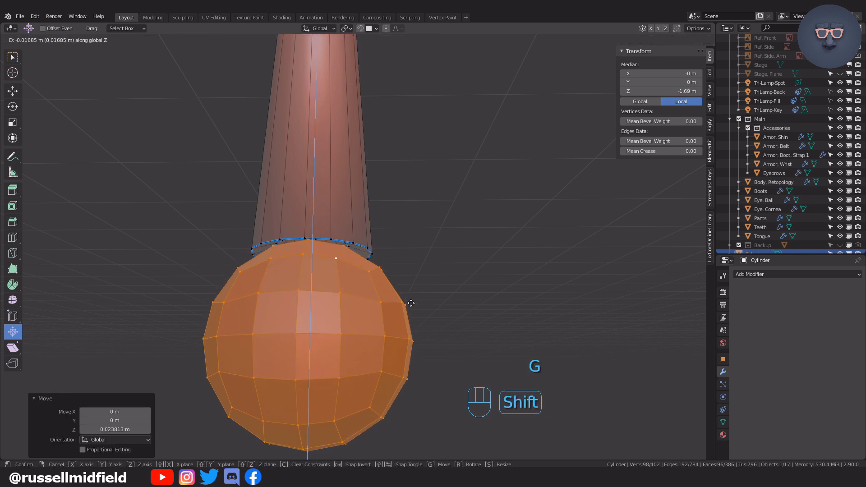
- Apply smooth shading to the club together with its end ball
scroll(358, 281, down, 3)
key(Tab)
scroll(382, 263, down, 3)
middle_drag(385, 260, 412, 253)
scroll(411, 252, down, 6)
shift+middle_drag(411, 253, 392, 241)
scroll(392, 241, up, 9)
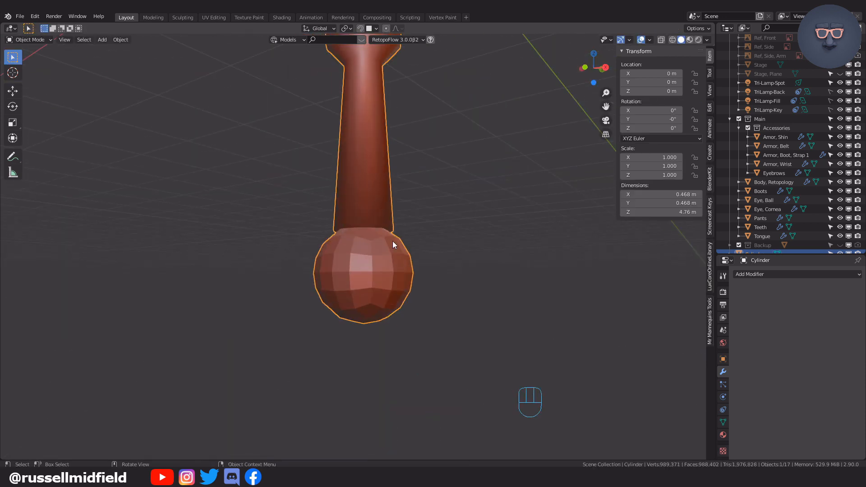
click(120, 40)
click(161, 242)
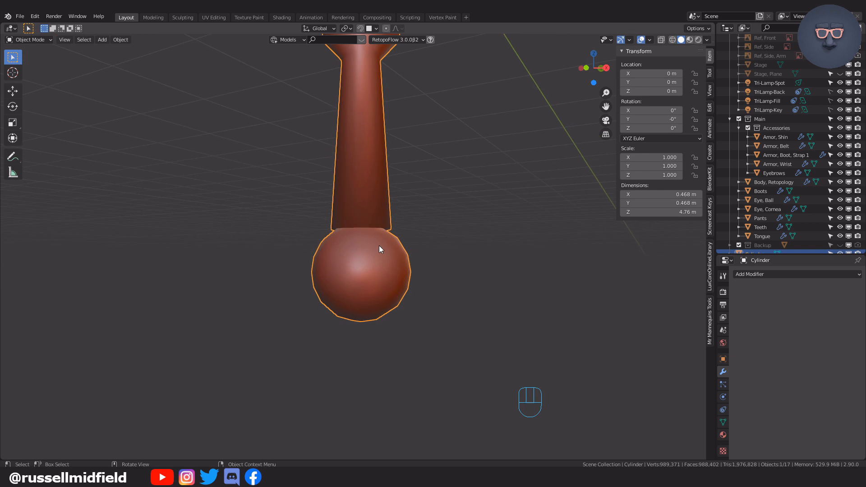
- Add a Bevel modifier to the club with amount 0.02 m, 2 segments and the limit method set to Weight
scroll(399, 217, down, 3)
scroll(610, 257, down, 2)
middle_drag(486, 263, 526, 259)
scroll(526, 259, up, 3)
click(758, 274)
click(678, 304)
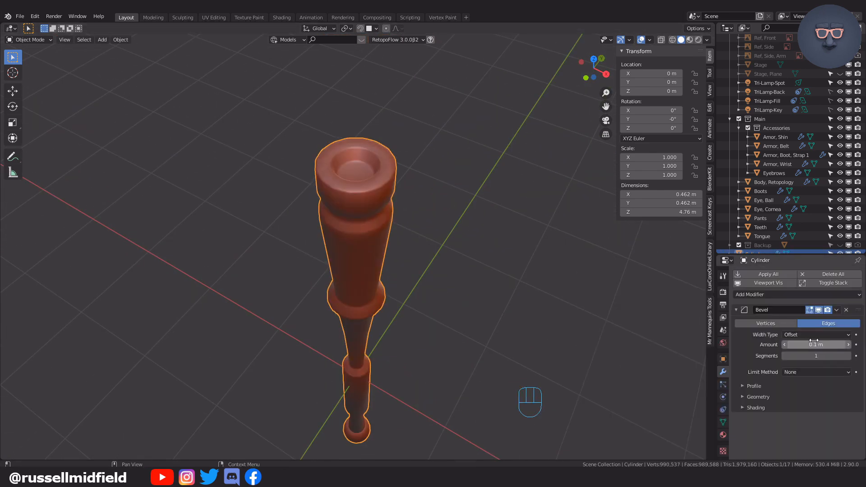
click(849, 356)
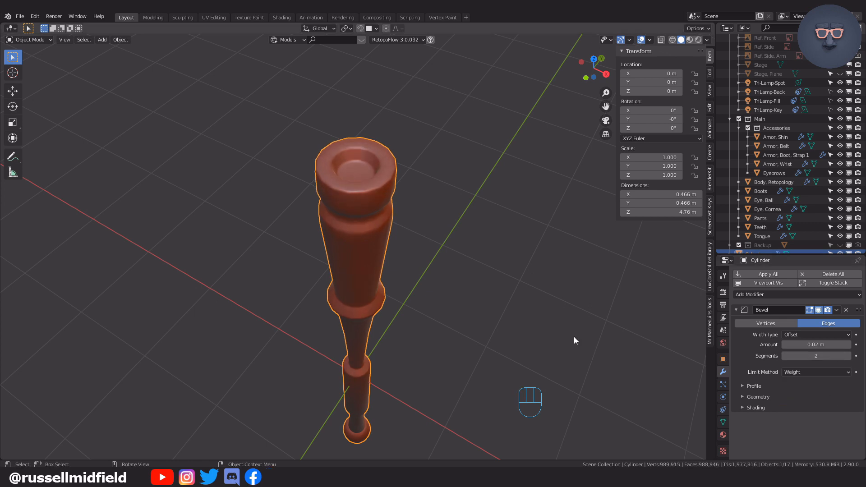
- Add a Subdivision modifier after the Bevel modifier on the club
click(758, 294)
click(697, 253)
shift+middle_drag(496, 337, 501, 181)
middle_drag(483, 271, 448, 288)
click(467, 236)
scroll(478, 291, down, 2)
scroll(442, 293, up, 6)
- Slide the edge loop on the shaft between the flare and the grip, and scale it
key(Tab)
key(alt+z)
shift+middle_drag(555, 322, 557, 283)
shift+middle_drag(526, 211, 530, 299)
key(KP_1)
key(Tab)
key(Tab)
key(g)
click(464, 291)
drag(348, 150, 397, 170)
scroll(398, 170, up, 3)
shift+middle_drag(398, 170, 399, 231)
key(g)
key(g)
click(397, 186)
key(s)
click(417, 183)
- Scale the edge loop directly above the grip's upper end by about 1.366
drag(329, 229, 381, 243)
scroll(359, 247, up, 3)
click(438, 226)
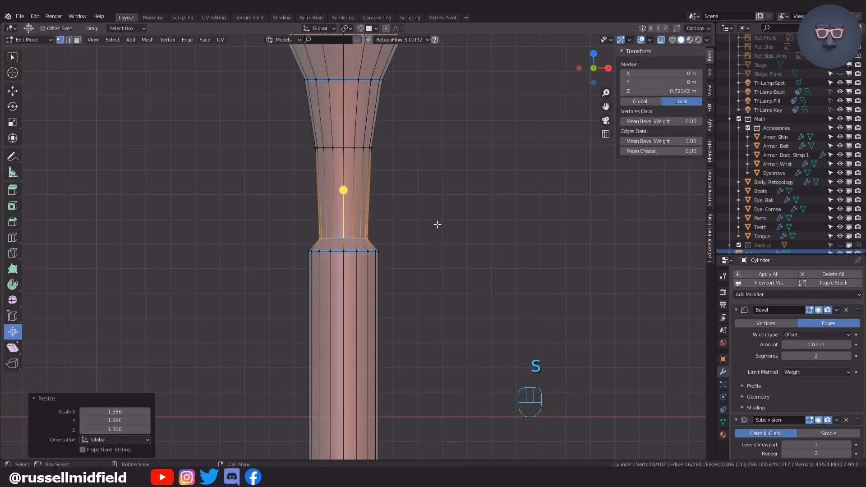
- Scale the middle loop of the shaft above the grip, finishing with a reduction of about 0.930
alt+click(343, 147)
key(s)
click(449, 182)
scroll(448, 189, down, 3)
key(s)
click(438, 194)
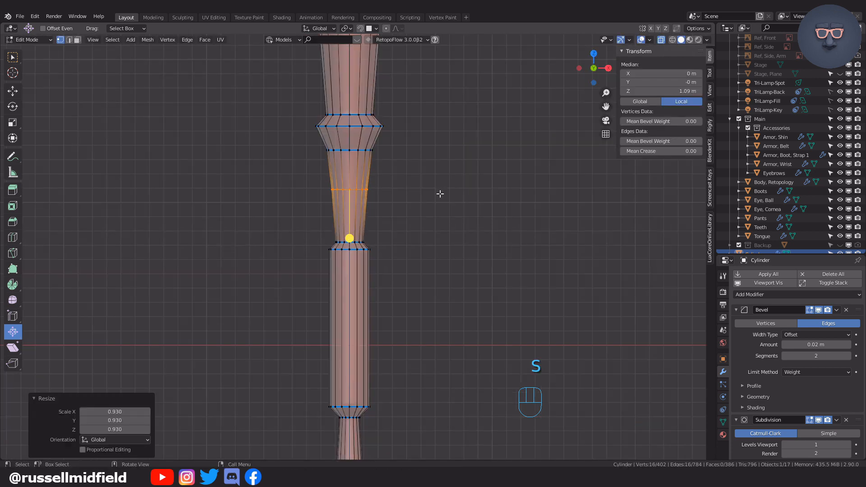
key(Tab)
scroll(449, 250, down, 4)
- Set the club's Bevel modifier amount to 0.01 m
click(449, 252)
middle_drag(448, 252, 355, 275)
click(370, 253)
key(KP_1)
scroll(370, 252, up, 8)
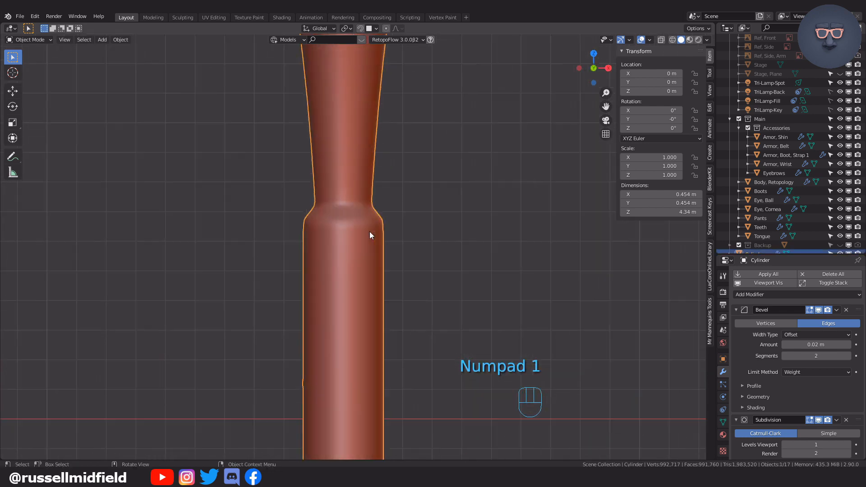
key(Tab)
key(Tab)
click(361, 279)
middle_drag(377, 199, 417, 215)
shift+middle_drag(417, 216, 348, 233)
key(Return)
key(Tab)
scroll(414, 319, down, 6)
click(441, 236)
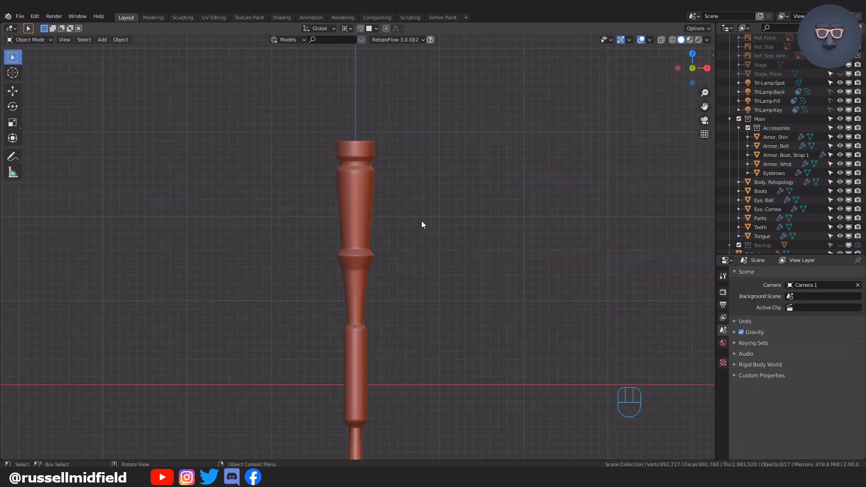
- Add a 16-vertex circle of 1 m radius aligned to the front view and scale it down to about 0.19
click(365, 225)
shift+middle_drag(444, 233, 442, 211)
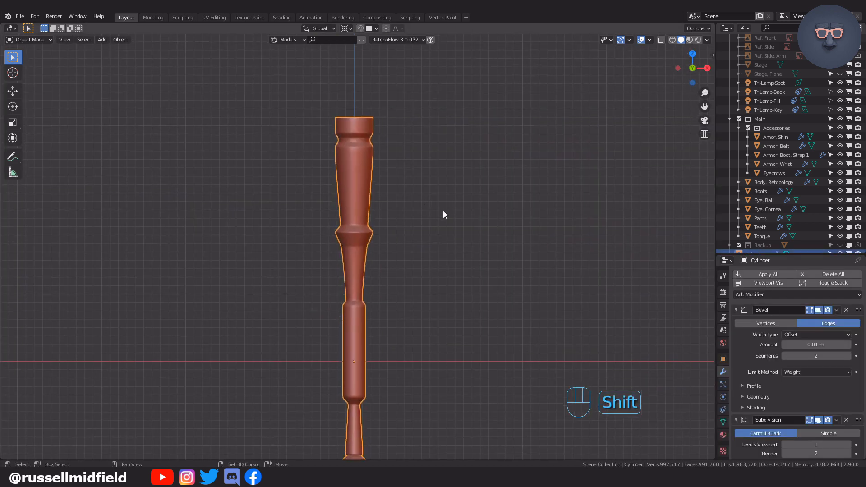
key(shift+a)
mouse_move(433, 251)
click(485, 33)
key(s)
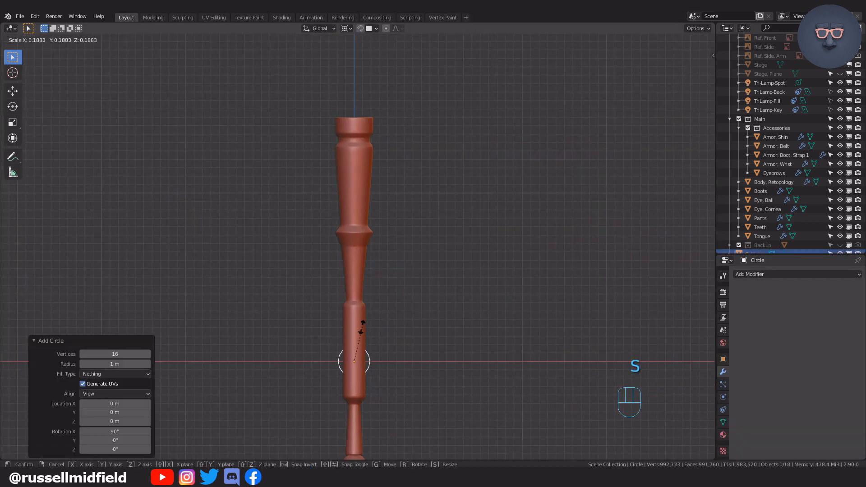
click(362, 325)
- Move the circle up to the club's upper body and offset it about 0.21 m along Y
key(g)
middle_click(397, 262)
click(434, 190)
middle_drag(464, 186, 439, 194)
key(g)
key(KP_1)
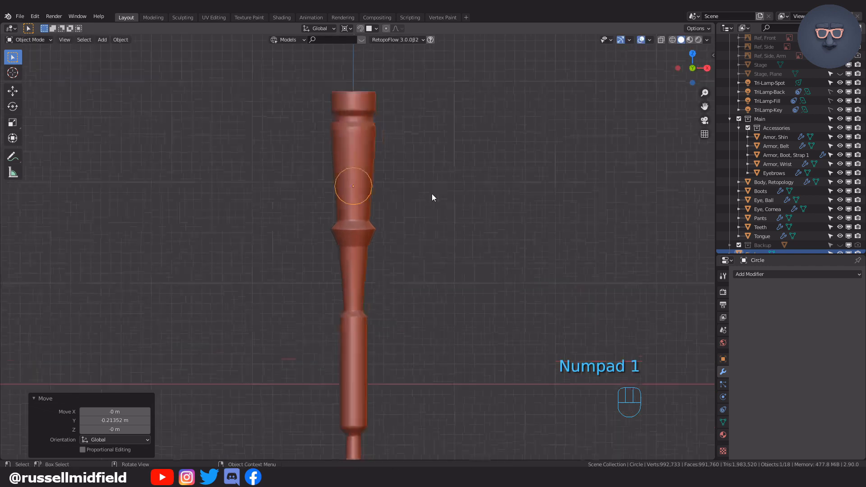
- Set the pivot point to Median Point, scale the circle down to about 0.118, and raise it about 0.21 m along Z
key(s)
key(ctrl+z)
key(z)
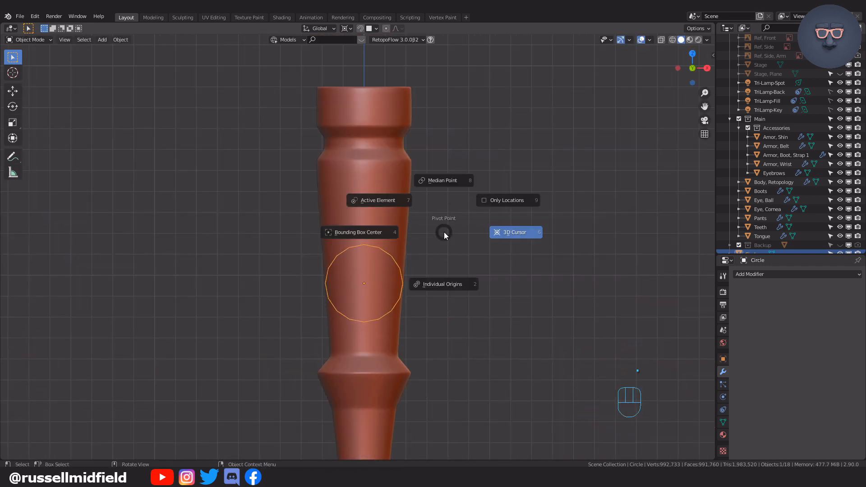
key(Return)
key(s)
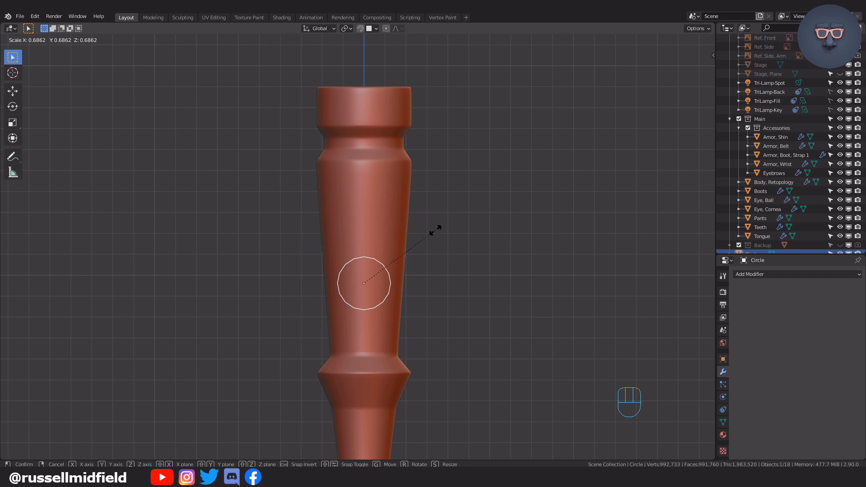
click(430, 231)
key(g)
key(z)
click(437, 187)
scroll(466, 233, up, 2)
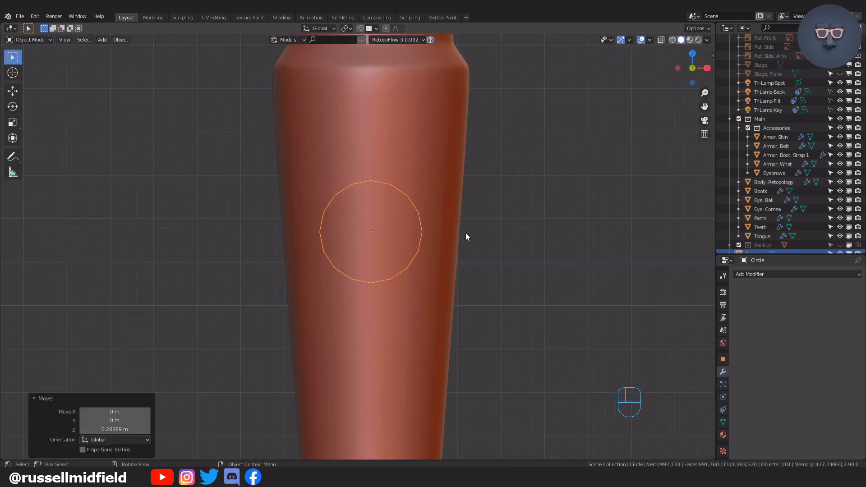
- Fill the circle, extrude it about 0.30 m outward, and scale the end face to about 0.13 to form a spike
middle_drag(466, 233, 475, 269)
key(KP_Decimal)
key(Tab)
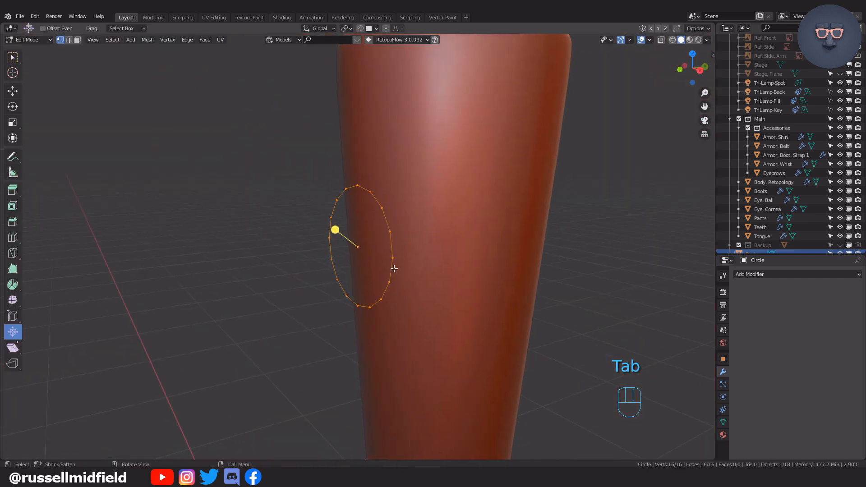
scroll(451, 216, down, 3)
key(f)
key(e)
click(446, 204)
key(s)
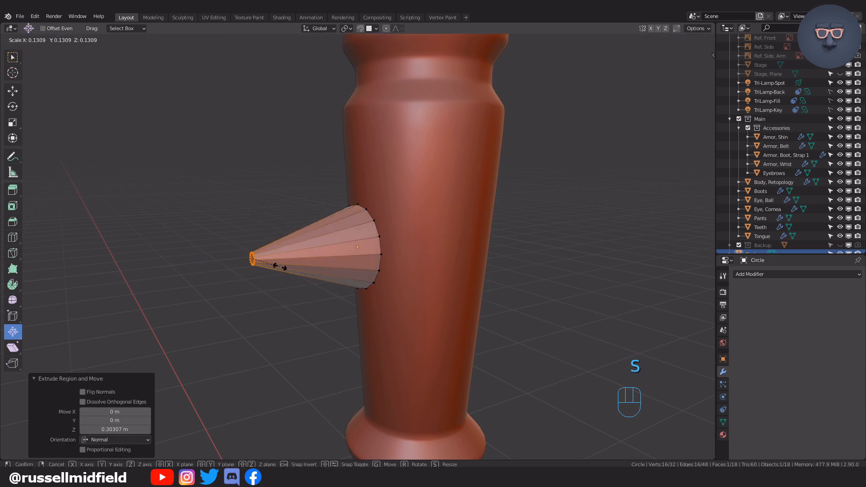
click(279, 268)
- Add three evenly spaced loop cuts along the spike and shade the object smooth
key(ctrl+r)
scroll(314, 241, up, 2)
click(315, 241)
right_click(315, 241)
middle_drag(419, 203, 429, 202)
key(Tab)
click(428, 151)
click(121, 39)
click(148, 219)
- Add Bevel and Subdivision Surface modifiers to the spike, with the bevel at 0.02 m, 2 segments and limited by Weight
click(749, 274)
click(709, 305)
click(750, 295)
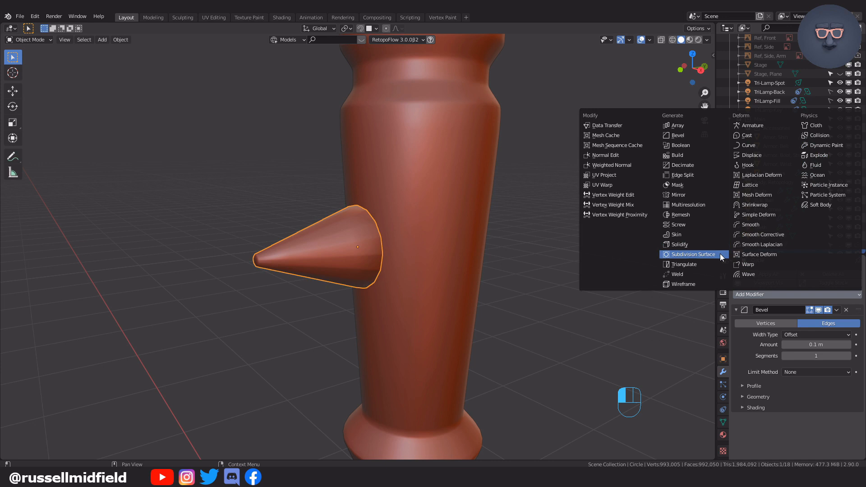
click(719, 253)
click(825, 347)
click(824, 372)
click(825, 400)
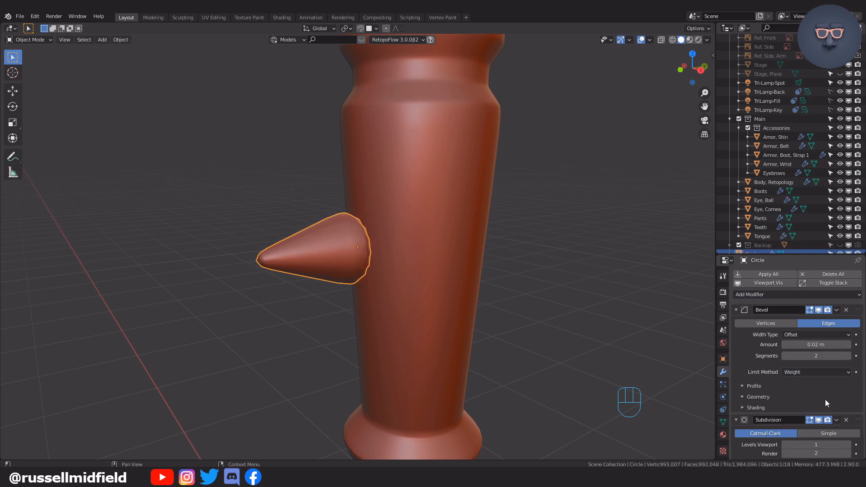
- Raise the mean bevel weight of the spike's base and tip edge loops to the maximum
scroll(416, 222, up, 2)
key(Tab)
click(409, 243)
alt+click(378, 201)
key(n)
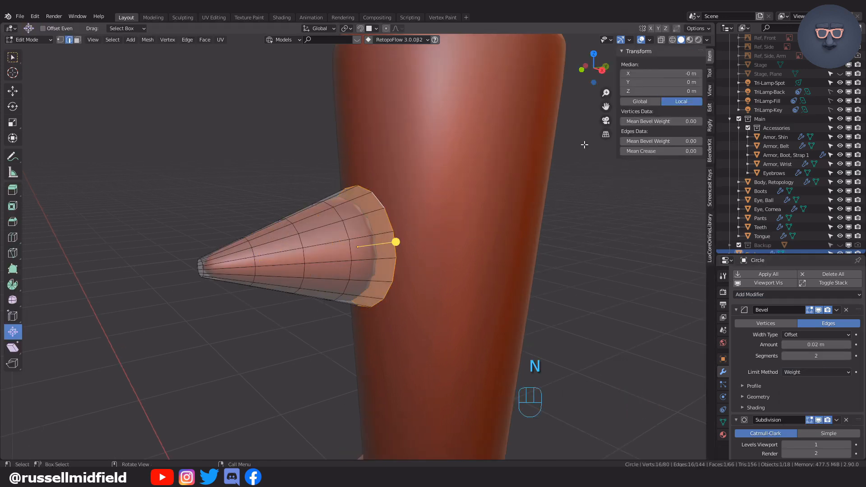
drag(645, 141, 700, 141)
key(super+a)
scroll(201, 265, up, 2)
middle_drag(202, 264, 175, 286)
alt+click(199, 284)
middle_drag(292, 184, 326, 180)
- In side view, rotate the whole spike mesh to match the club's sloped surface and move it about 0.0075 m along Y
key(Tab)
key(KP_3)
scroll(326, 198, up, 2)
click(329, 201)
key(Tab)
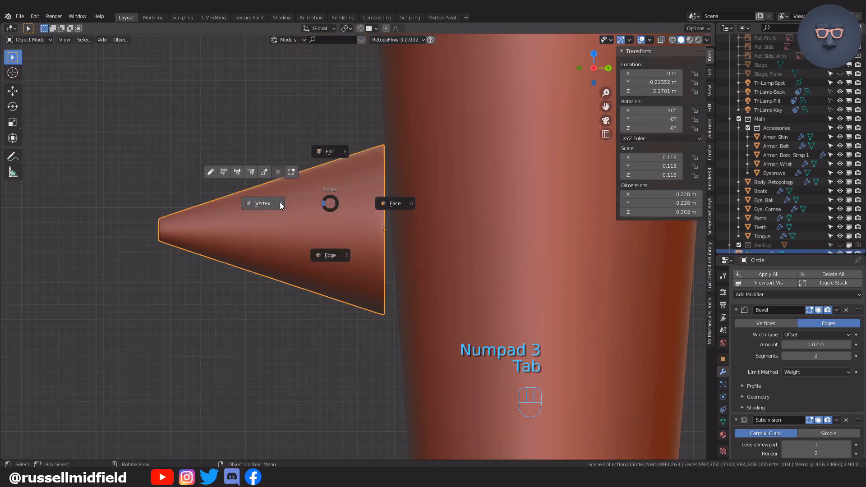
click(280, 205)
key(a)
key(r)
click(493, 126)
scroll(493, 126, up, 4)
shift+middle_drag(493, 127, 480, 174)
scroll(450, 157, down, 4)
key(g)
key(y)
click(455, 163)
scroll(456, 162, down, 3)
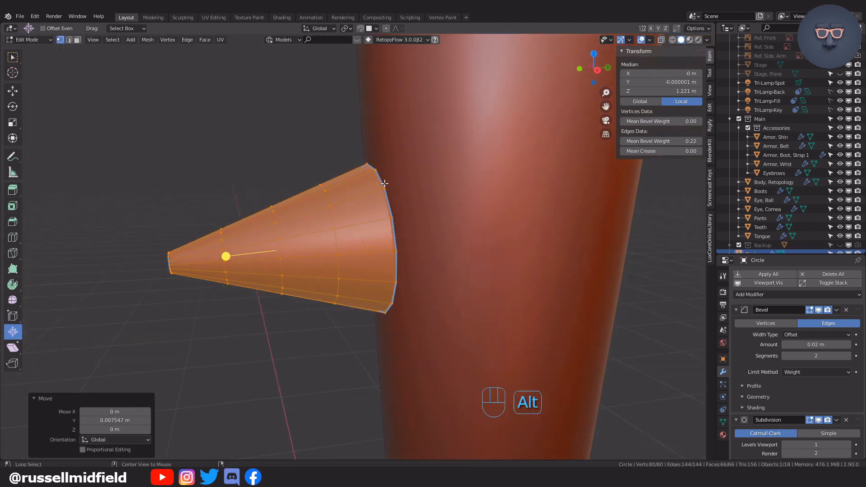
- Select the spike's base edge loop, enable snapping, and snap the loop onto the club's curved surface
alt+click(383, 184)
middle_drag(383, 184, 419, 140)
key(KP_1)
click(360, 29)
key(g)
click(465, 114)
middle_drag(483, 172, 498, 246)
- Select the whole spike in top view, show the 3D cursor overlay, and set the pivot point to 3D Cursor
key(a)
key(KP_1)
key(KP_7)
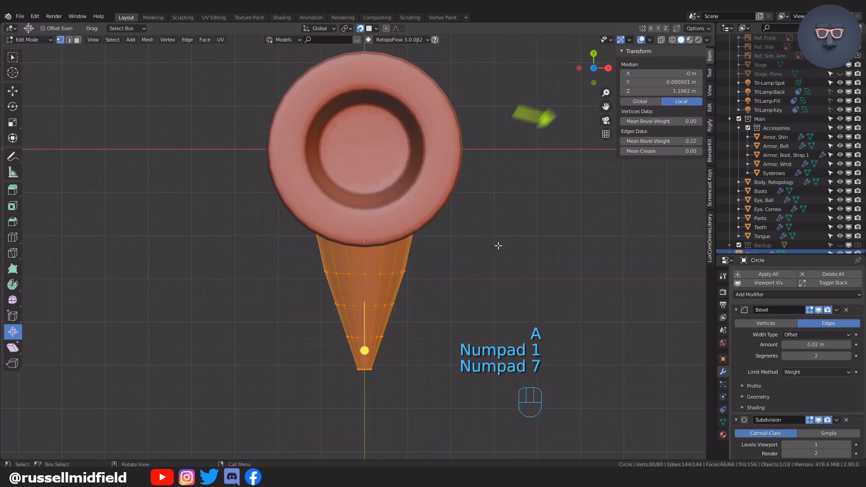
click(650, 40)
click(656, 102)
shift+middle_drag(519, 122, 521, 145)
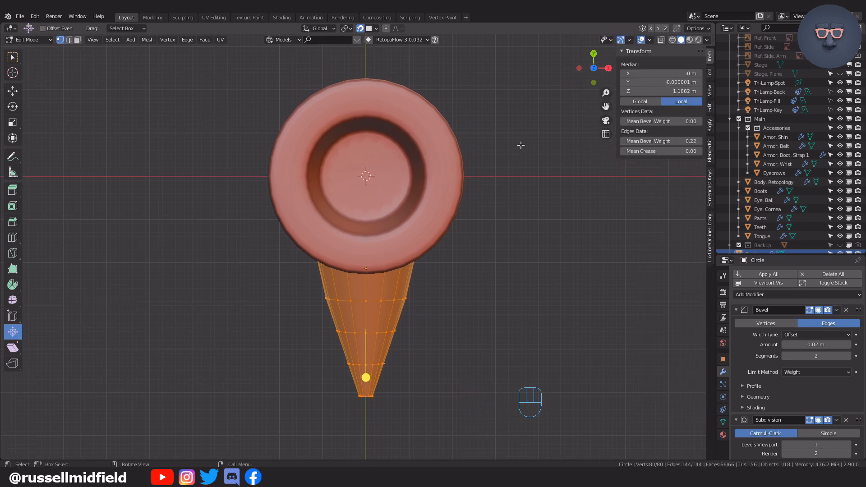
key(Tab)
key(period)
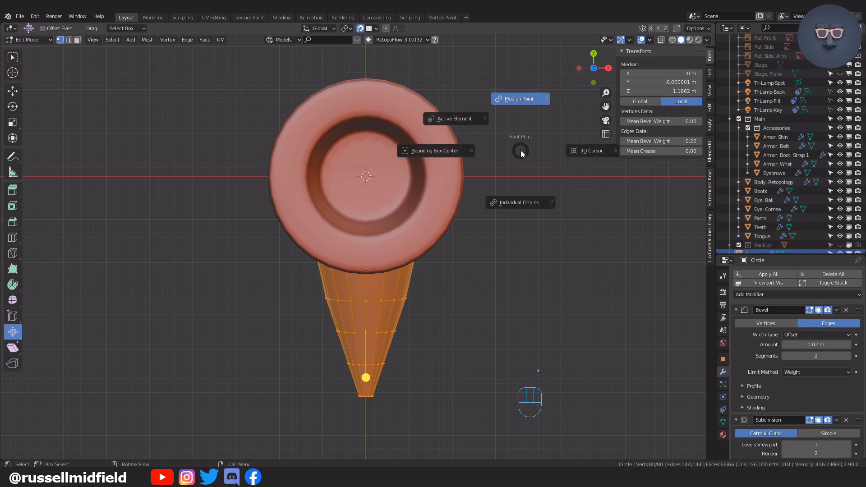
click(594, 152)
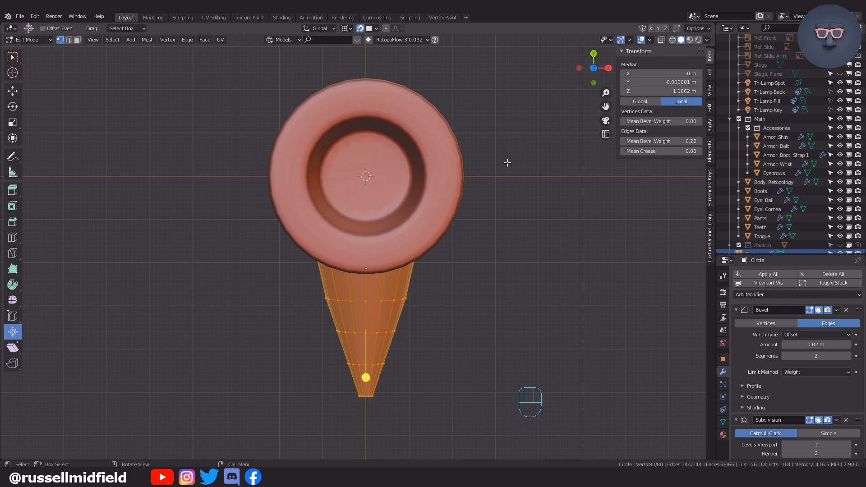
- Turn off snapping and duplicate the spike rotated -90° around the 3D cursor
click(360, 29)
key(shift+d)
key(r)
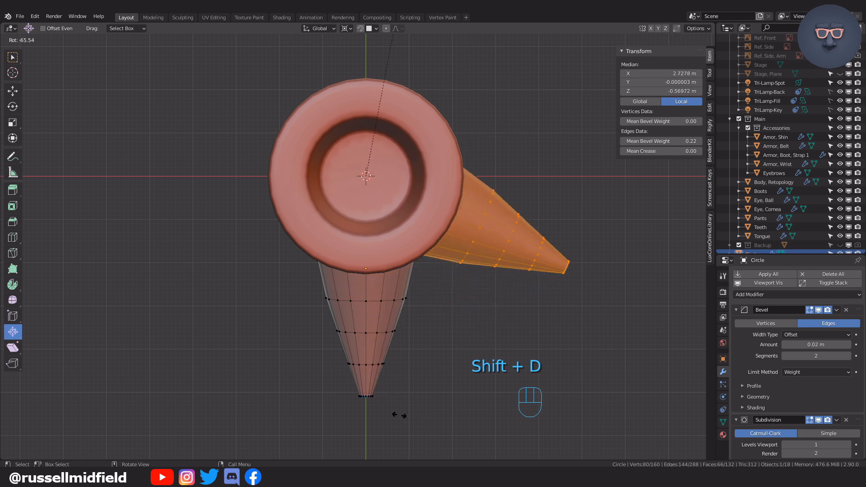
key(ctrl)
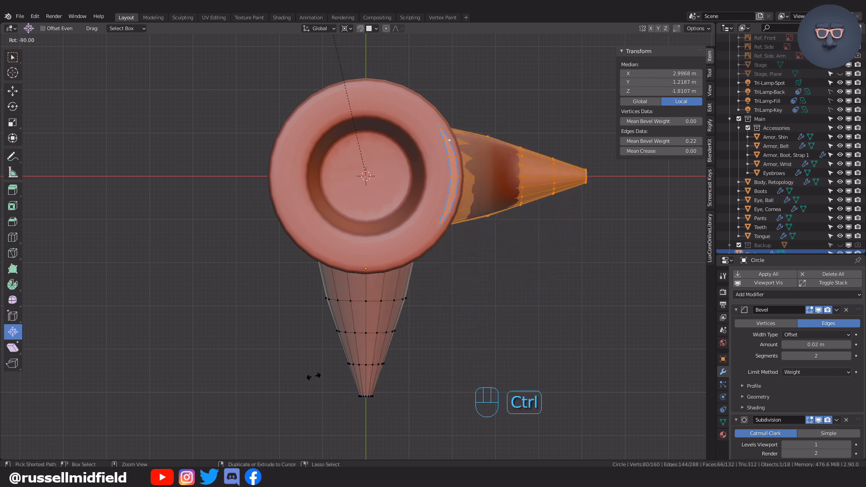
click(311, 376)
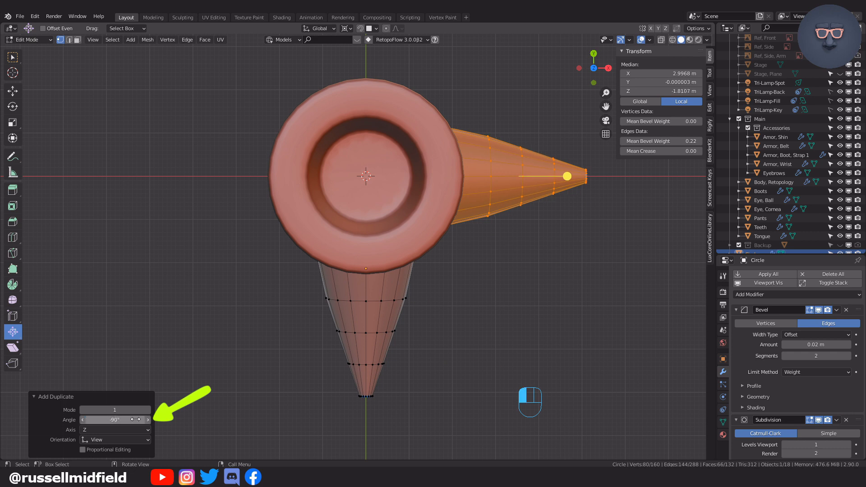
- Repeat the rotated duplication around the club to complete a ring of four spikes, and return to Object Mode
shift+middle_drag(534, 350, 515, 403)
scroll(496, 352, down, 3)
shift+middle_drag(487, 322, 400, 307)
key(shift+r)
key(shift+r)
key(shift+r)
key(Tab)
click(454, 210)
scroll(451, 271, down, 3)
scroll(400, 308, down, 5)
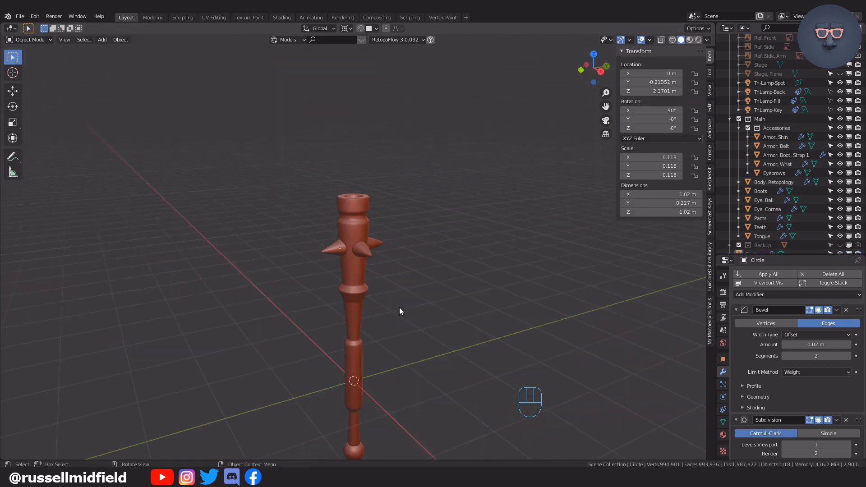
- Join the ring of spikes into the club object, keeping the club as the active object
click(399, 307)
scroll(404, 291, up, 8)
click(404, 293)
shift+click(371, 188)
key(ctrl+j)
scroll(507, 255, down, 6)
scroll(764, 249, down, 1)
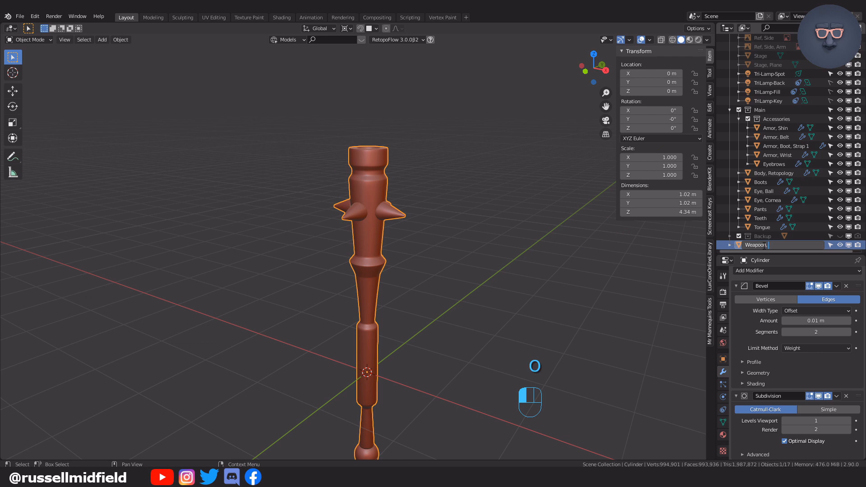
middle_drag(501, 242, 500, 221)
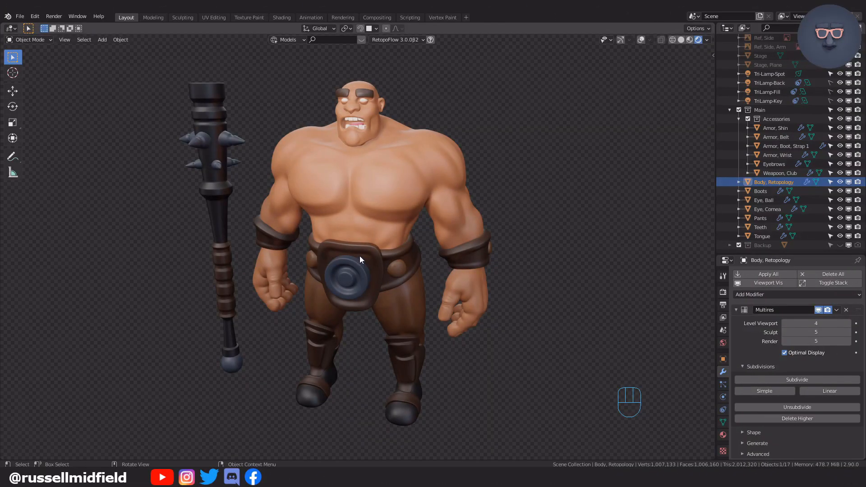
mouse_move(360, 256)
middle_down()
mouse_move(404, 252)
mouse_move(359, 253)
middle_up()
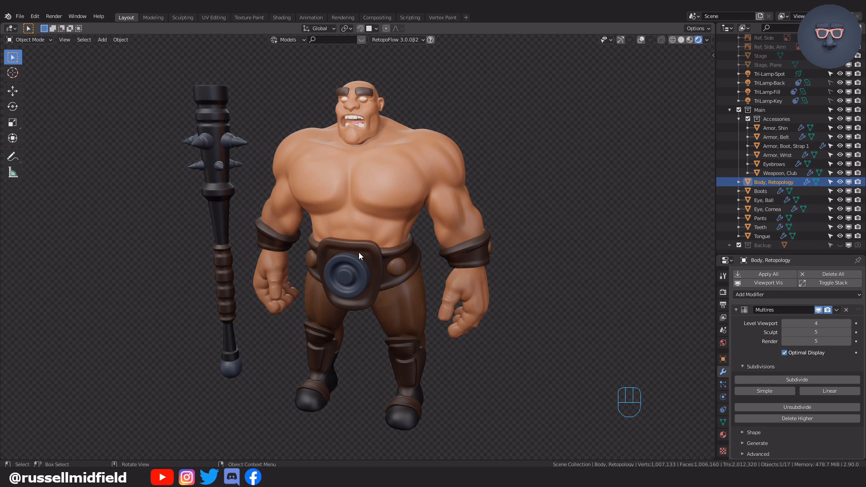
middle_drag(359, 252, 372, 265)
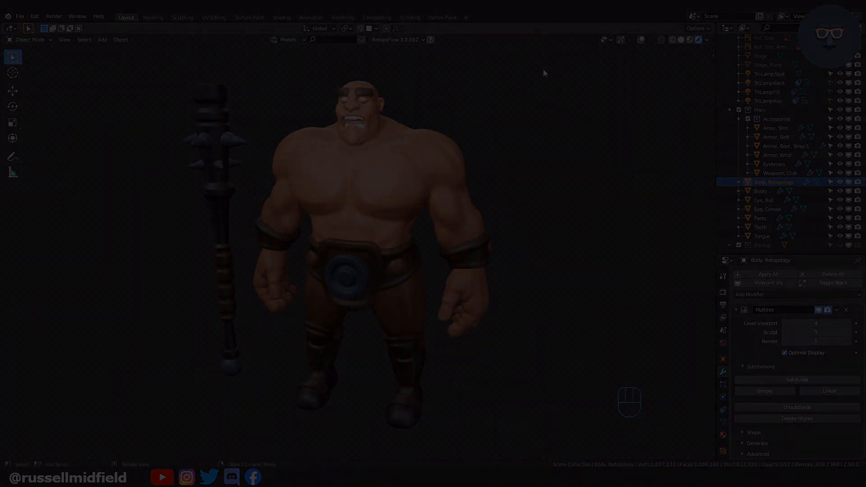